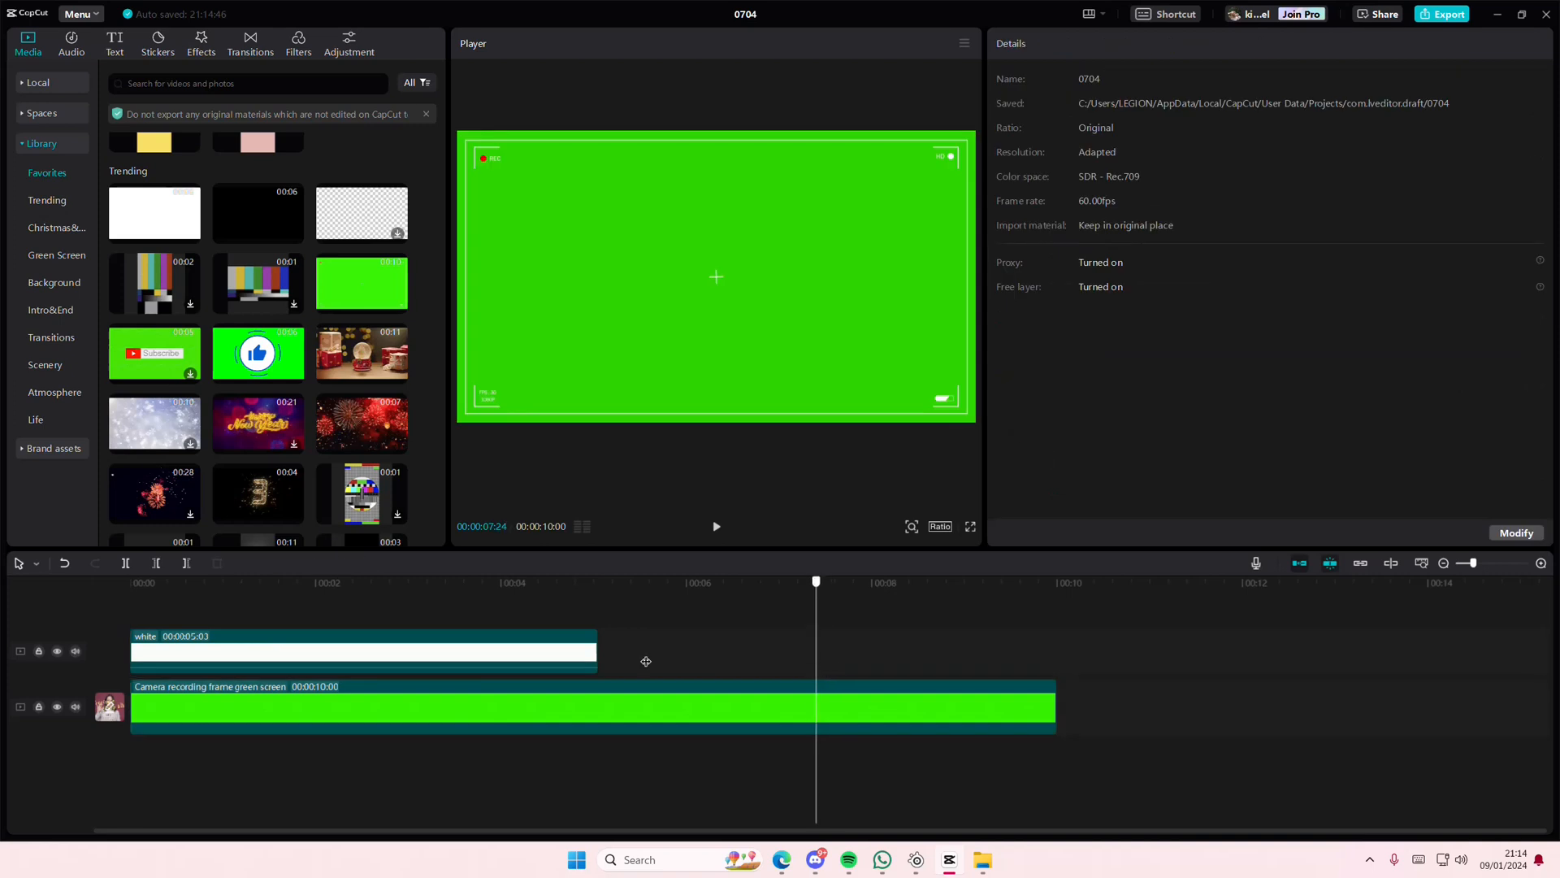
# Step: Scale the camera recording frame green screen clip to 500% so plain green fills the frame
pyautogui.click(748, 721)
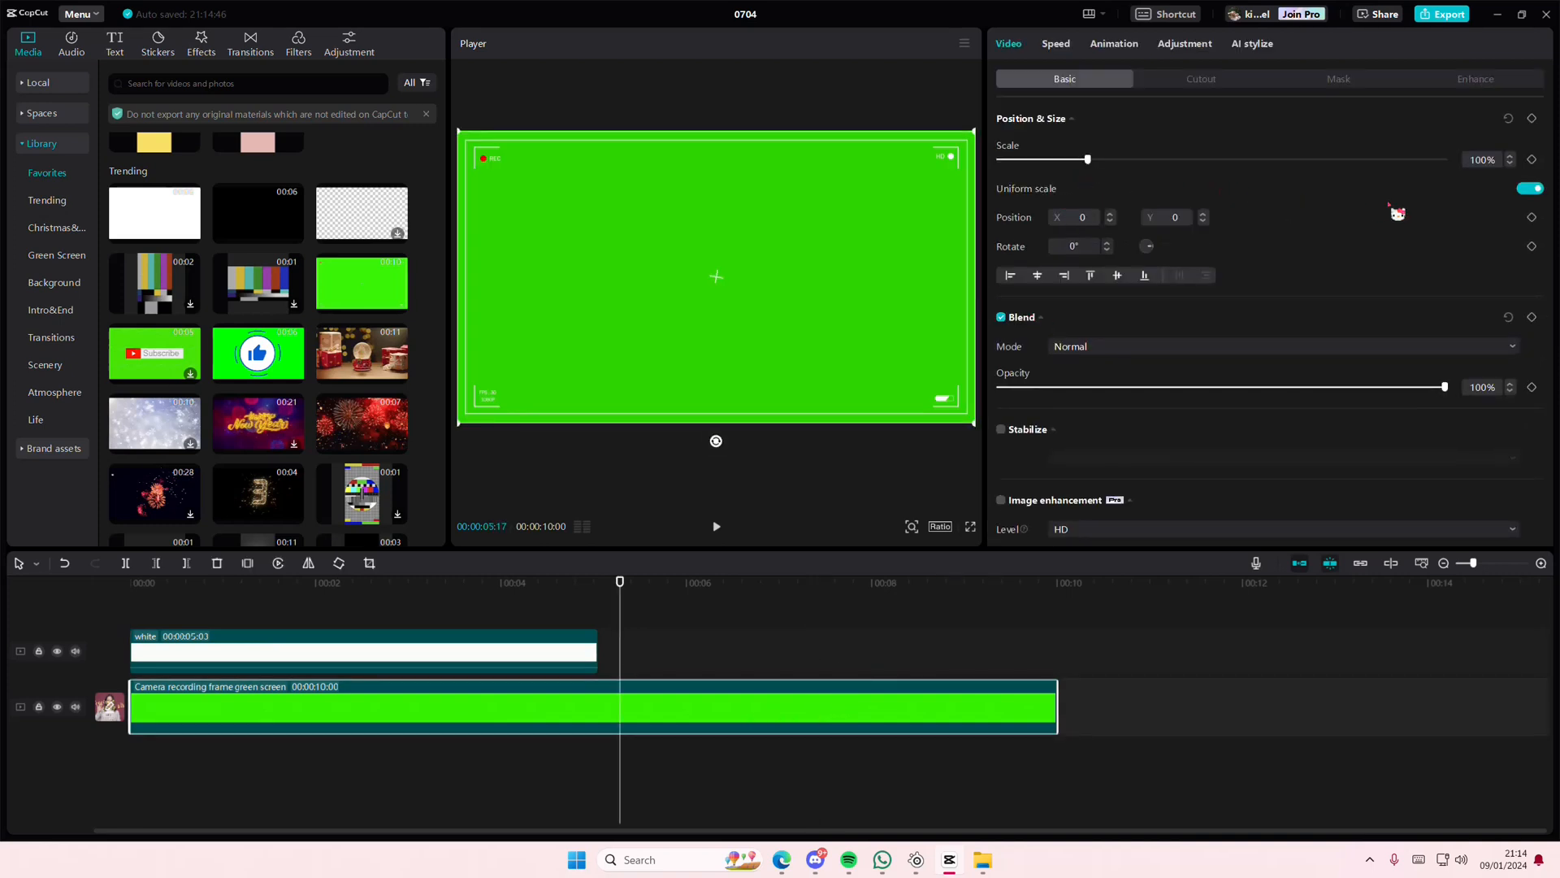
pyautogui.moveTo(1089, 159); pyautogui.dragTo(1447, 159)
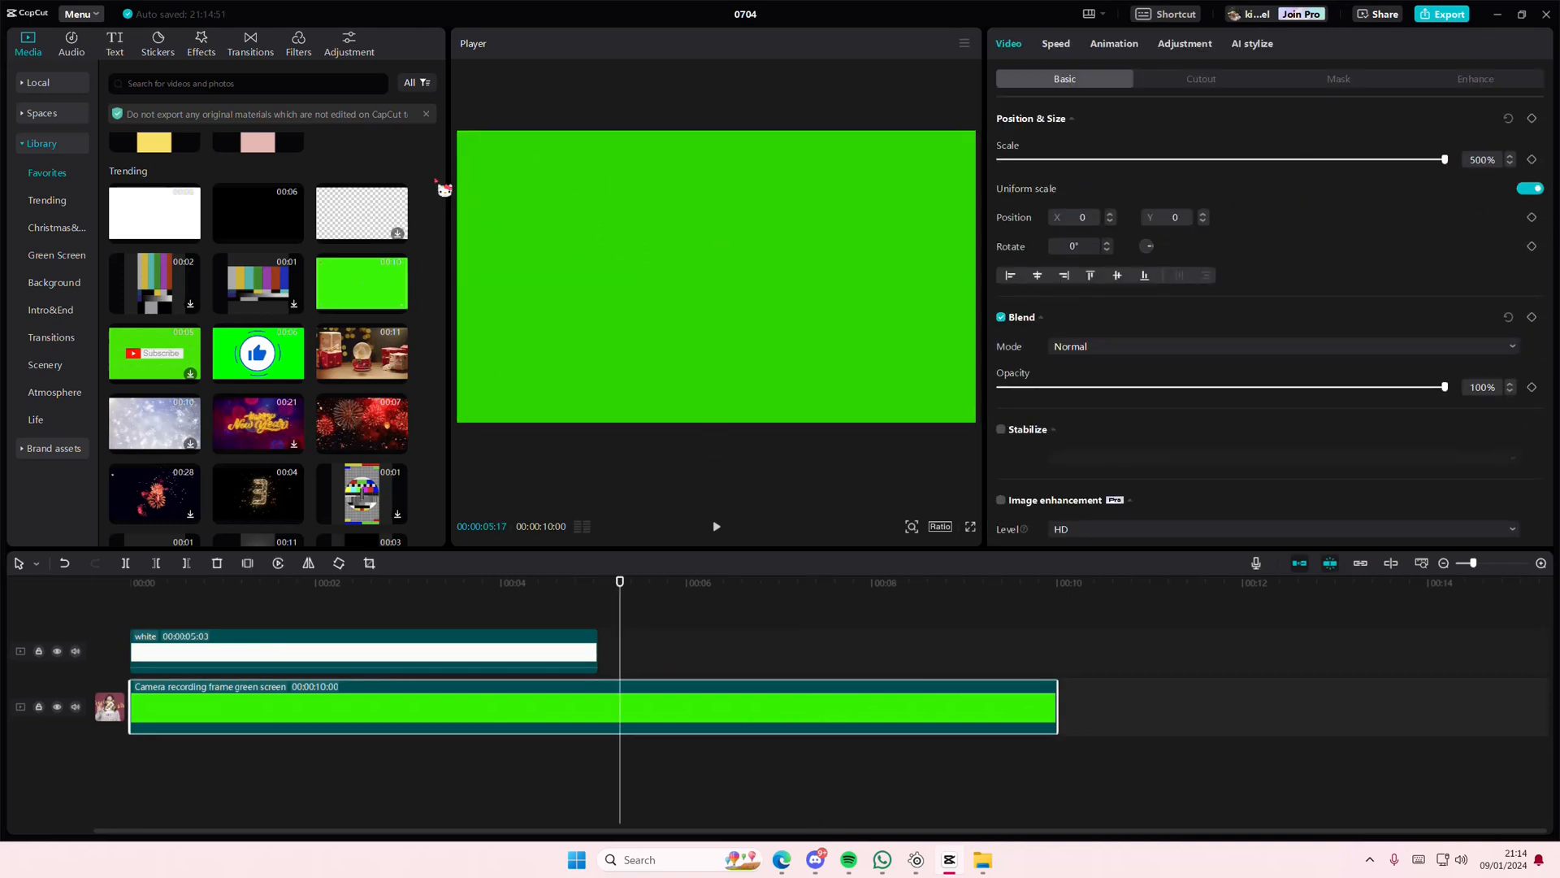
# Step: Replace the white clip with a freeze frame taken at its start and extend the freeze to 10 seconds
pyautogui.moveTo(309, 598); pyautogui.dragTo(1, 608)
pyautogui.click(274, 659)
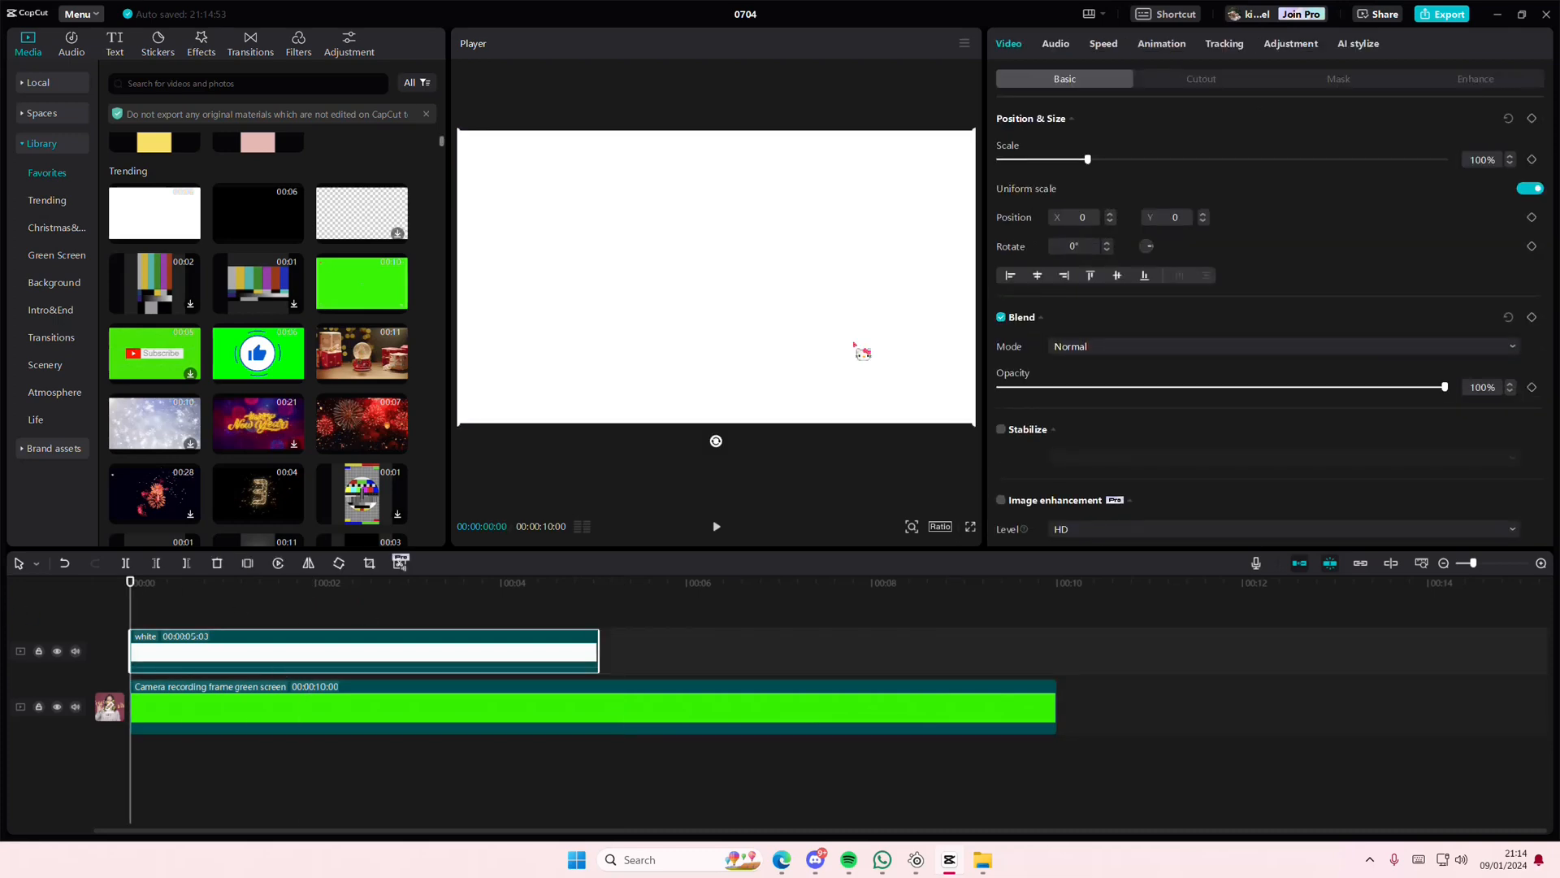
pyautogui.click(247, 564)
pyautogui.click(463, 662)
pyautogui.press('Delete')
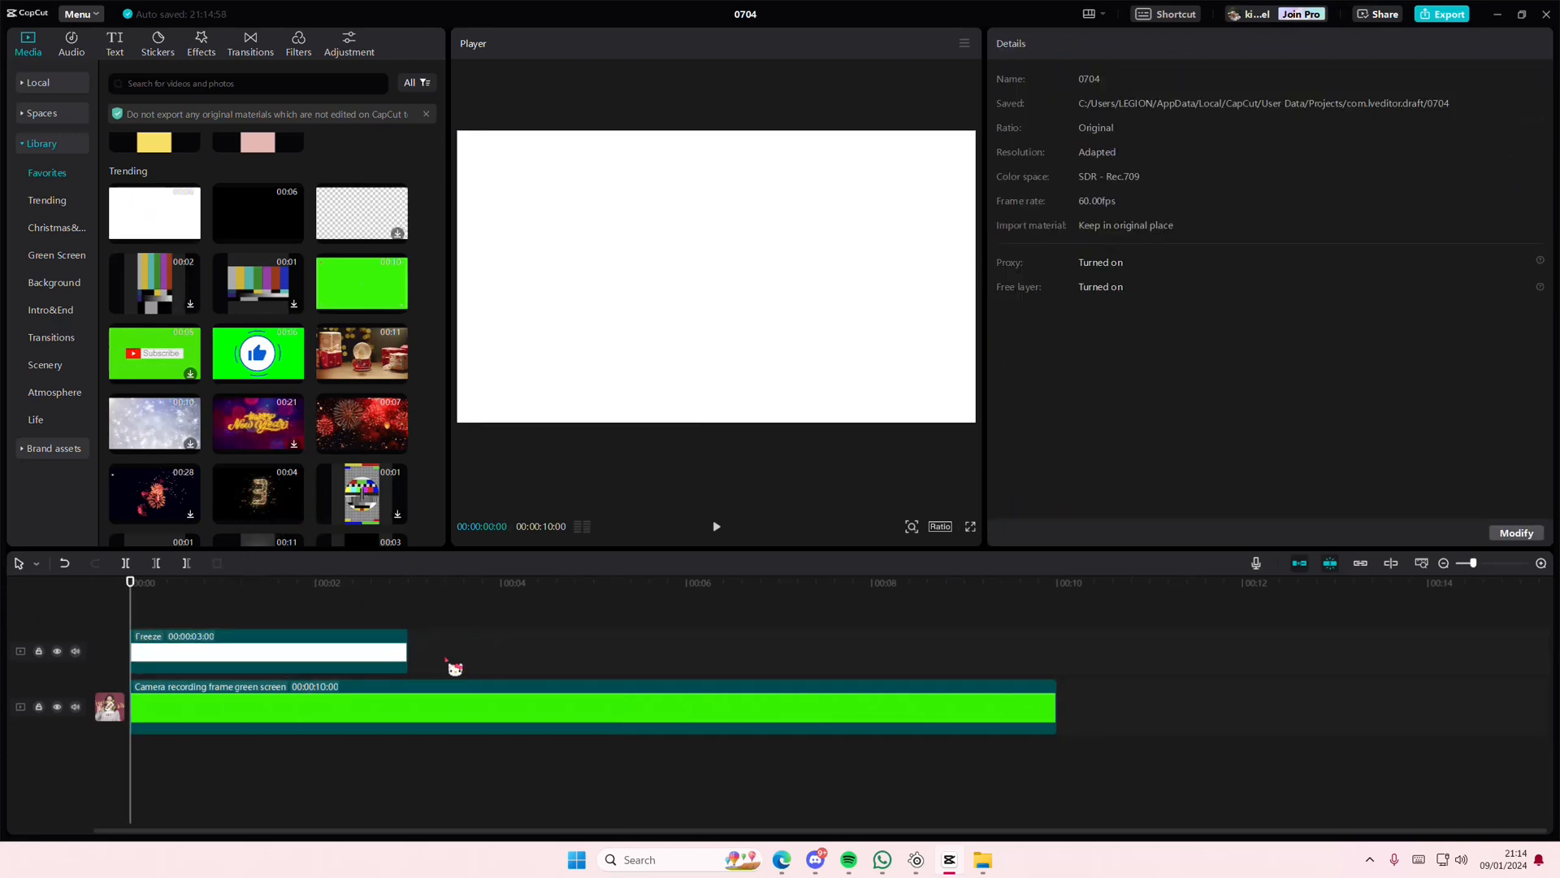
pyautogui.moveTo(403, 642); pyautogui.dragTo(1057, 642)
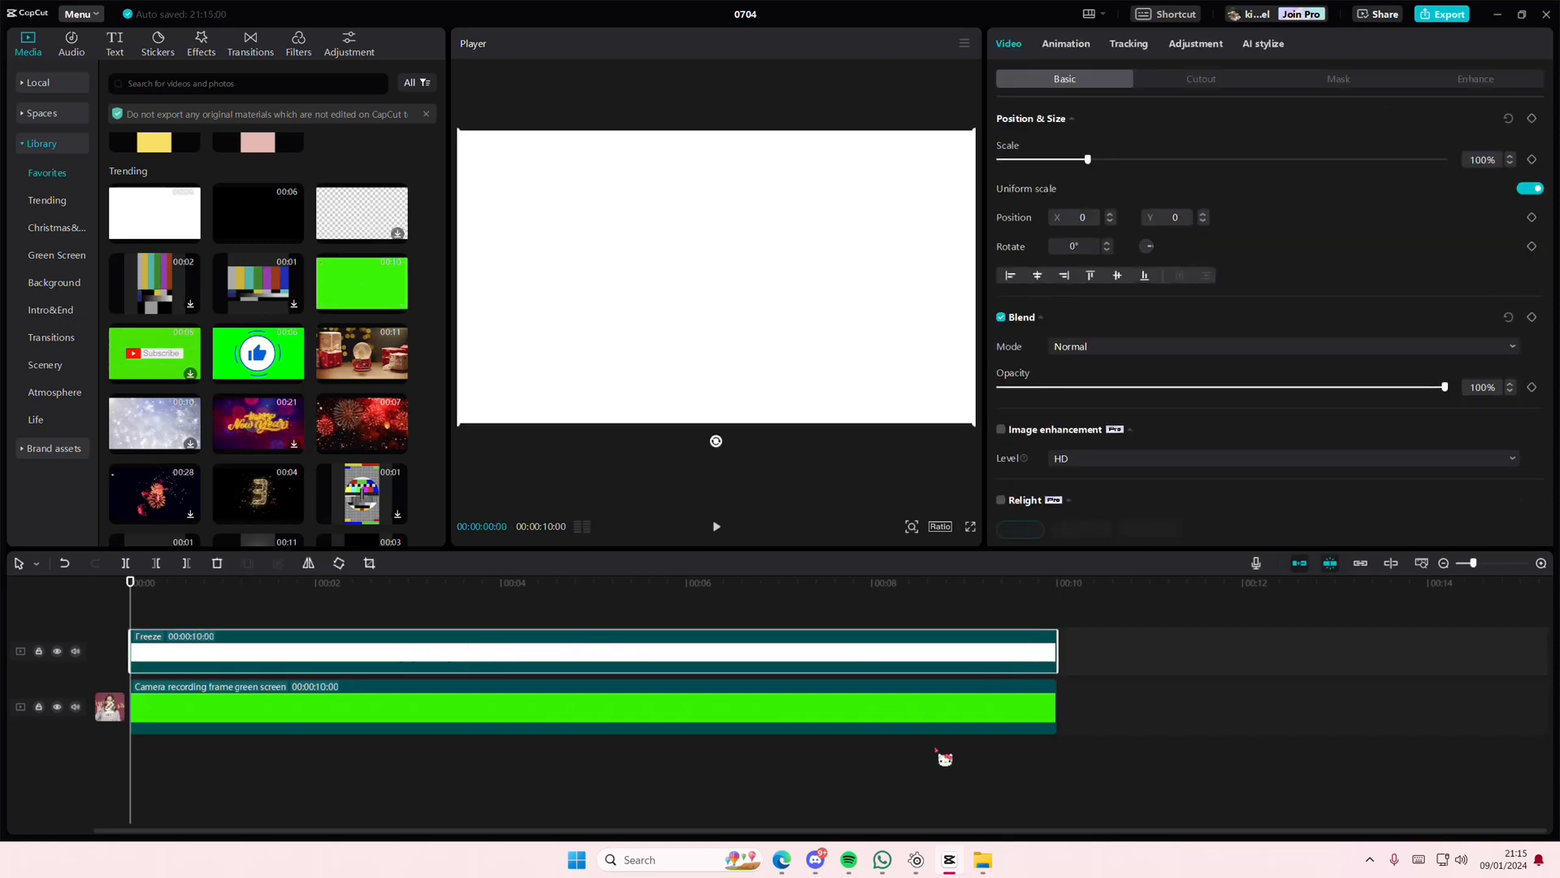
# Step: Apply a rectangle mask to the white freeze clip, sized about 1145 by 260, to form a wide horizontal bar
pyautogui.click(1337, 79)
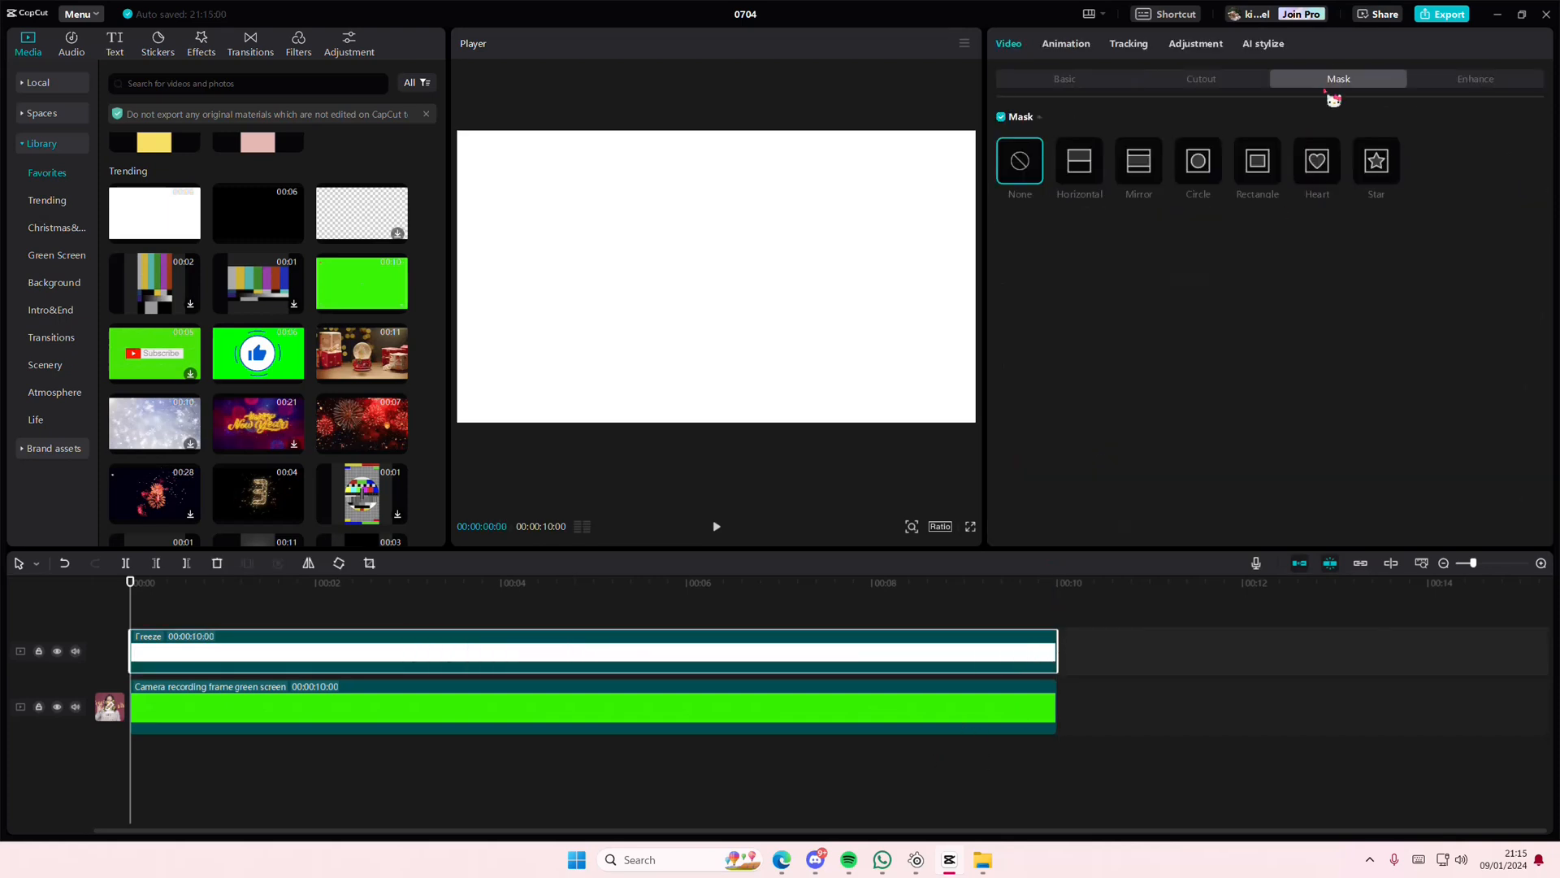
pyautogui.click(1256, 166)
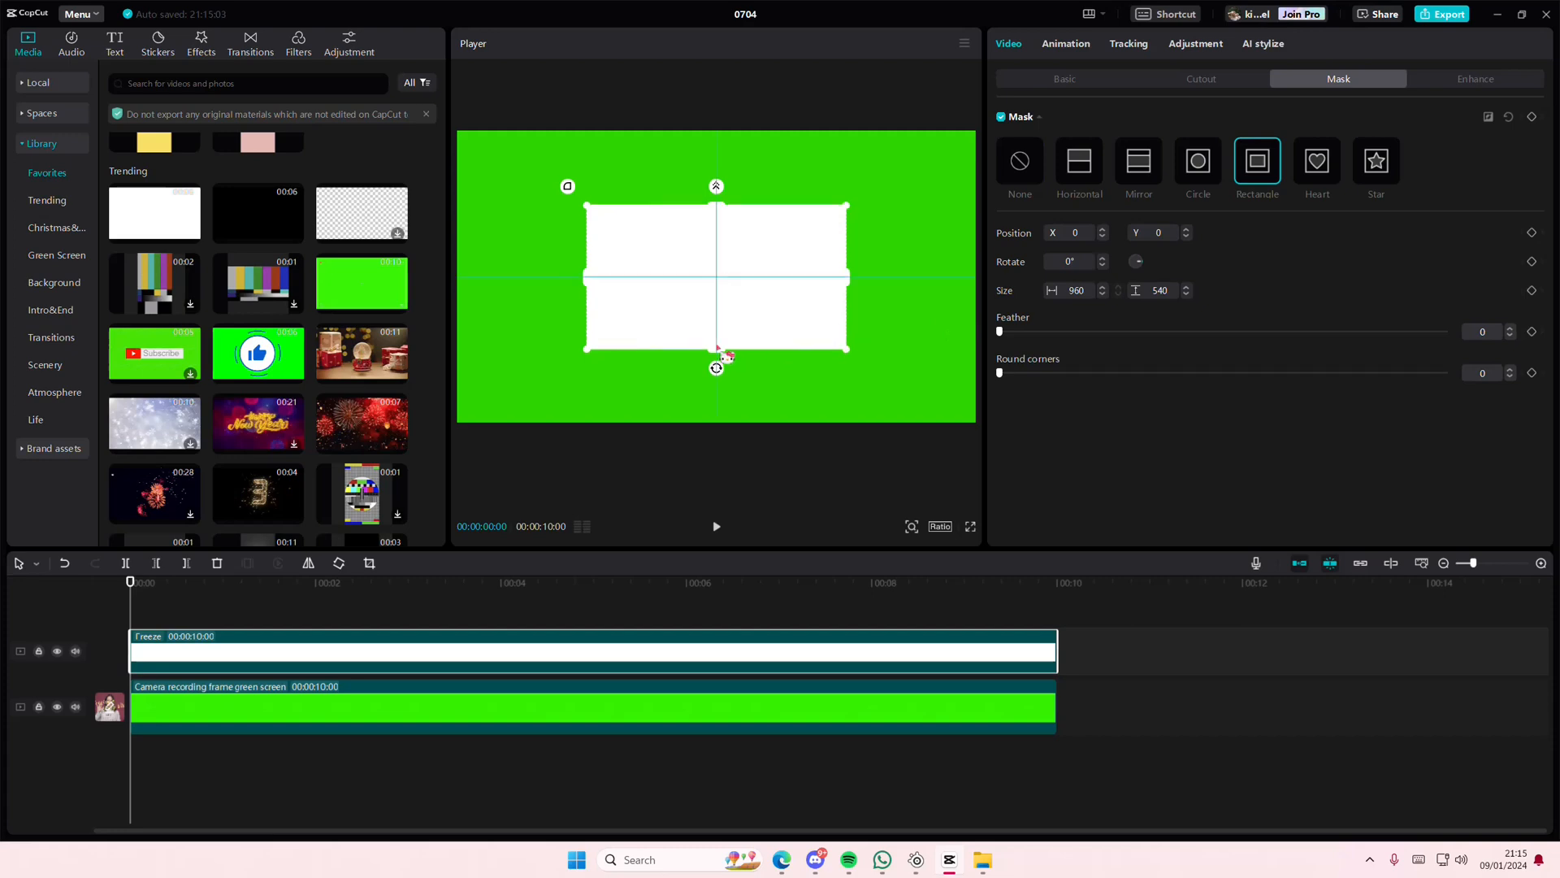
pyautogui.moveTo(717, 351); pyautogui.dragTo(731, 315)
pyautogui.moveTo(845, 274); pyautogui.dragTo(978, 293)
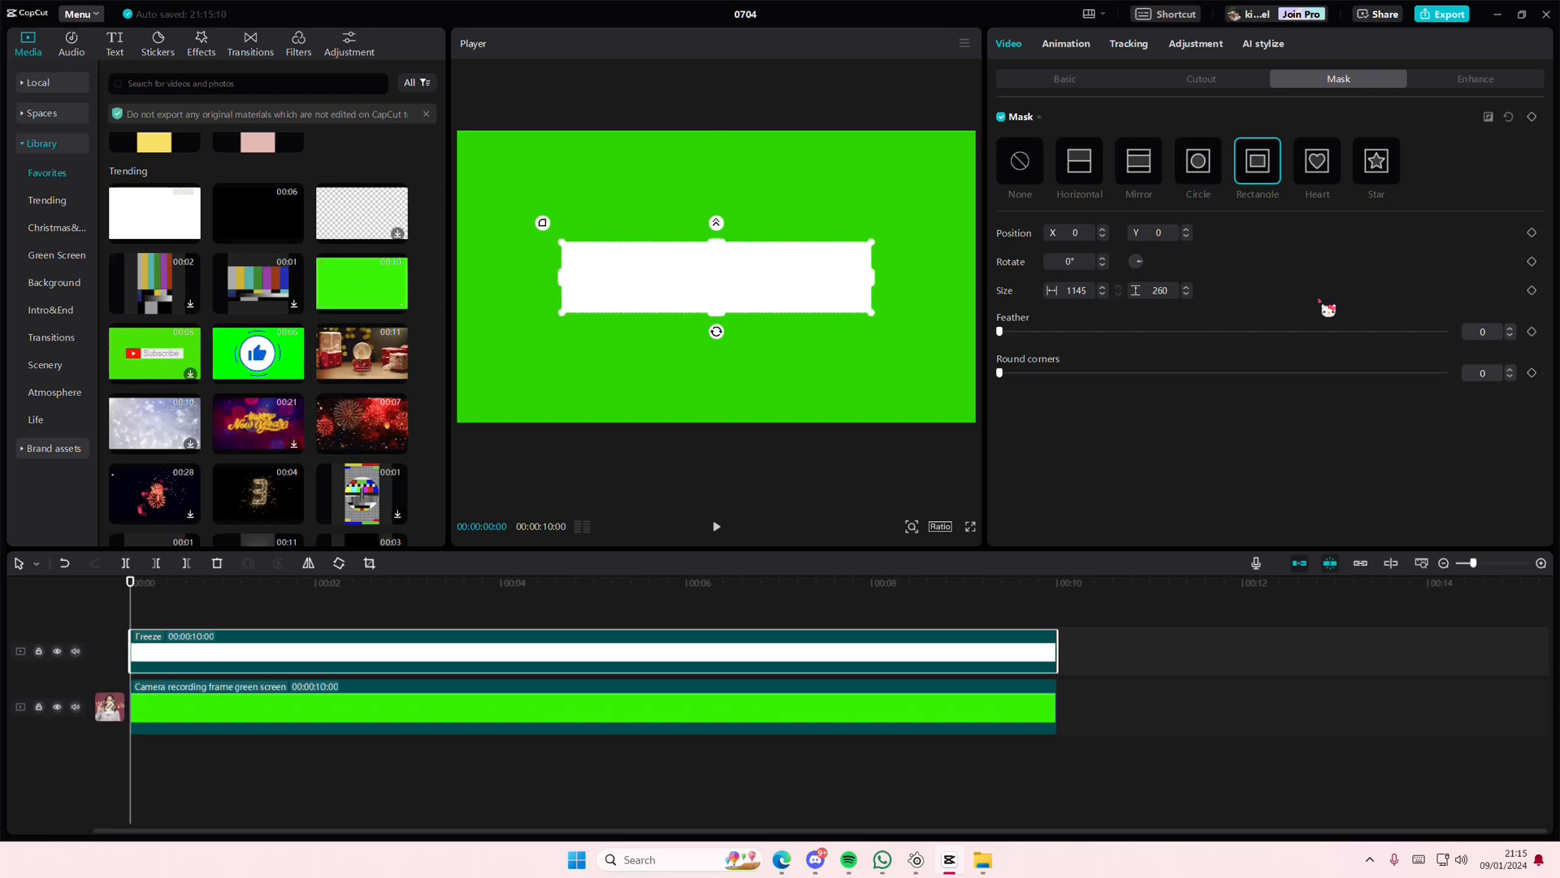
# Step: Convert the white bar to a compound clip and hollow it with an inverted rectangle mask of about 1122 by 238, leaving a thin outline
pyautogui.rightClick(643, 652)
pyautogui.click(719, 632)
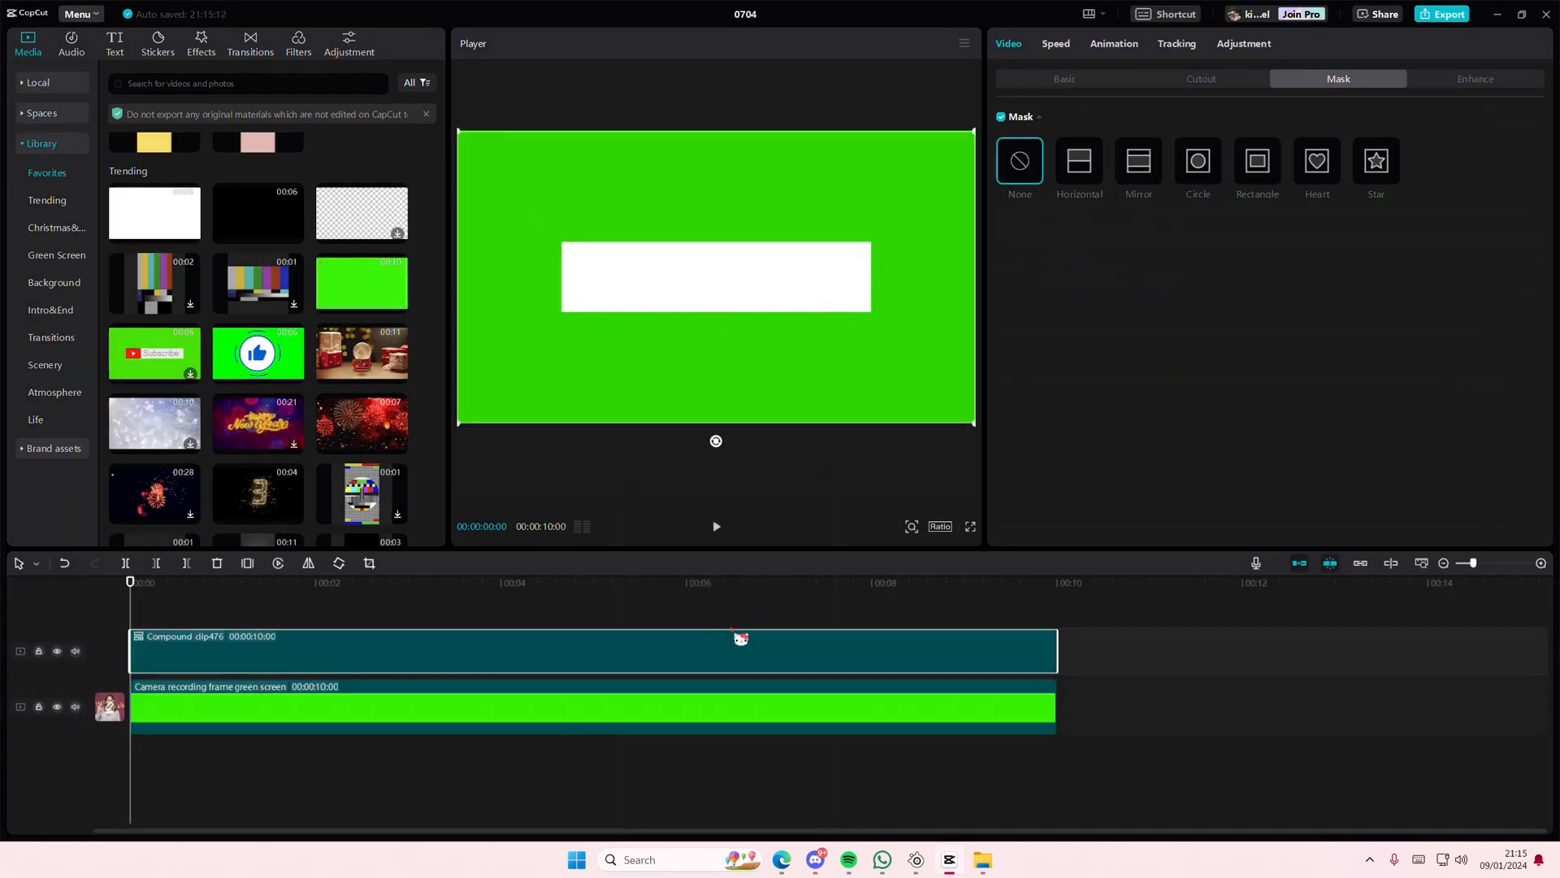
pyautogui.click(1261, 195)
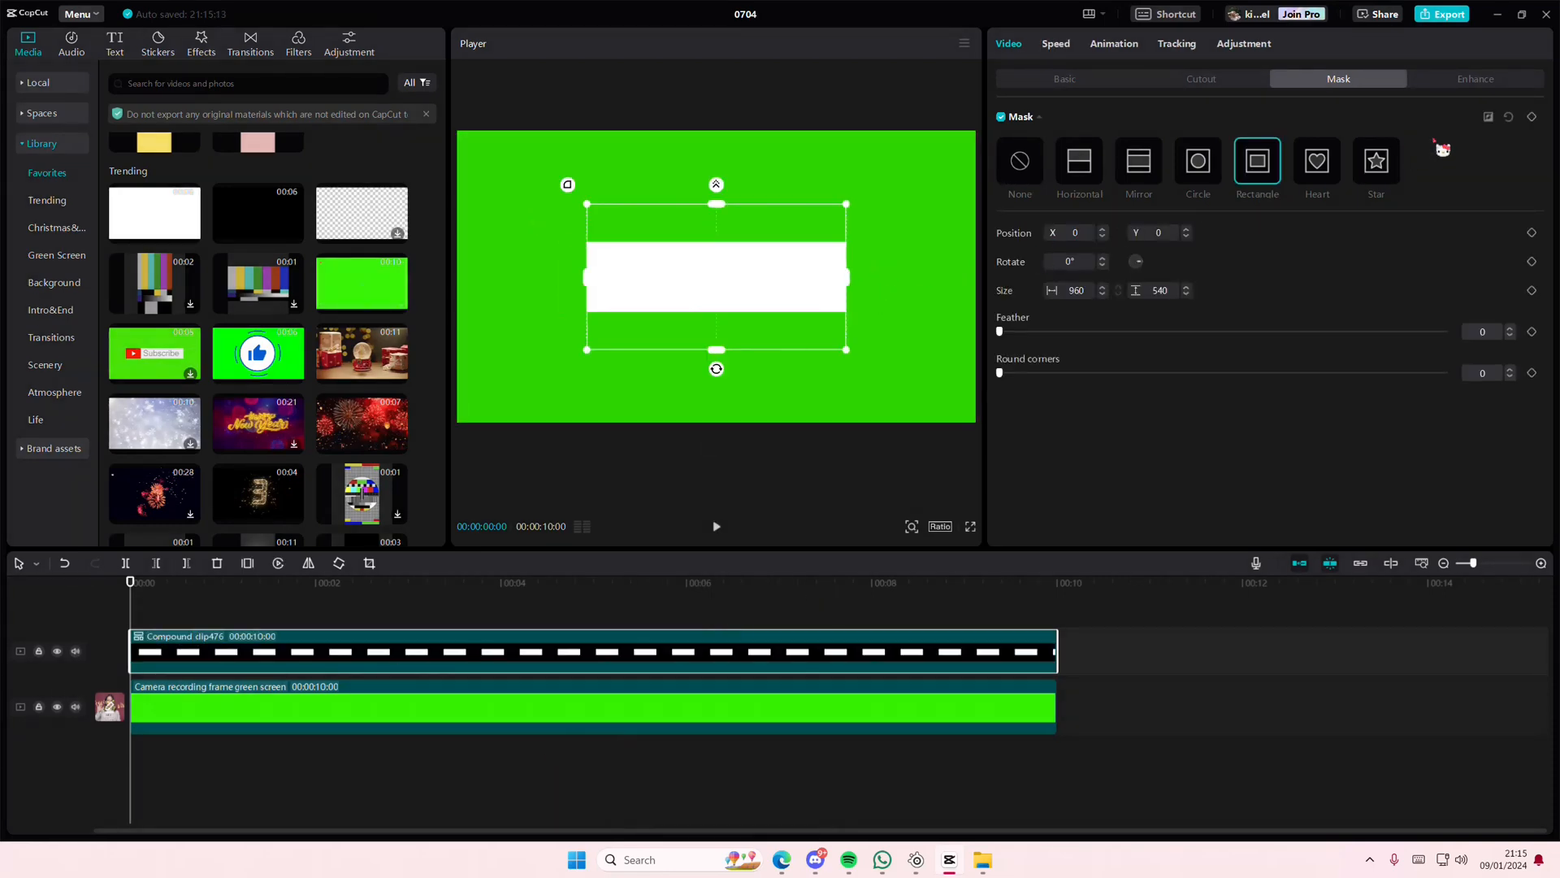
pyautogui.click(1492, 120)
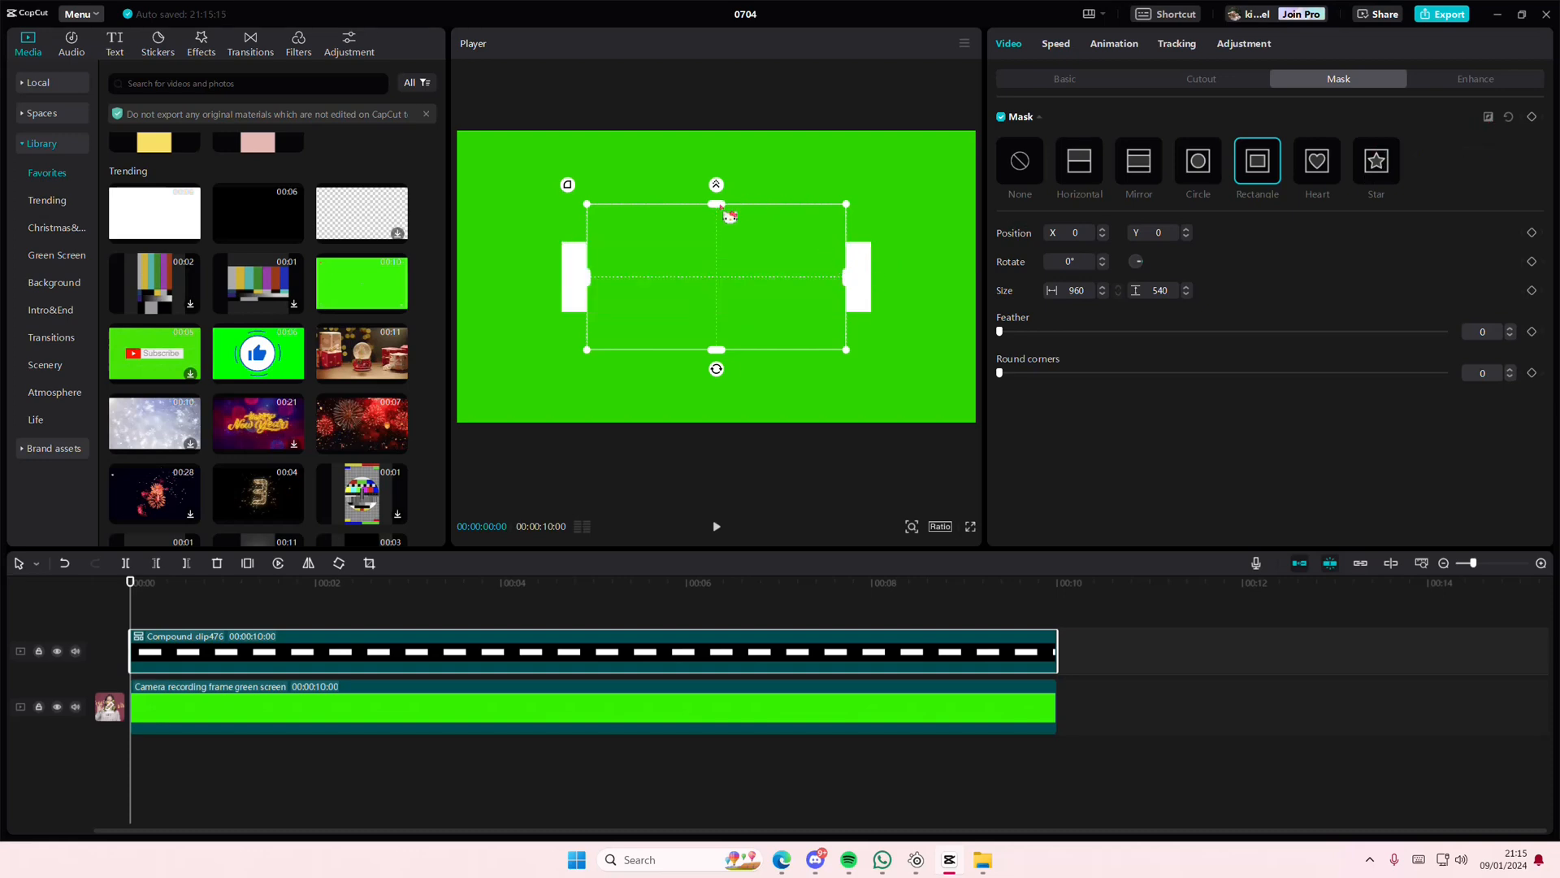
pyautogui.moveTo(720, 206); pyautogui.dragTo(718, 246)
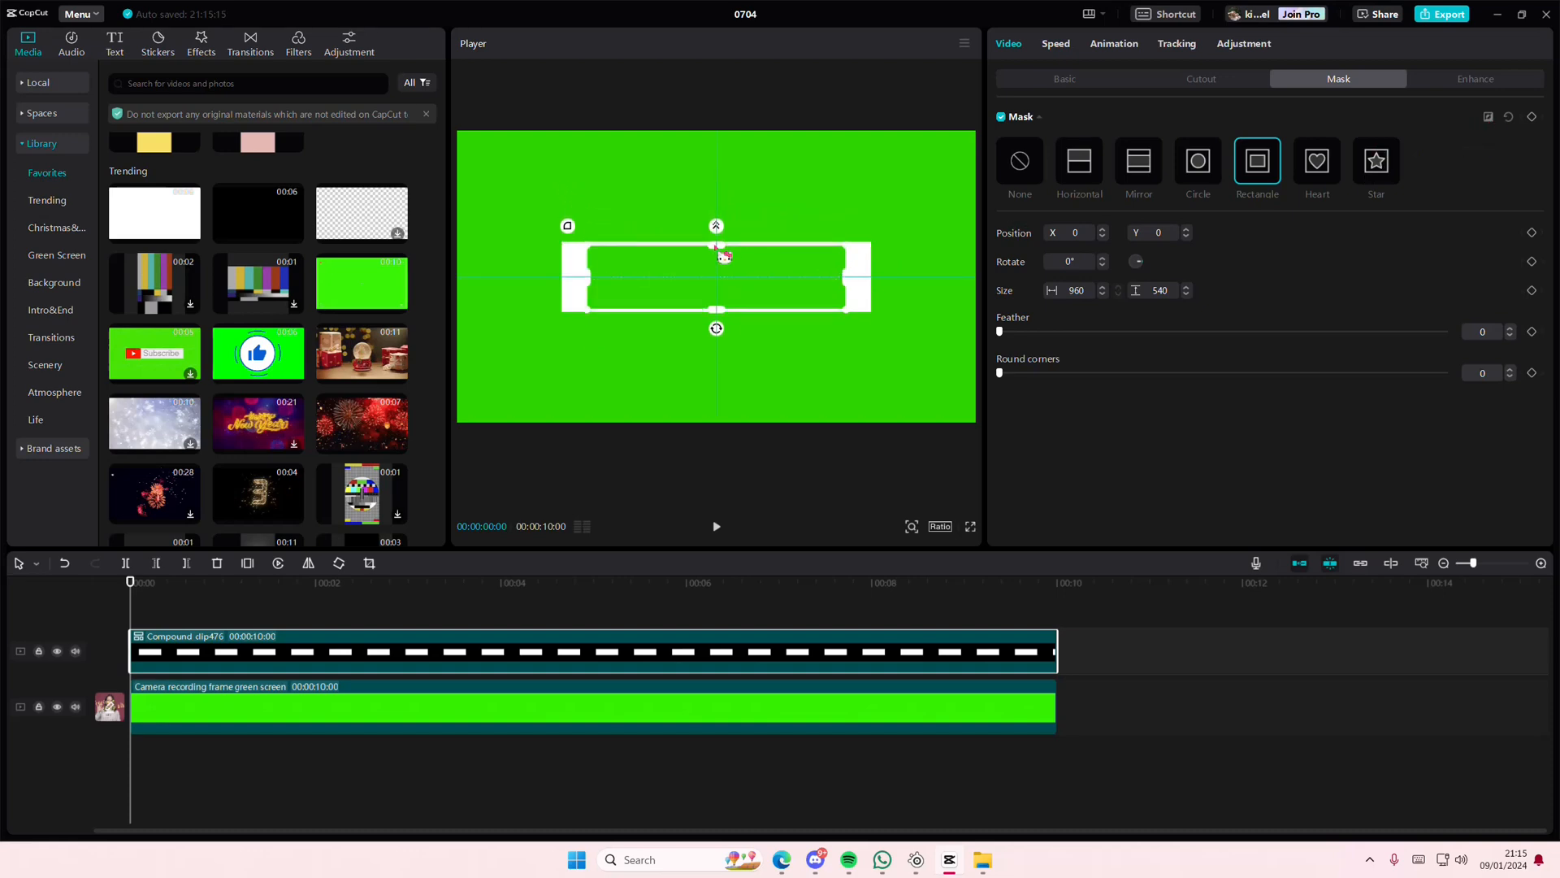
pyautogui.moveTo(848, 281); pyautogui.dragTo(867, 282)
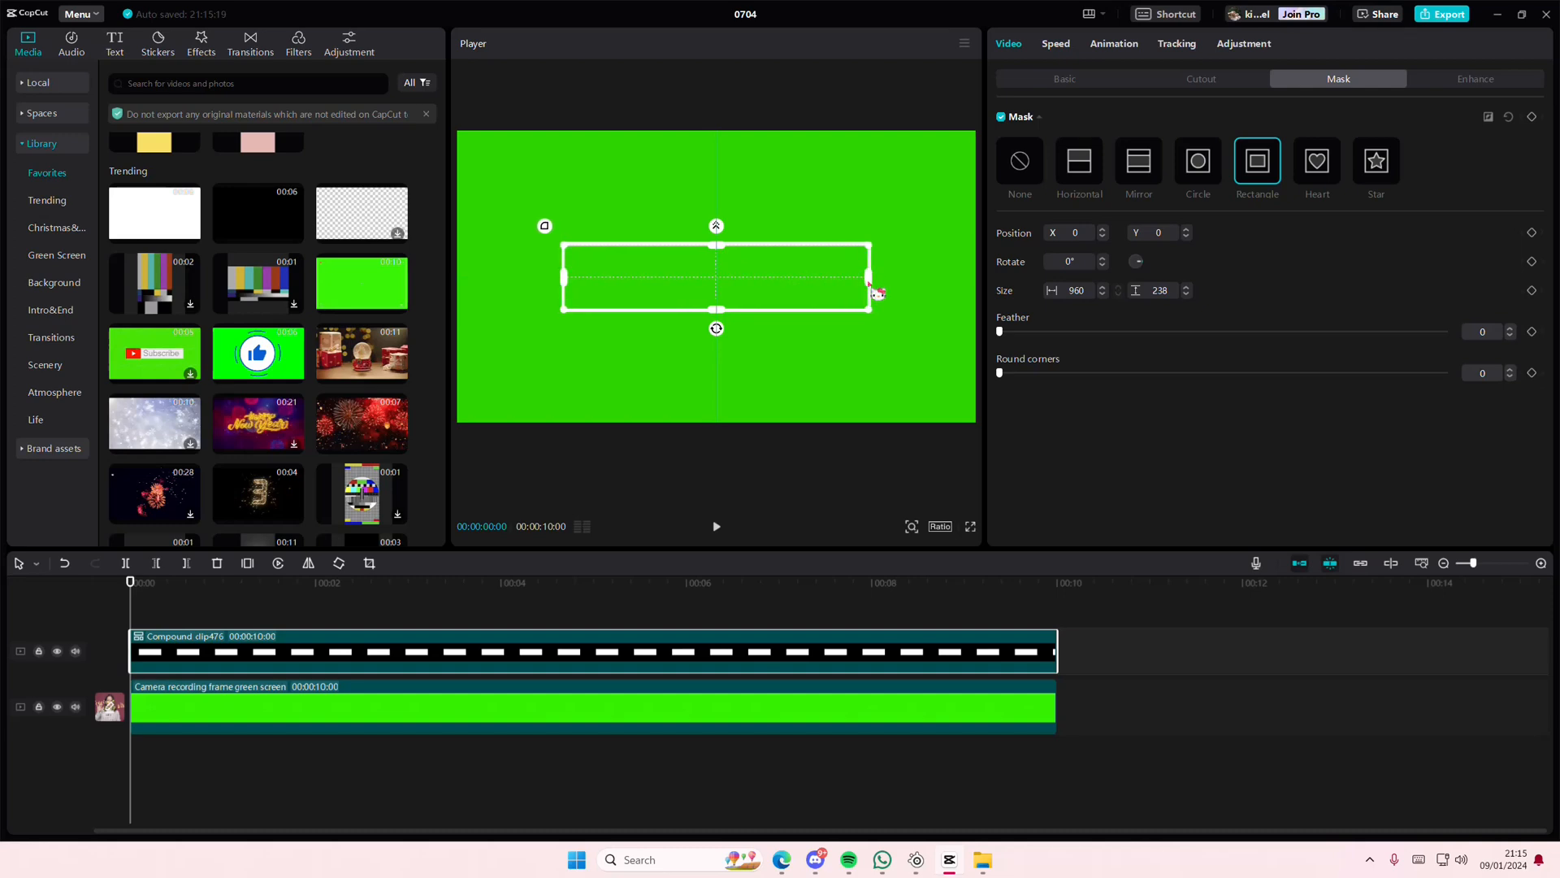
pyautogui.click(244, 615)
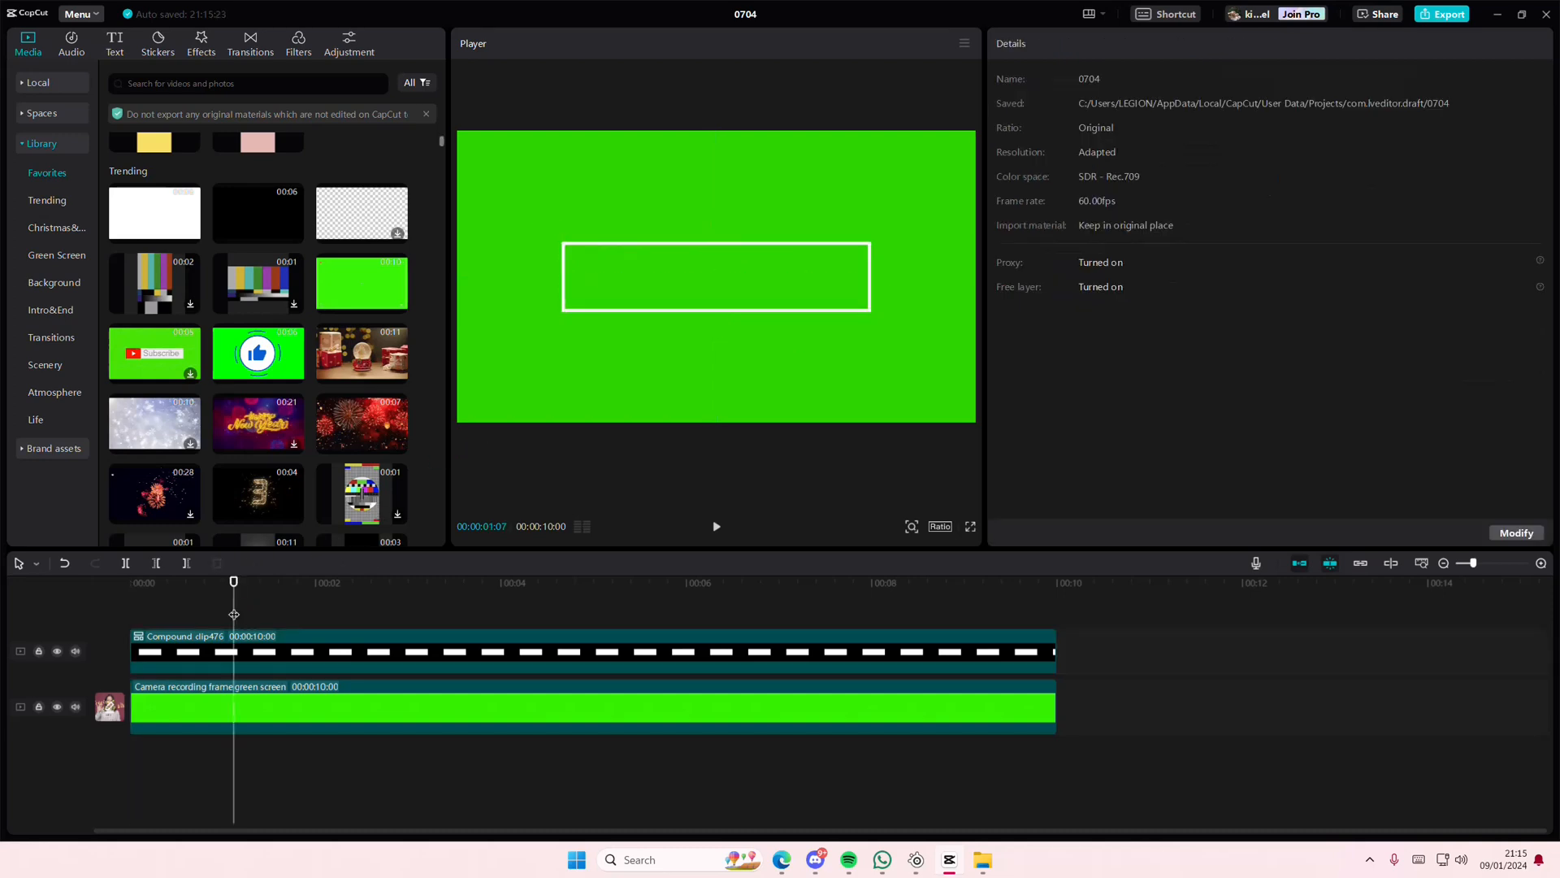
pyautogui.moveTo(210, 632)
pyautogui.mouseDown()
pyautogui.moveTo(206, 615)
pyautogui.moveTo(207, 646)
pyautogui.mouseUp()
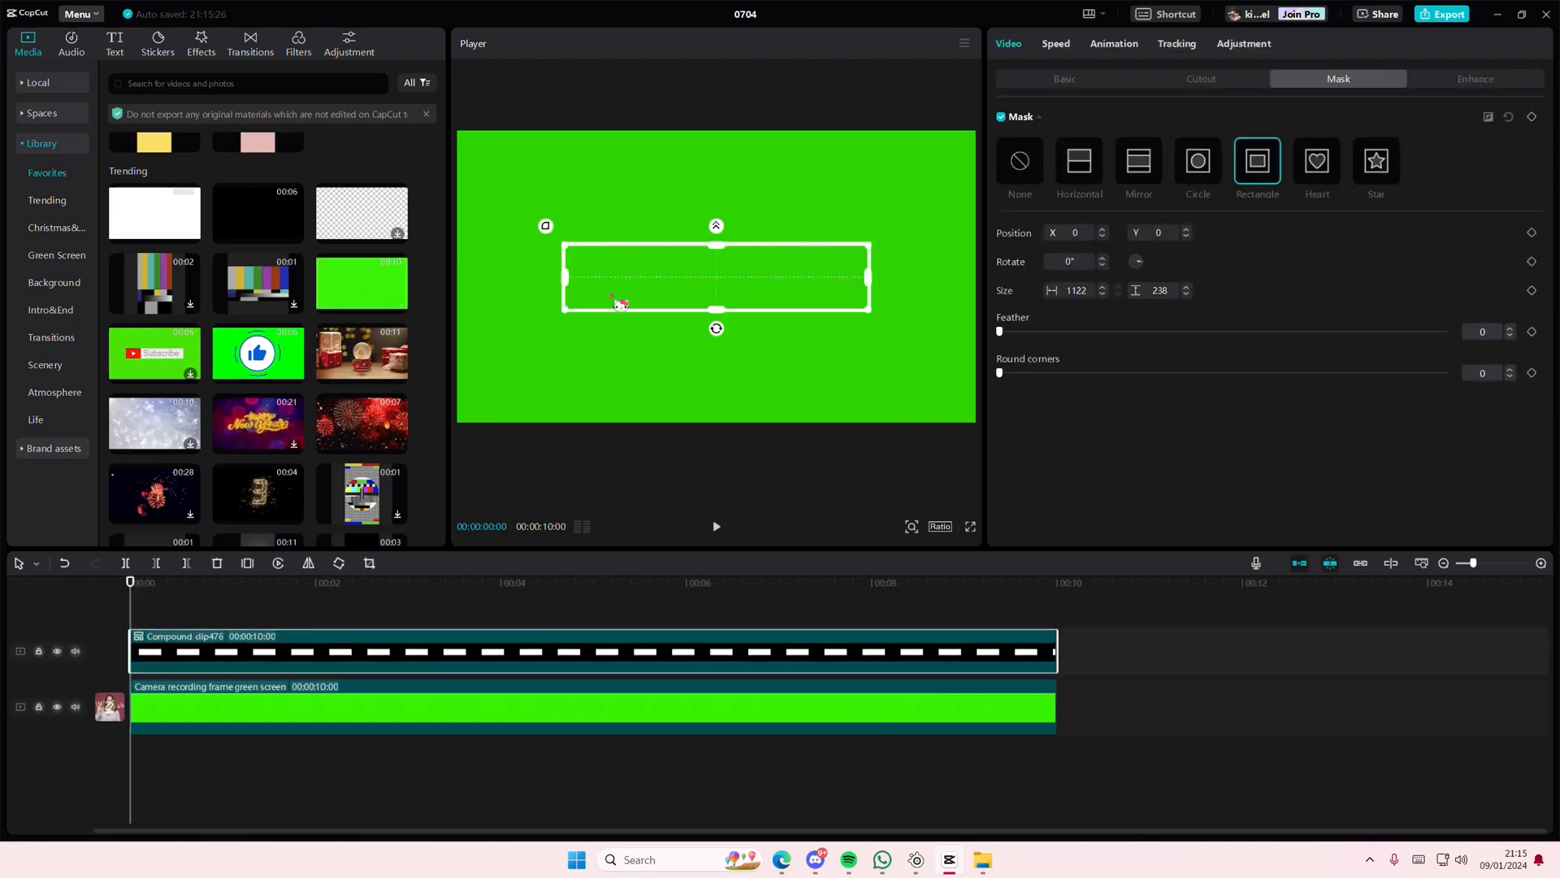
# Step: Place the light pink solid background beneath the white outline, extend it to 10 seconds and enlarge it past the outline
pyautogui.scroll(2, 258, 339)
pyautogui.moveTo(257, 192); pyautogui.dragTo(115, 691)
pyautogui.moveTo(307, 702); pyautogui.dragTo(1057, 678)
pyautogui.moveTo(799, 423); pyautogui.dragTo(1033, 573)
# Step: Apply a rectangle mask of about 351 by 79 to the light pink background, fitting it inside the white outline
pyautogui.click(1260, 170)
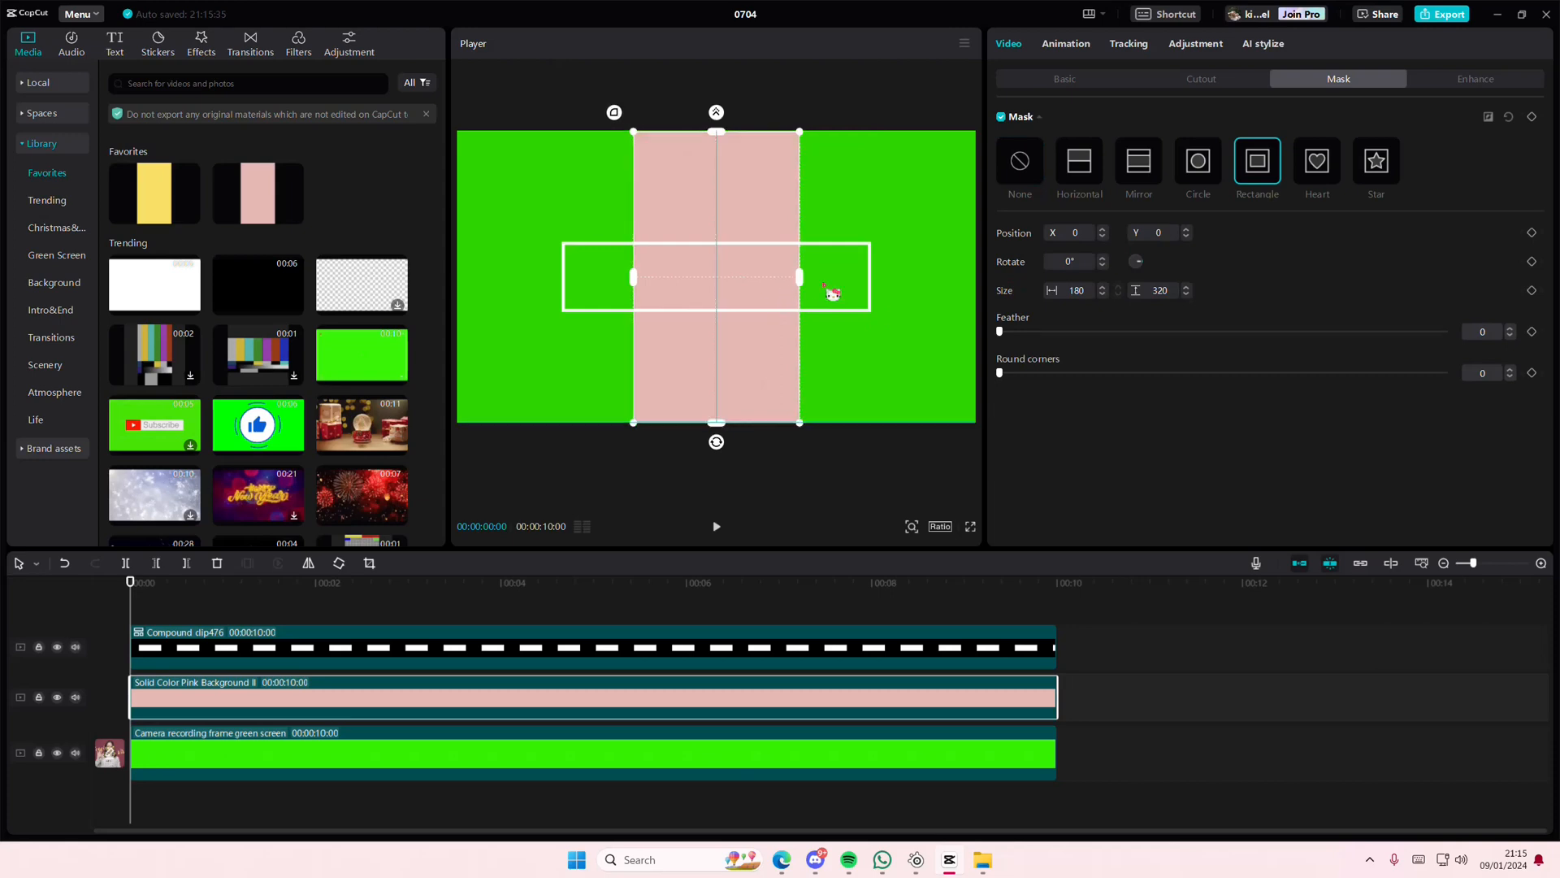
pyautogui.moveTo(800, 284); pyautogui.dragTo(869, 294)
pyautogui.moveTo(713, 133); pyautogui.dragTo(720, 244)
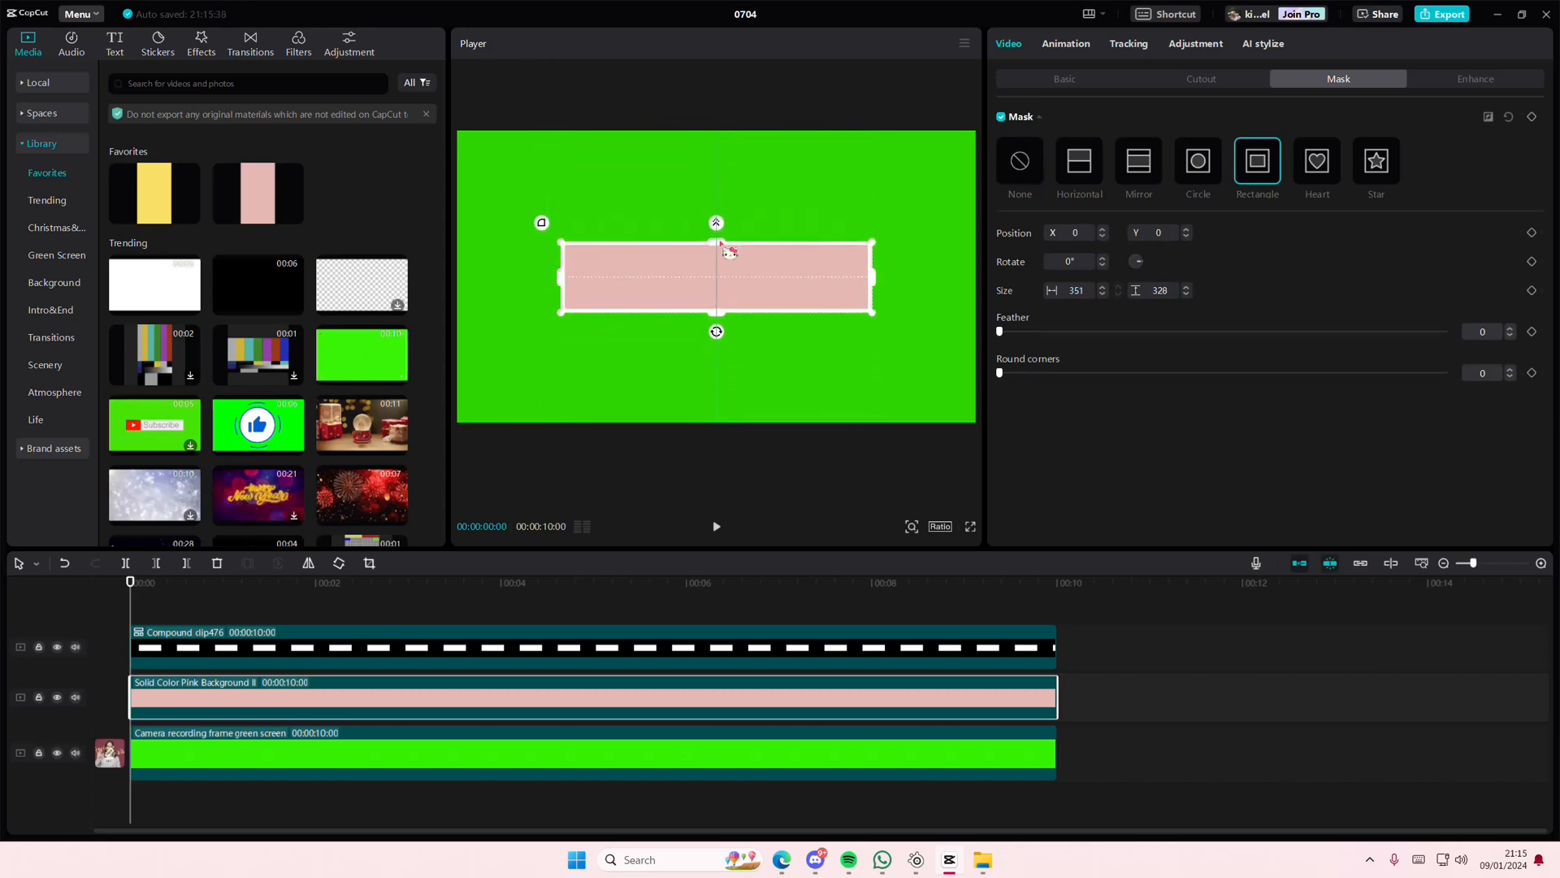
# Step: Add the solid red pink background on a new top track for 10 seconds, rotated -90° and enlarged to cover the bar
pyautogui.scroll(-10, 180, 421)
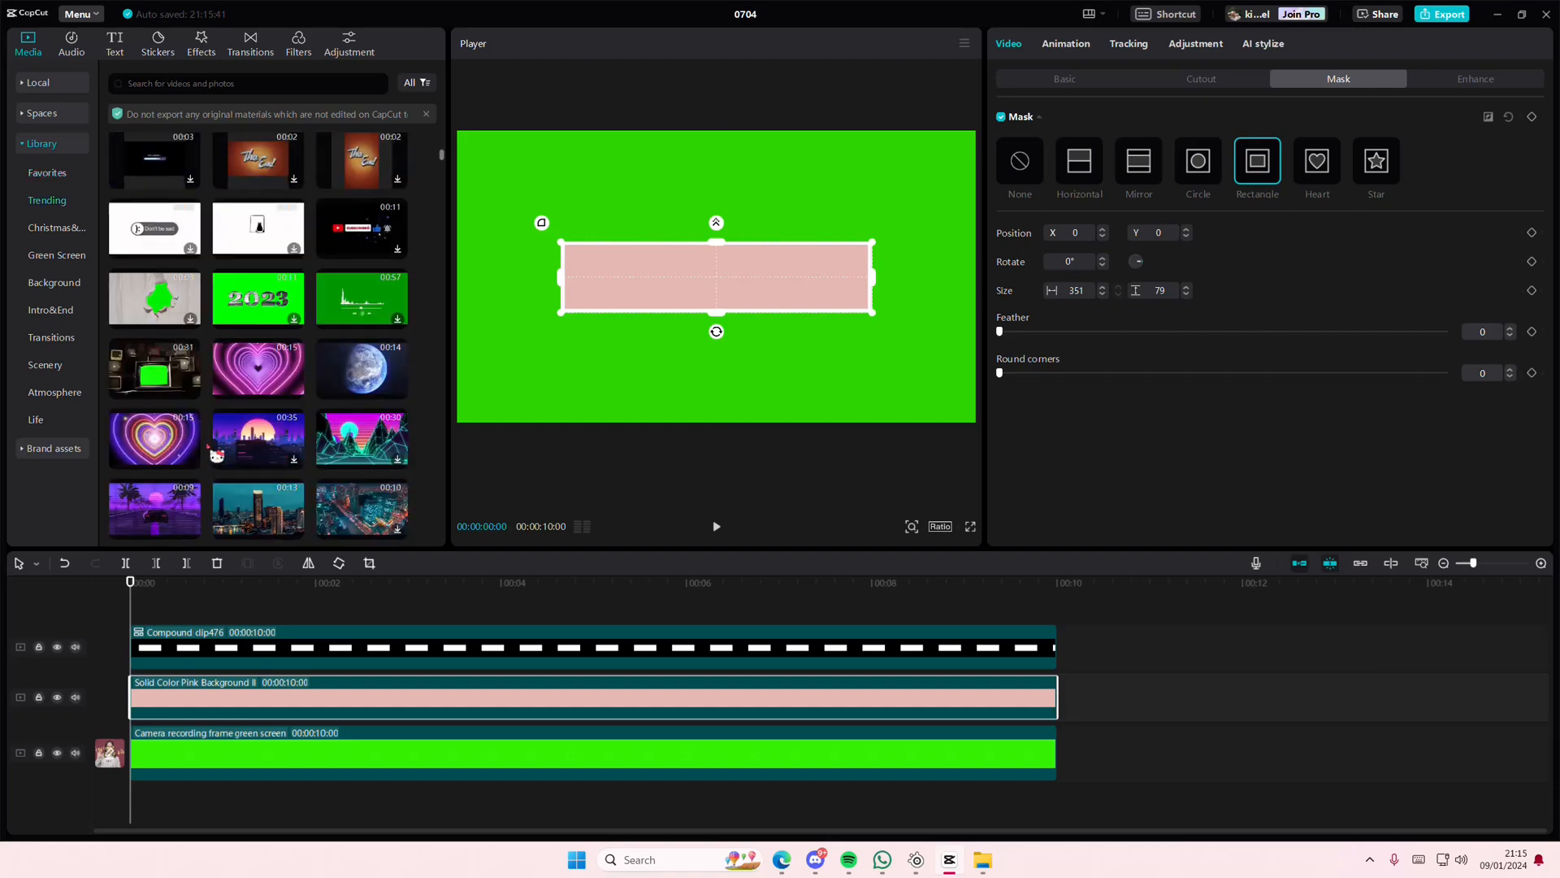
pyautogui.scroll(-10, 180, 451)
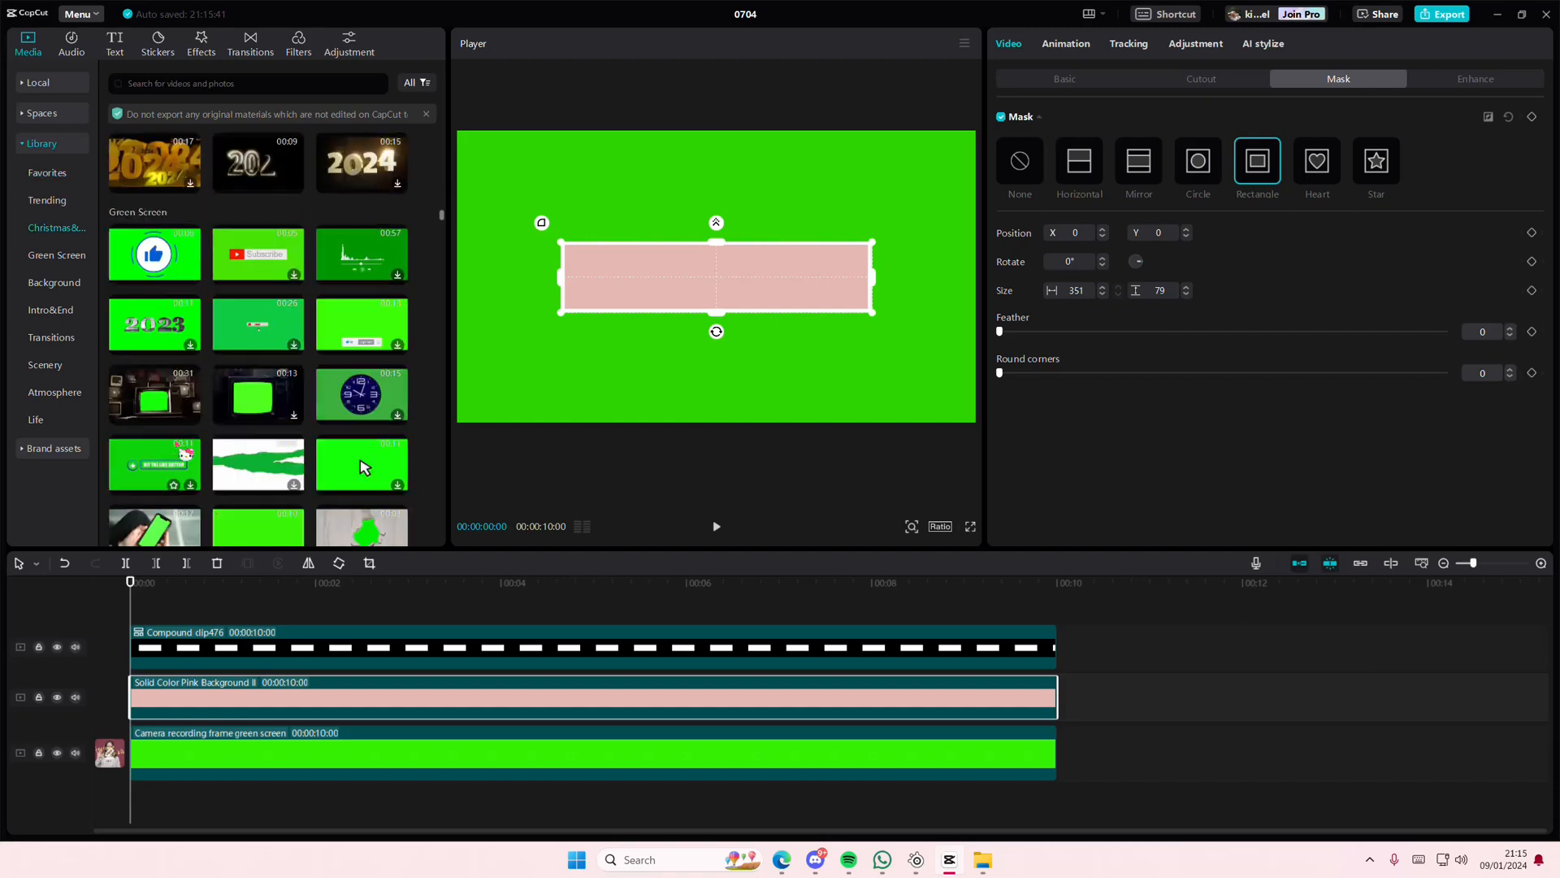
pyautogui.scroll(-5, 188, 452)
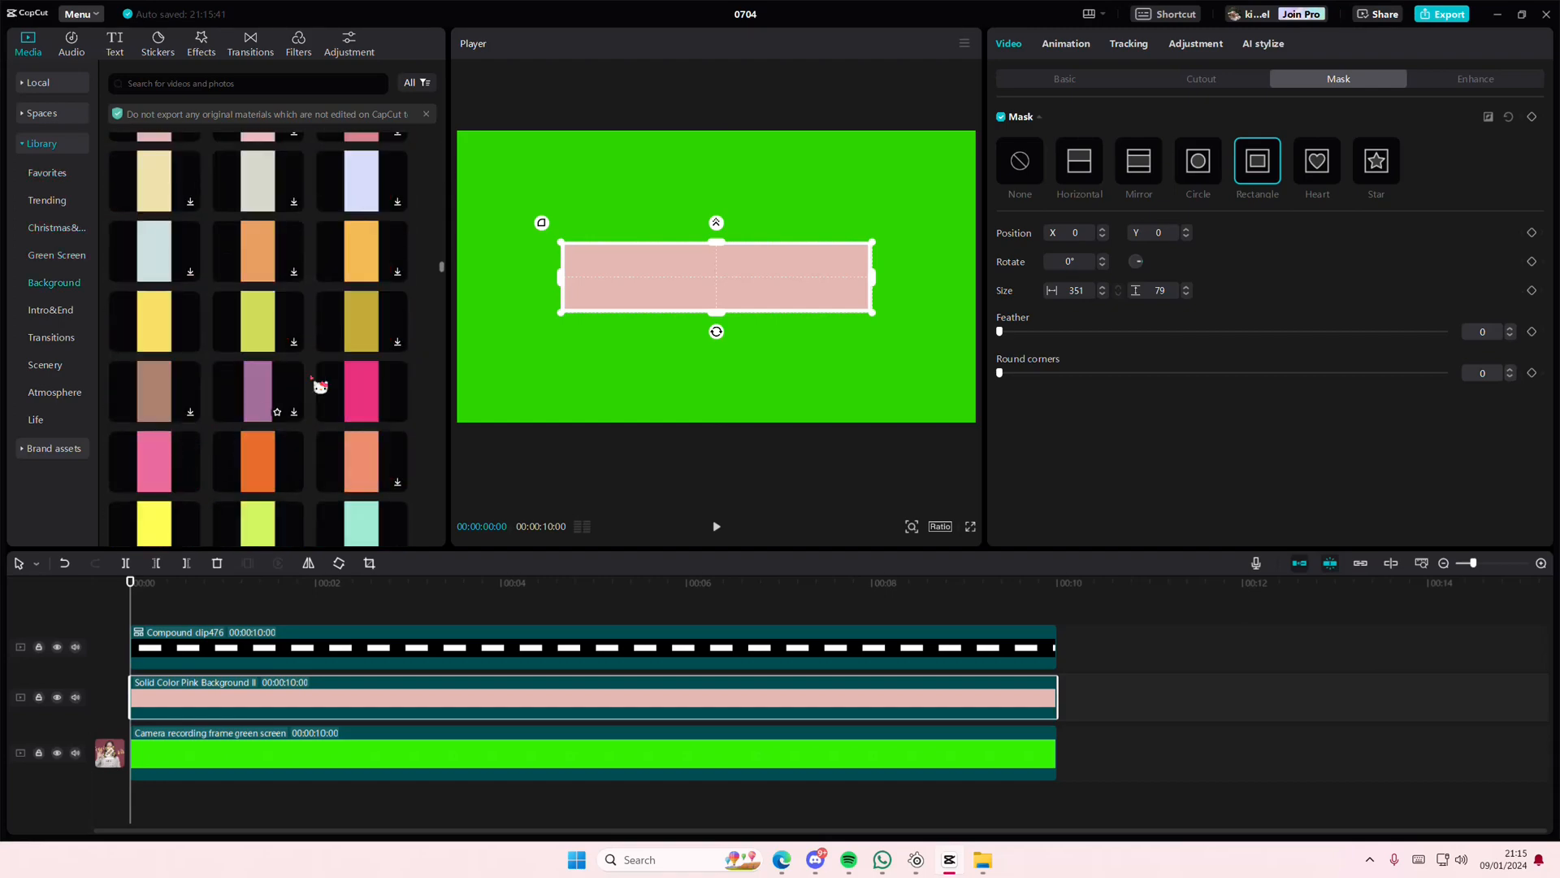
pyautogui.moveTo(360, 387); pyautogui.dragTo(123, 603)
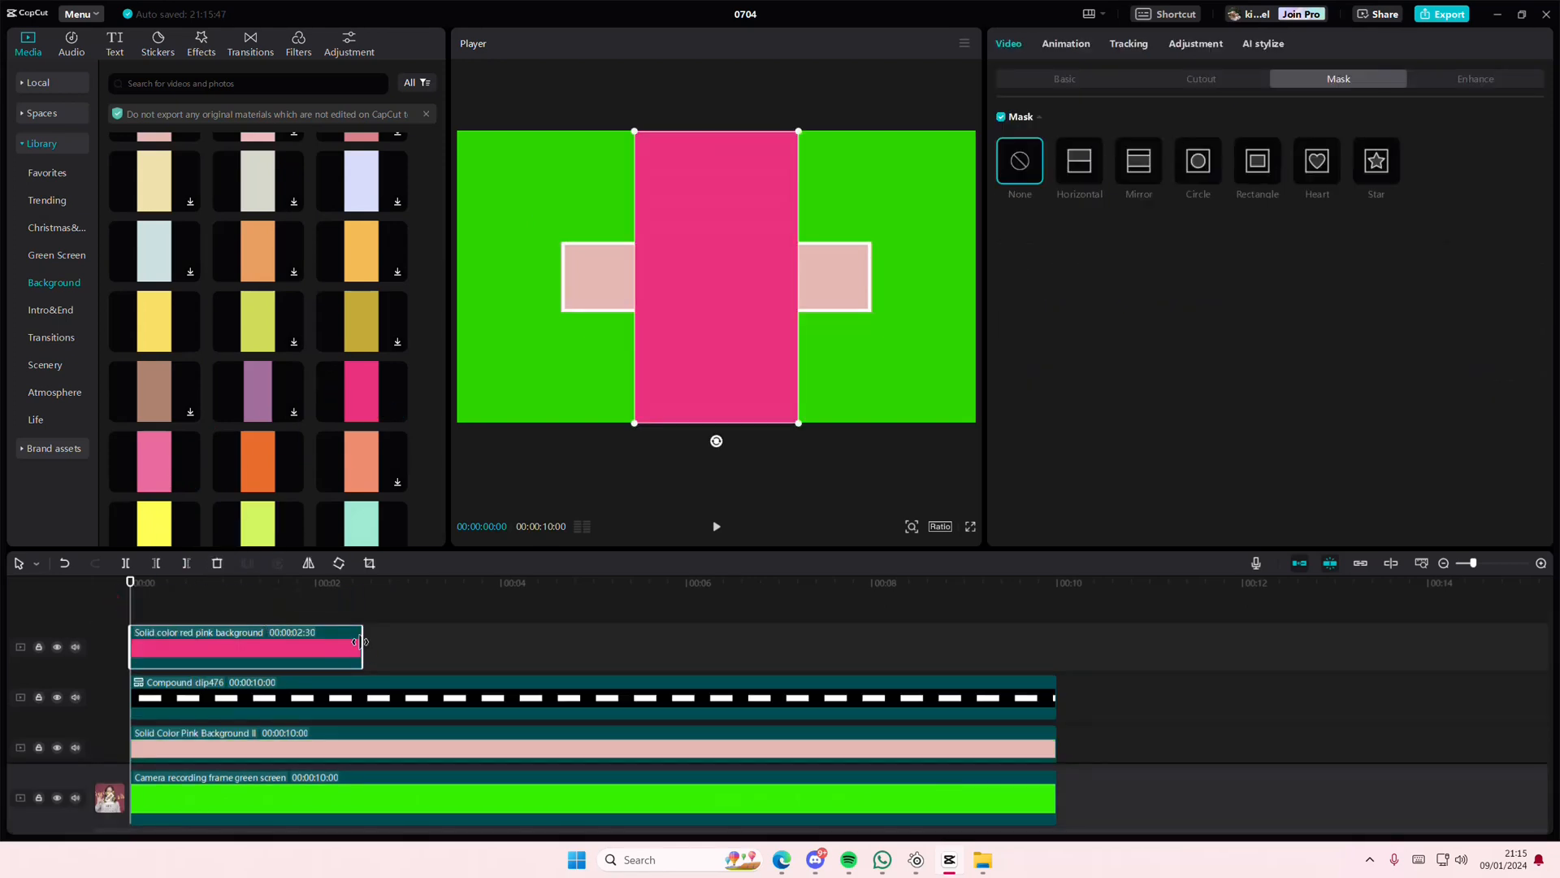
pyautogui.moveTo(359, 642); pyautogui.dragTo(1057, 657)
pyautogui.moveTo(715, 441); pyautogui.dragTo(874, 293)
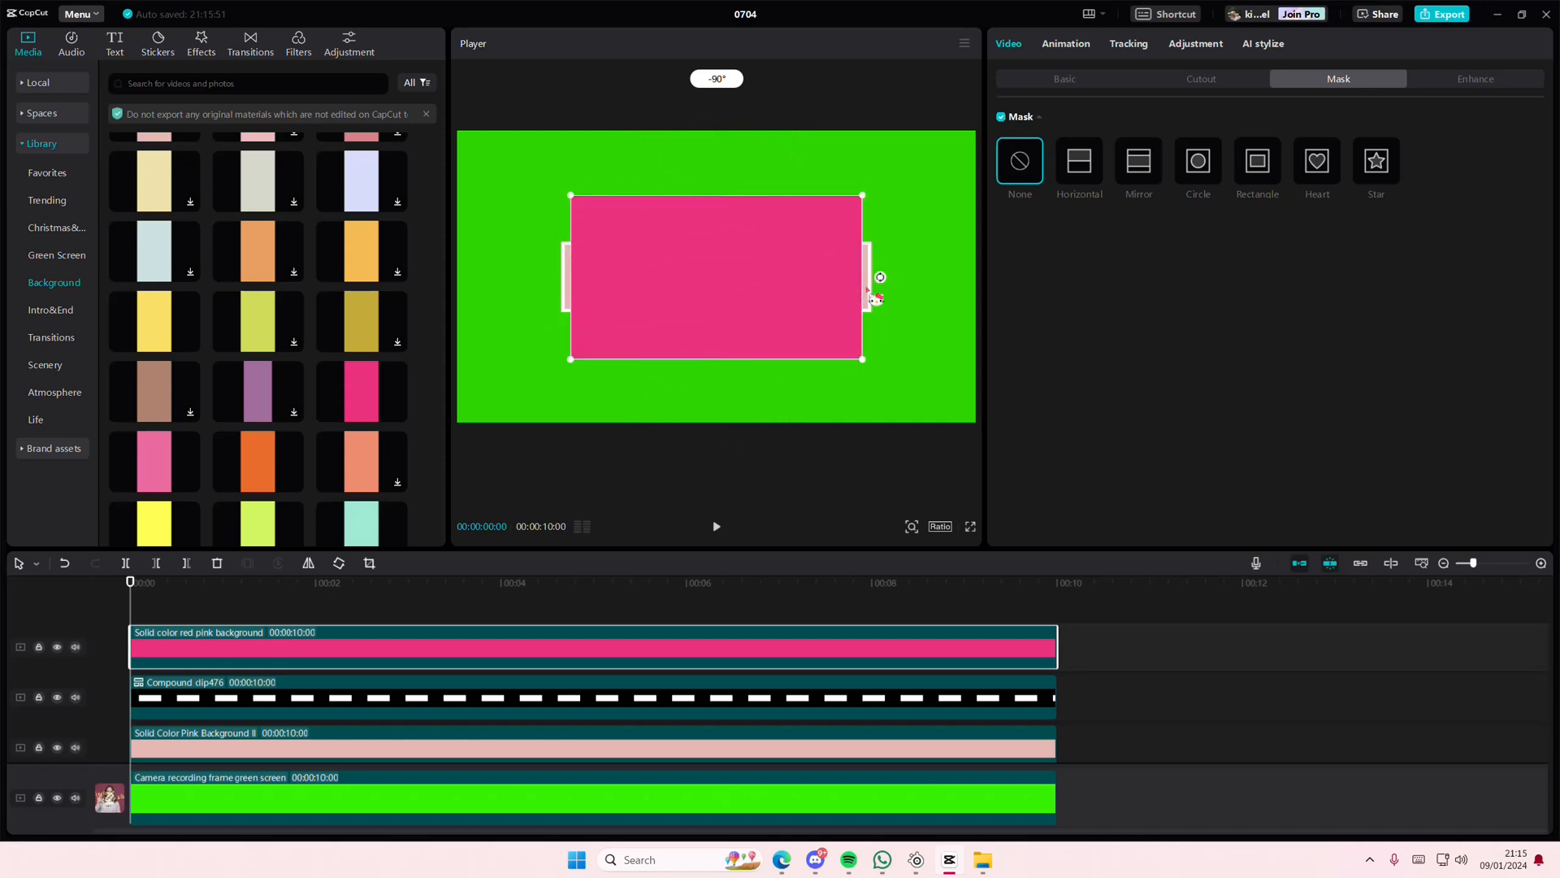
pyautogui.moveTo(867, 359); pyautogui.dragTo(902, 377)
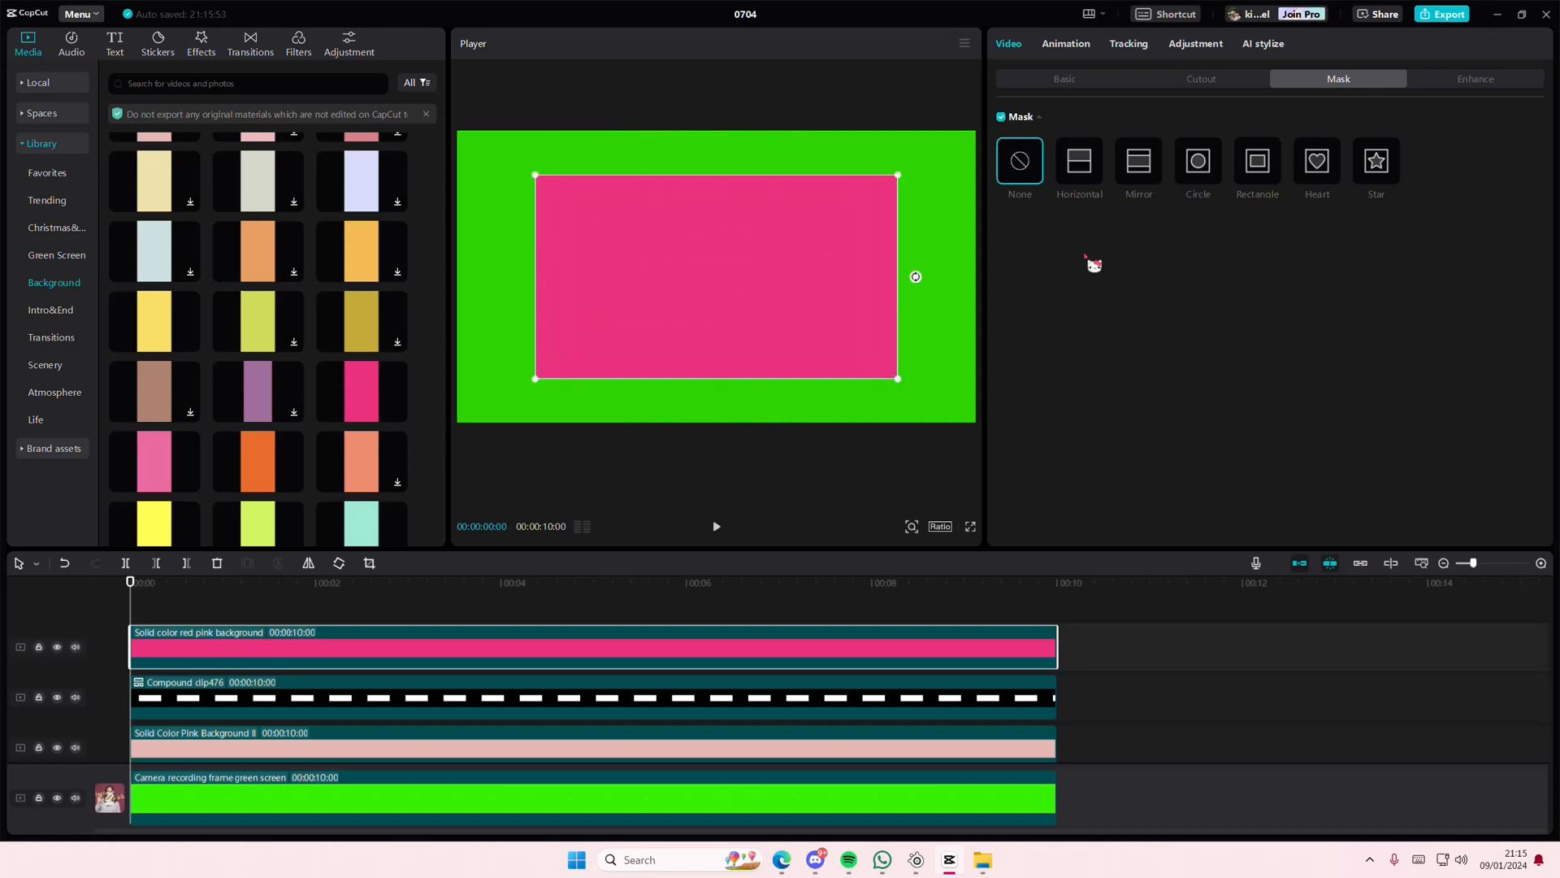
# Step: Apply a rectangle mask of about 113 by 535 to the red pink background, fitting it inside the white outline
pyautogui.click(1258, 167)
pyautogui.moveTo(718, 234); pyautogui.dragTo(717, 253)
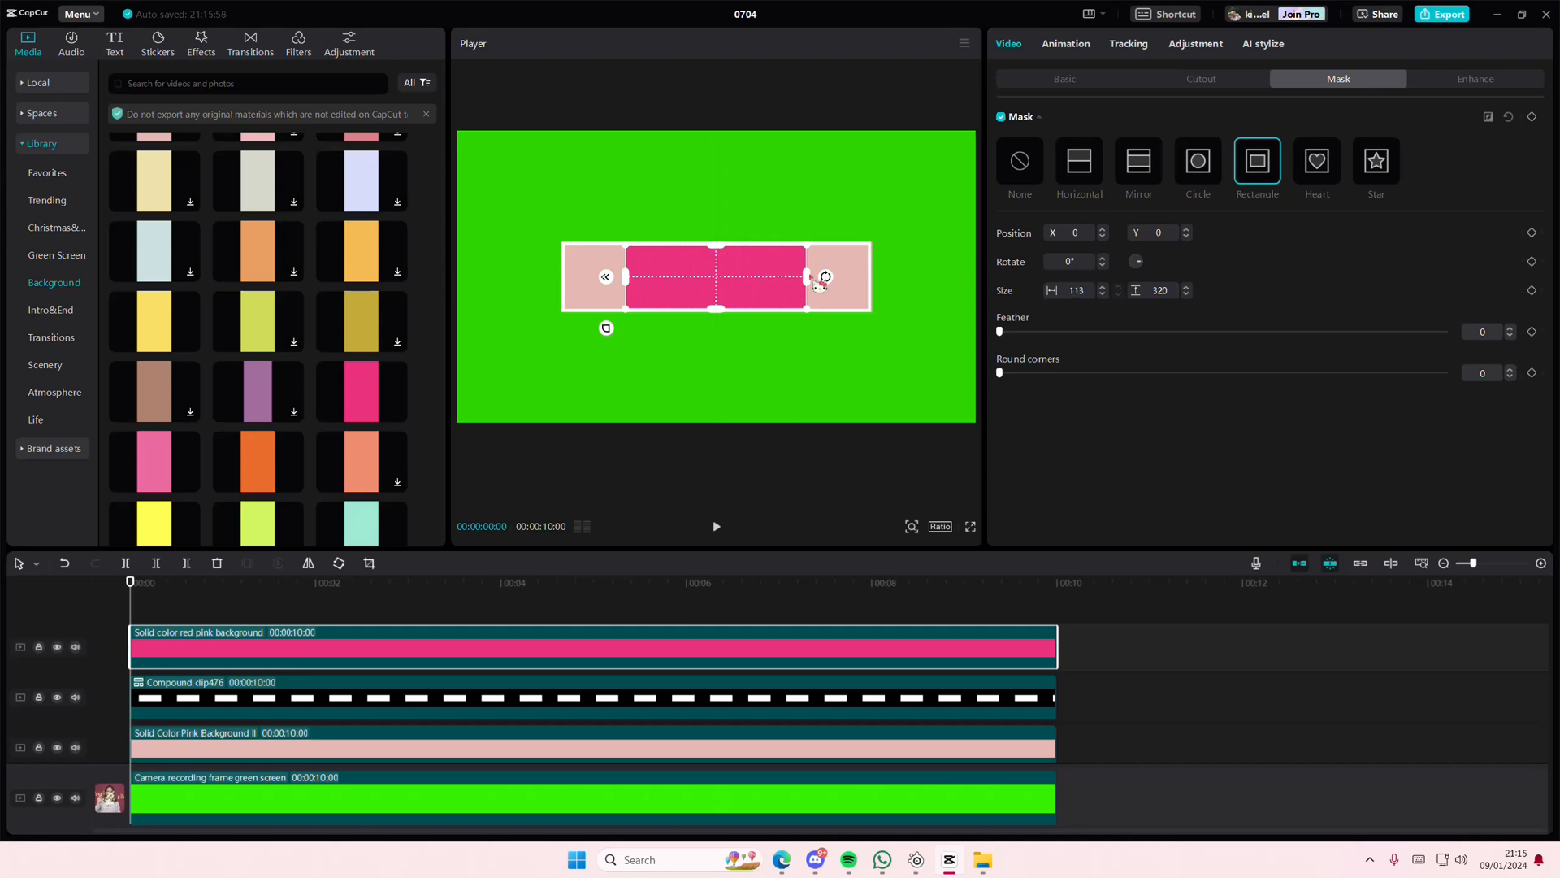
pyautogui.moveTo(810, 277); pyautogui.dragTo(872, 285)
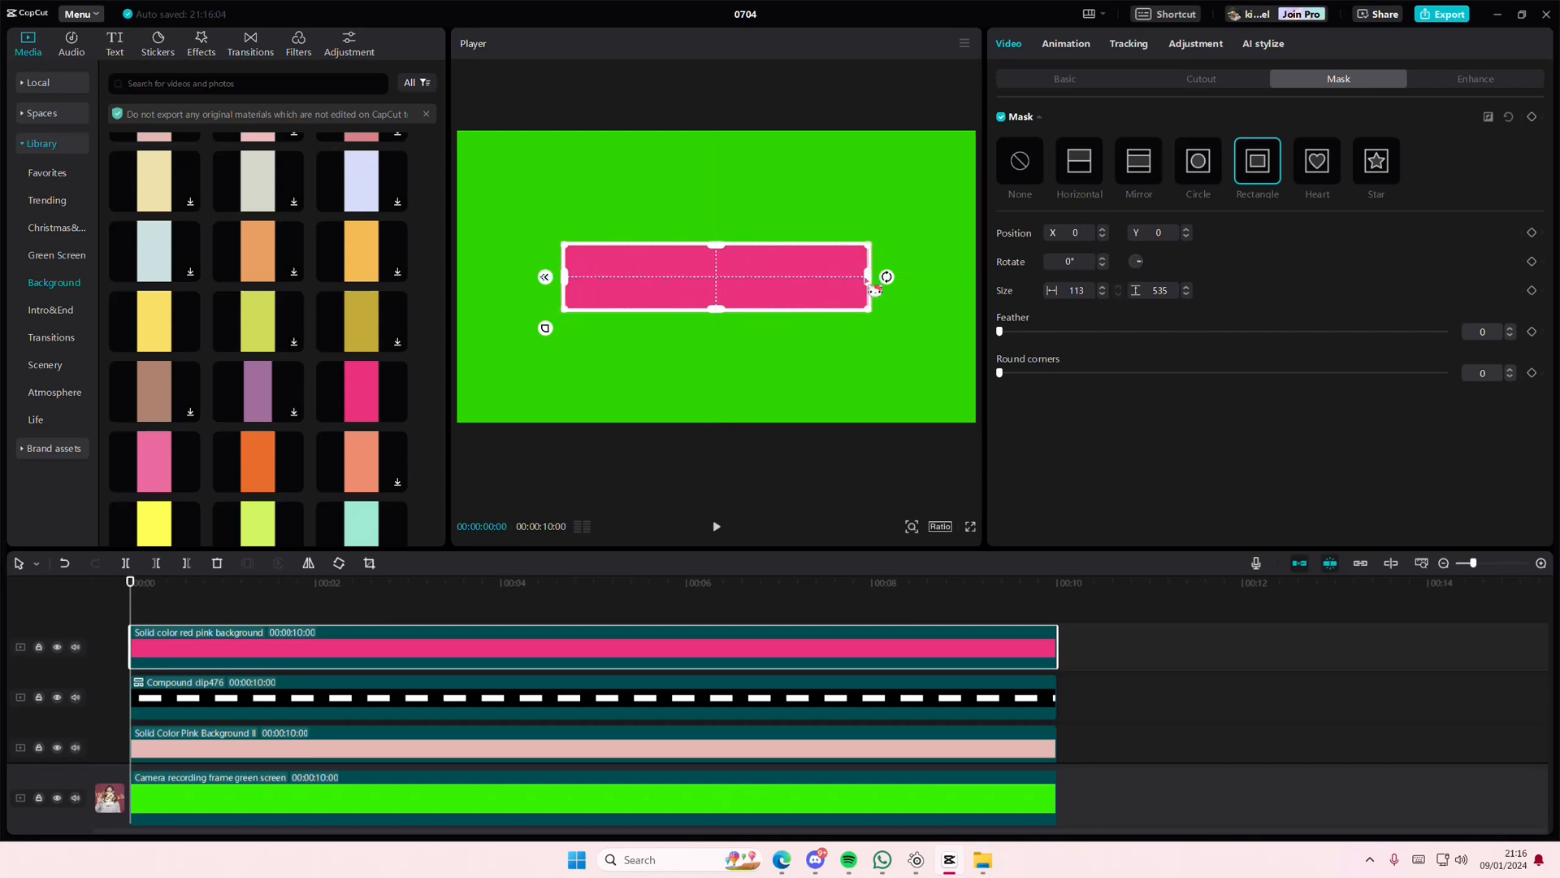
pyautogui.moveTo(873, 287); pyautogui.dragTo(878, 289)
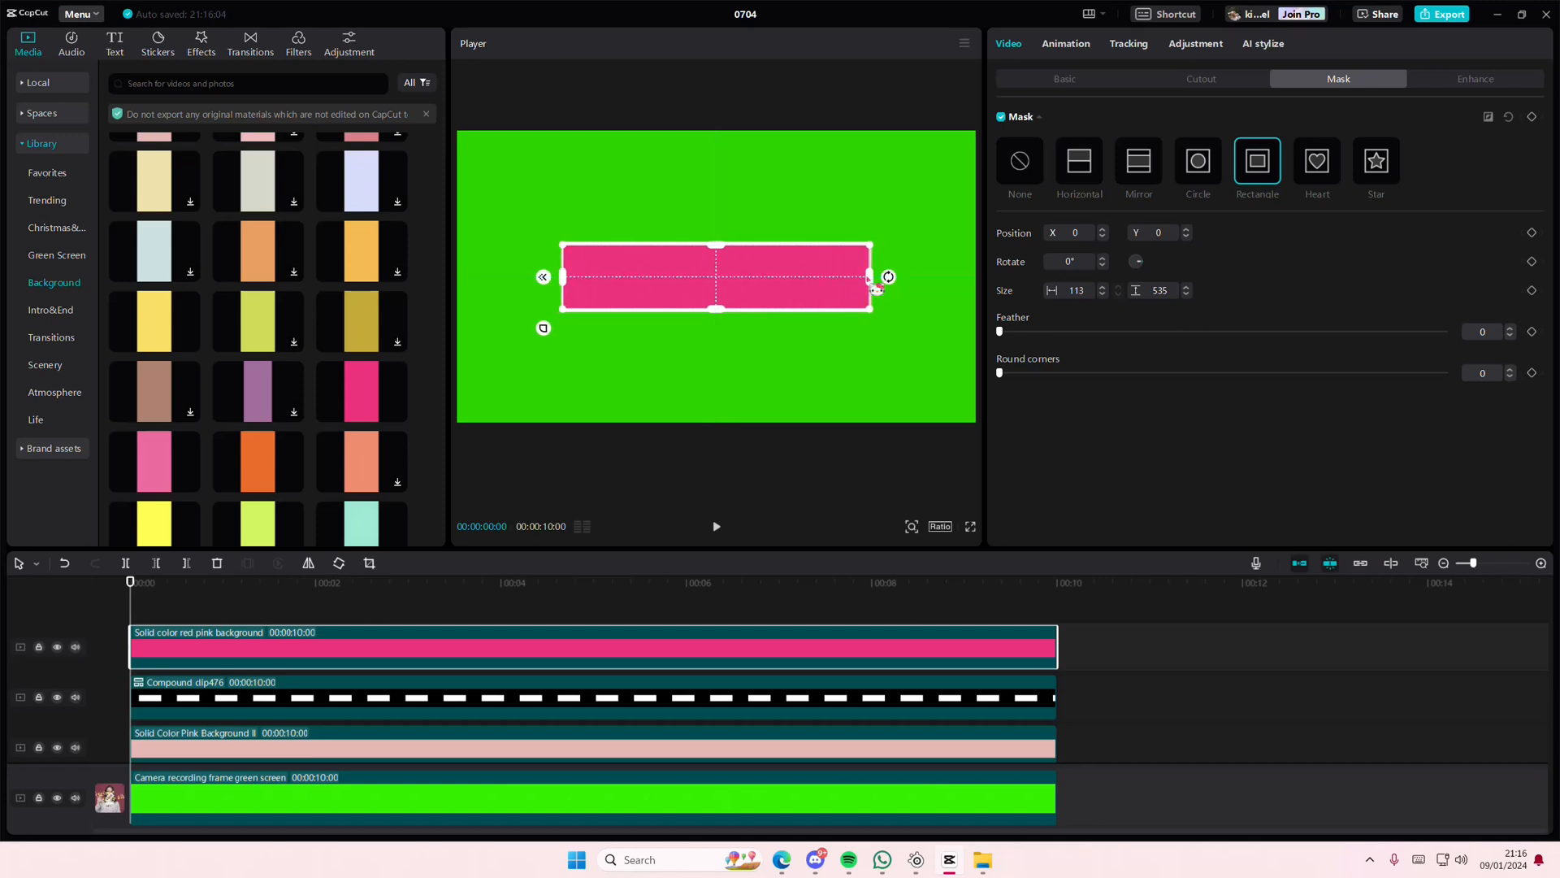
# Step: Convert the red pink bar to a compound clip and keyframe a horizontal mask at its start, rotated -90° with X at -566
pyautogui.rightClick(760, 637)
pyautogui.click(804, 638)
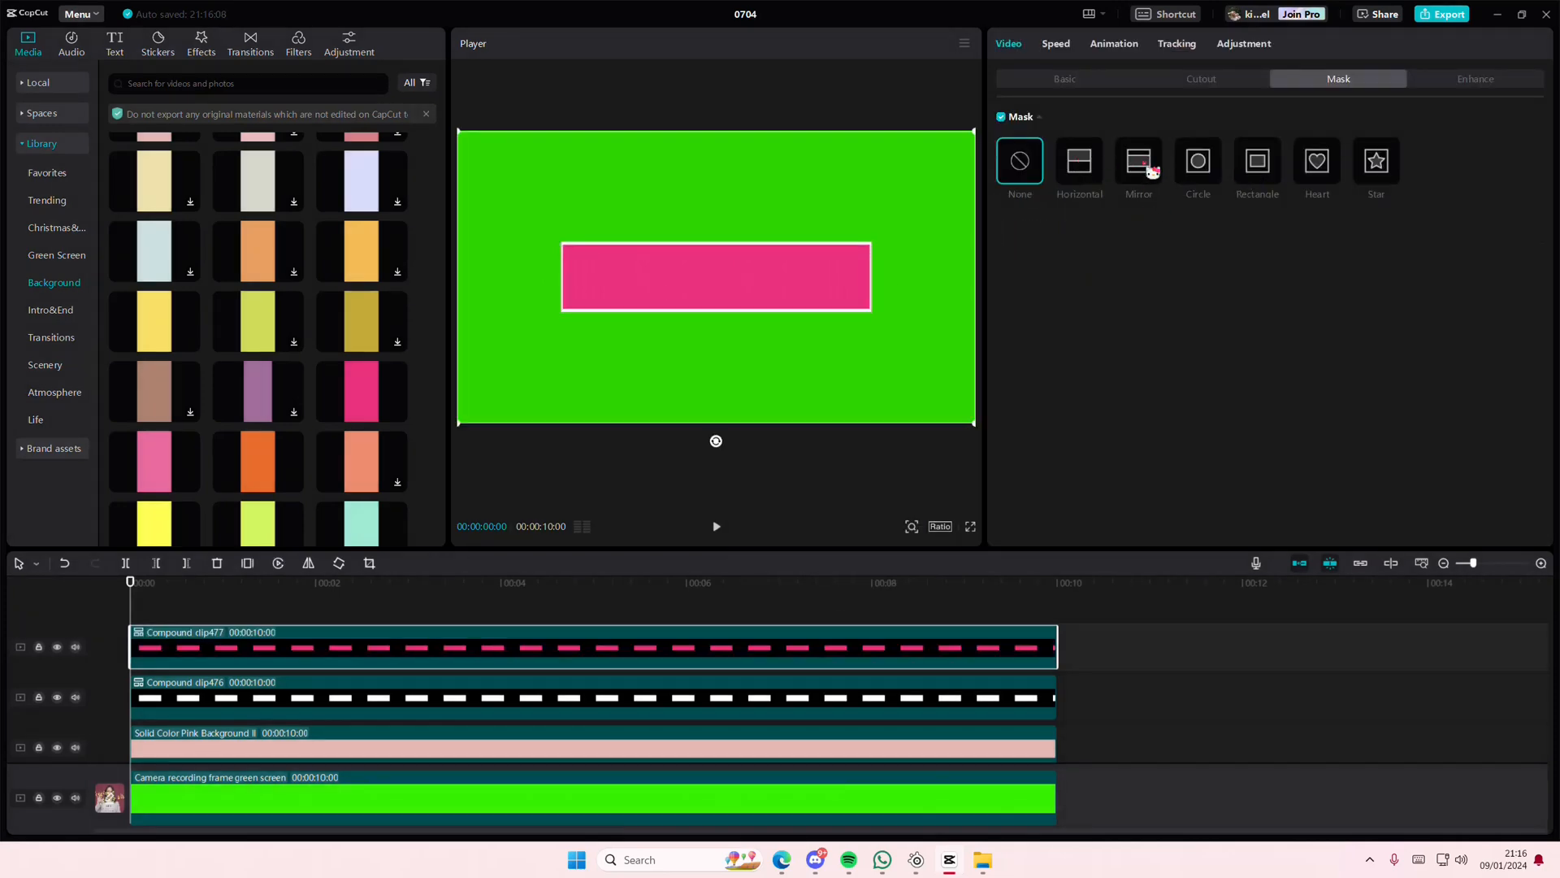
pyautogui.click(1079, 160)
pyautogui.moveTo(716, 297); pyautogui.dragTo(769, 267)
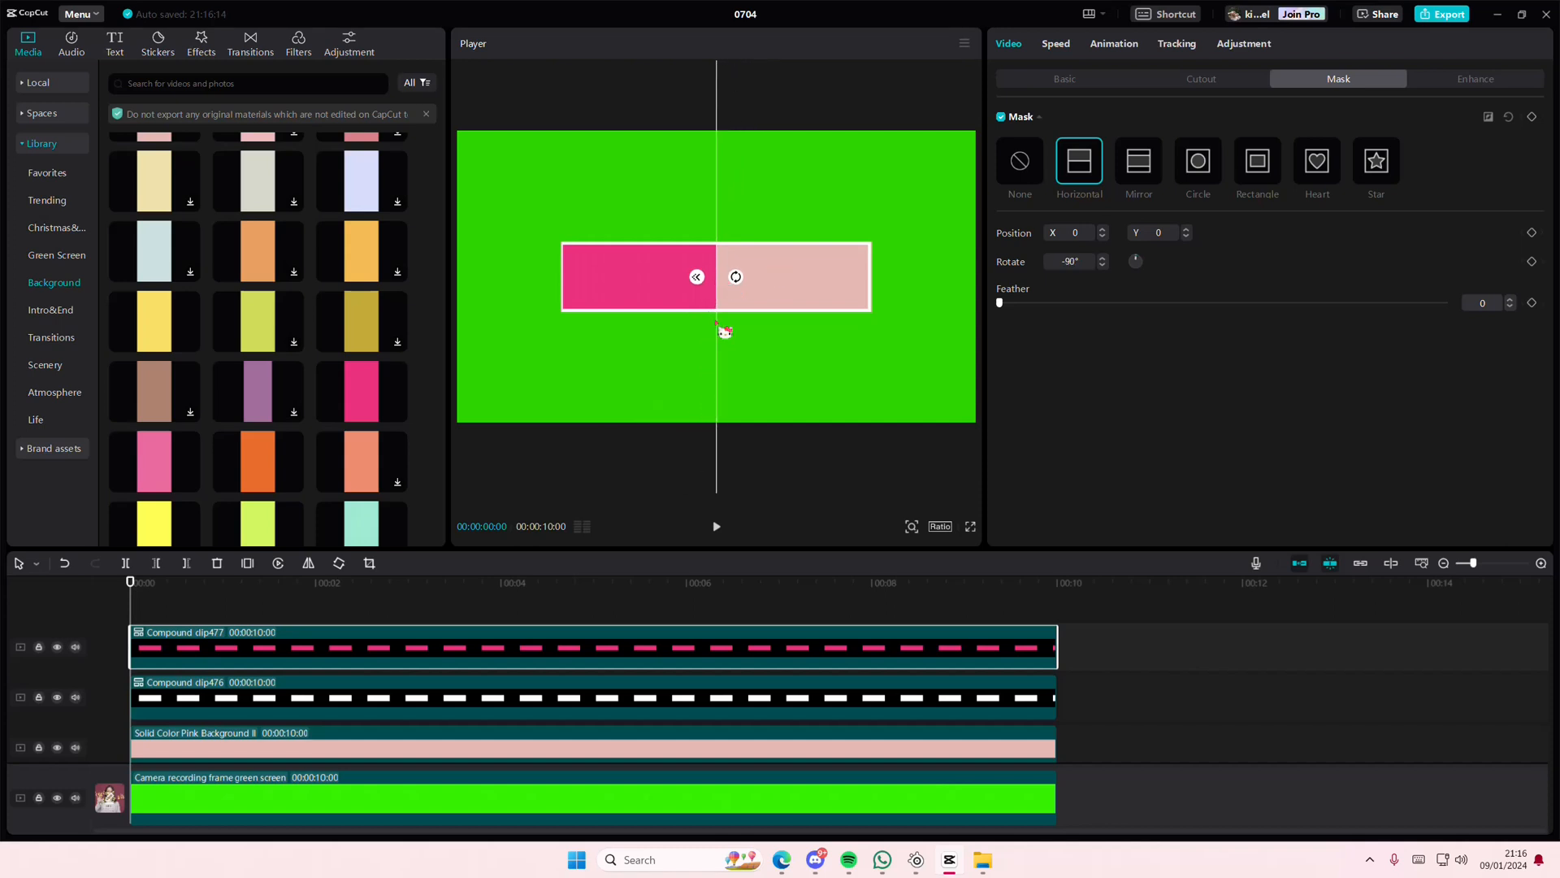
pyautogui.moveTo(716, 324); pyautogui.dragTo(565, 326)
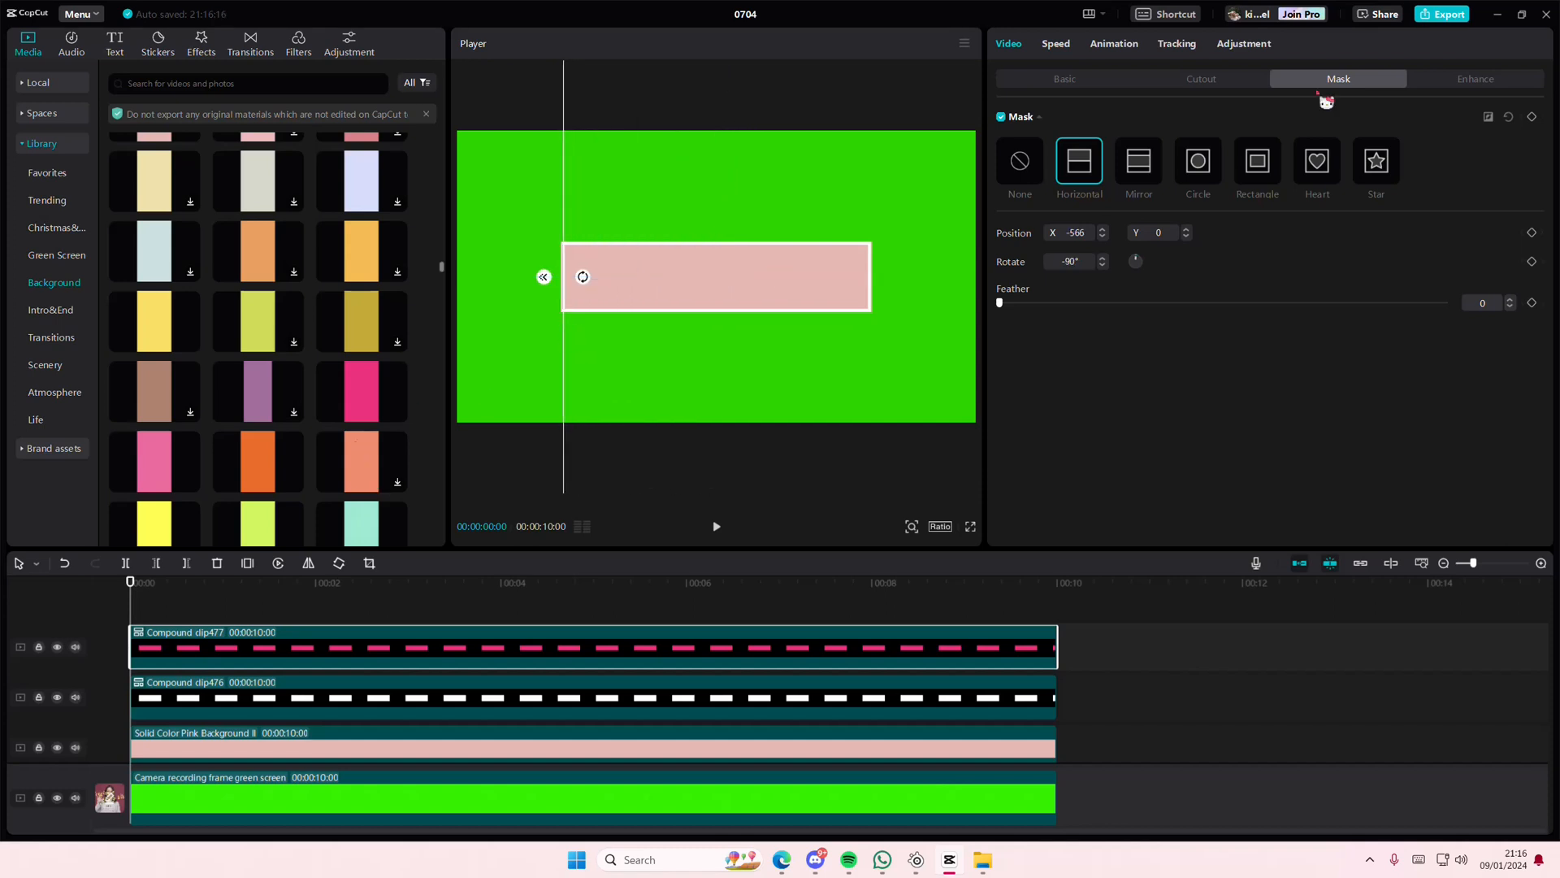
# Step: Animate the red pink fill by moving the mask to X -359 at 00:00:01:38 and X -108 at 00:00:03:11
pyautogui.click(282, 614)
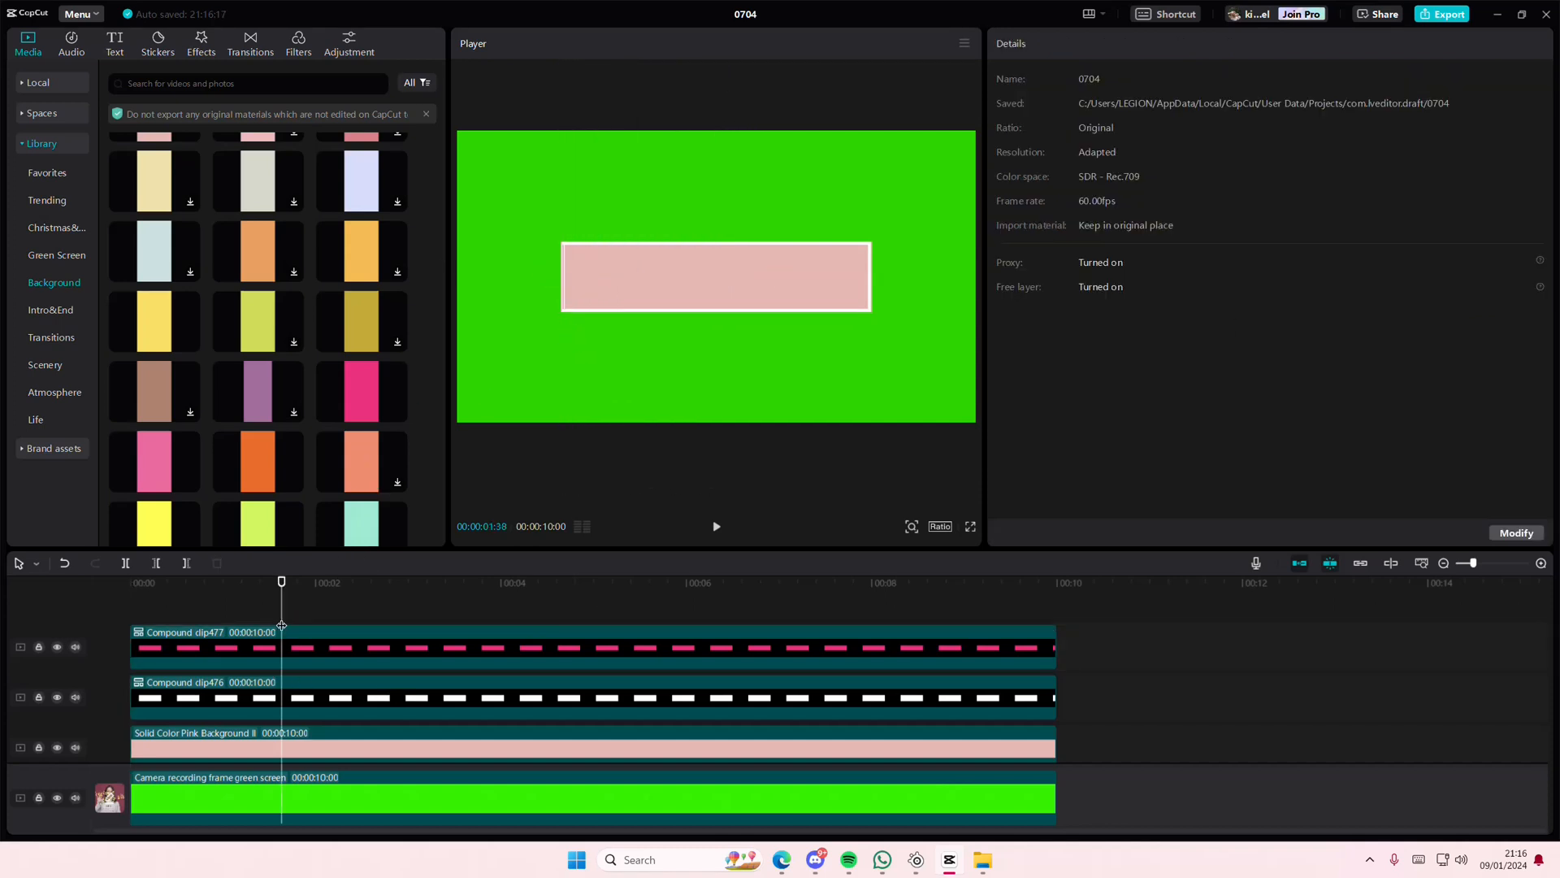
pyautogui.click(290, 642)
pyautogui.moveTo(563, 352); pyautogui.dragTo(620, 363)
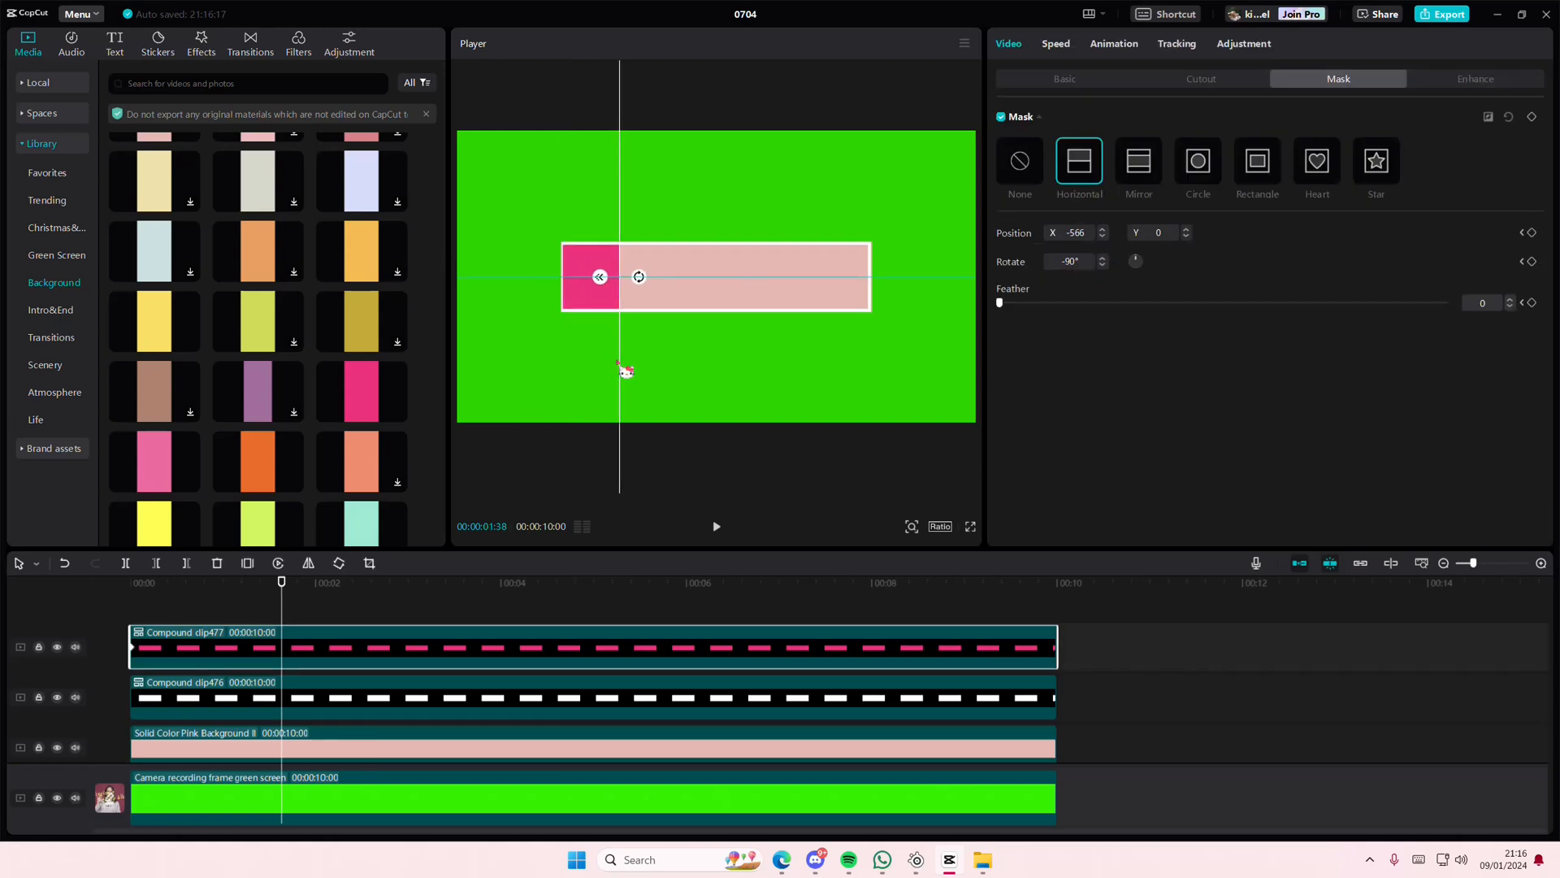
pyautogui.moveTo(288, 597); pyautogui.dragTo(425, 614)
pyautogui.click(429, 638)
pyautogui.moveTo(636, 338); pyautogui.dragTo(689, 340)
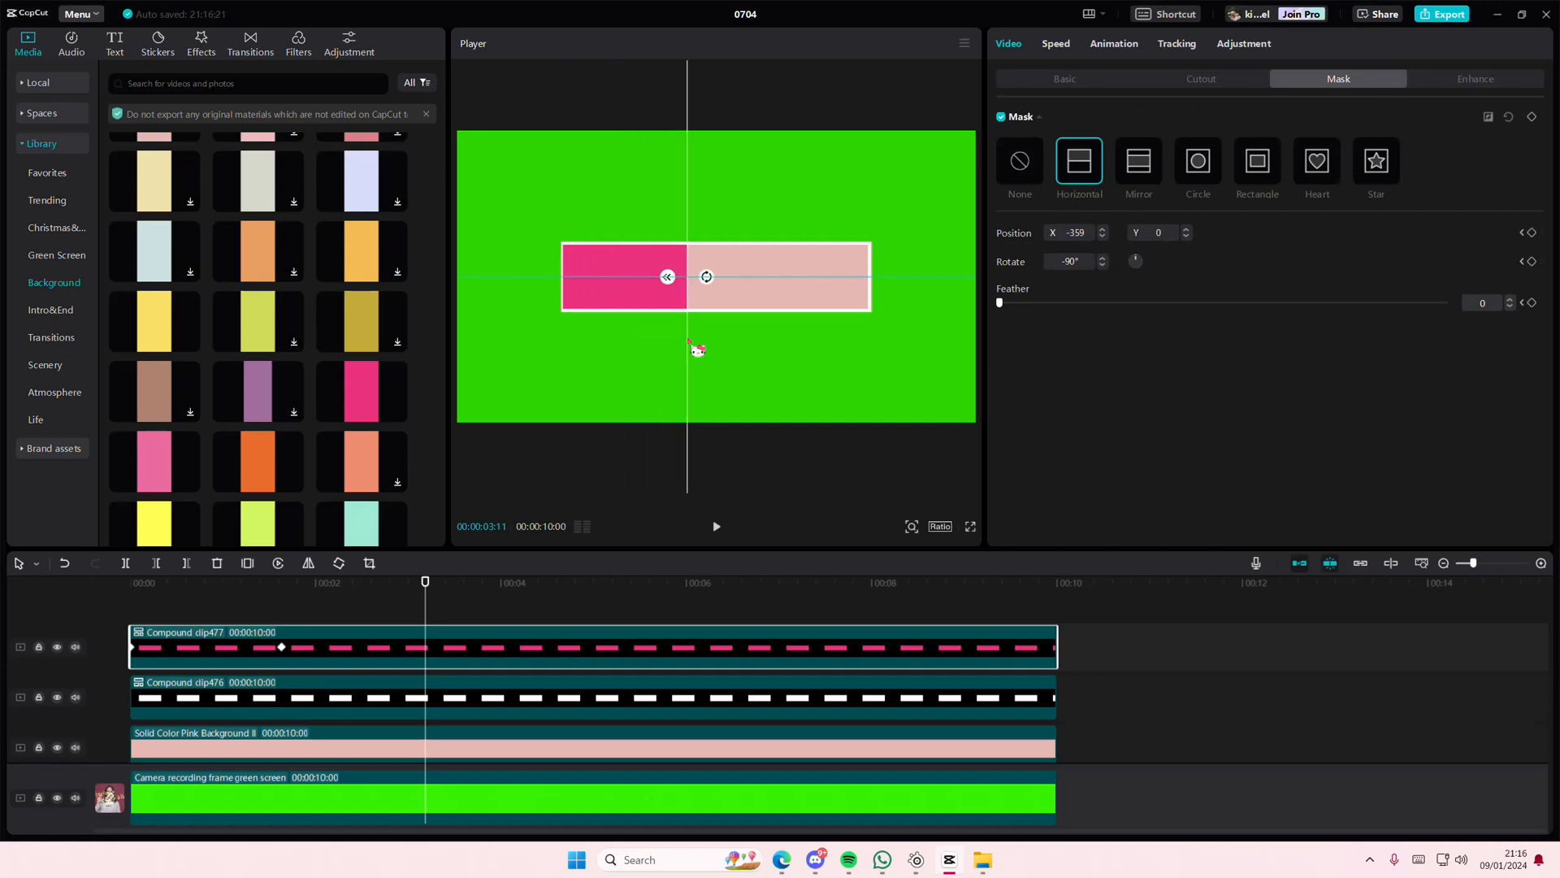
# Step: Continue the fill animation, moving the mask right to X 135 at 00:00:04:20, further at 00:00:05:43, and to X 440, Y -25 at 00:00:06:47
pyautogui.moveTo(430, 590); pyautogui.dragTo(532, 598)
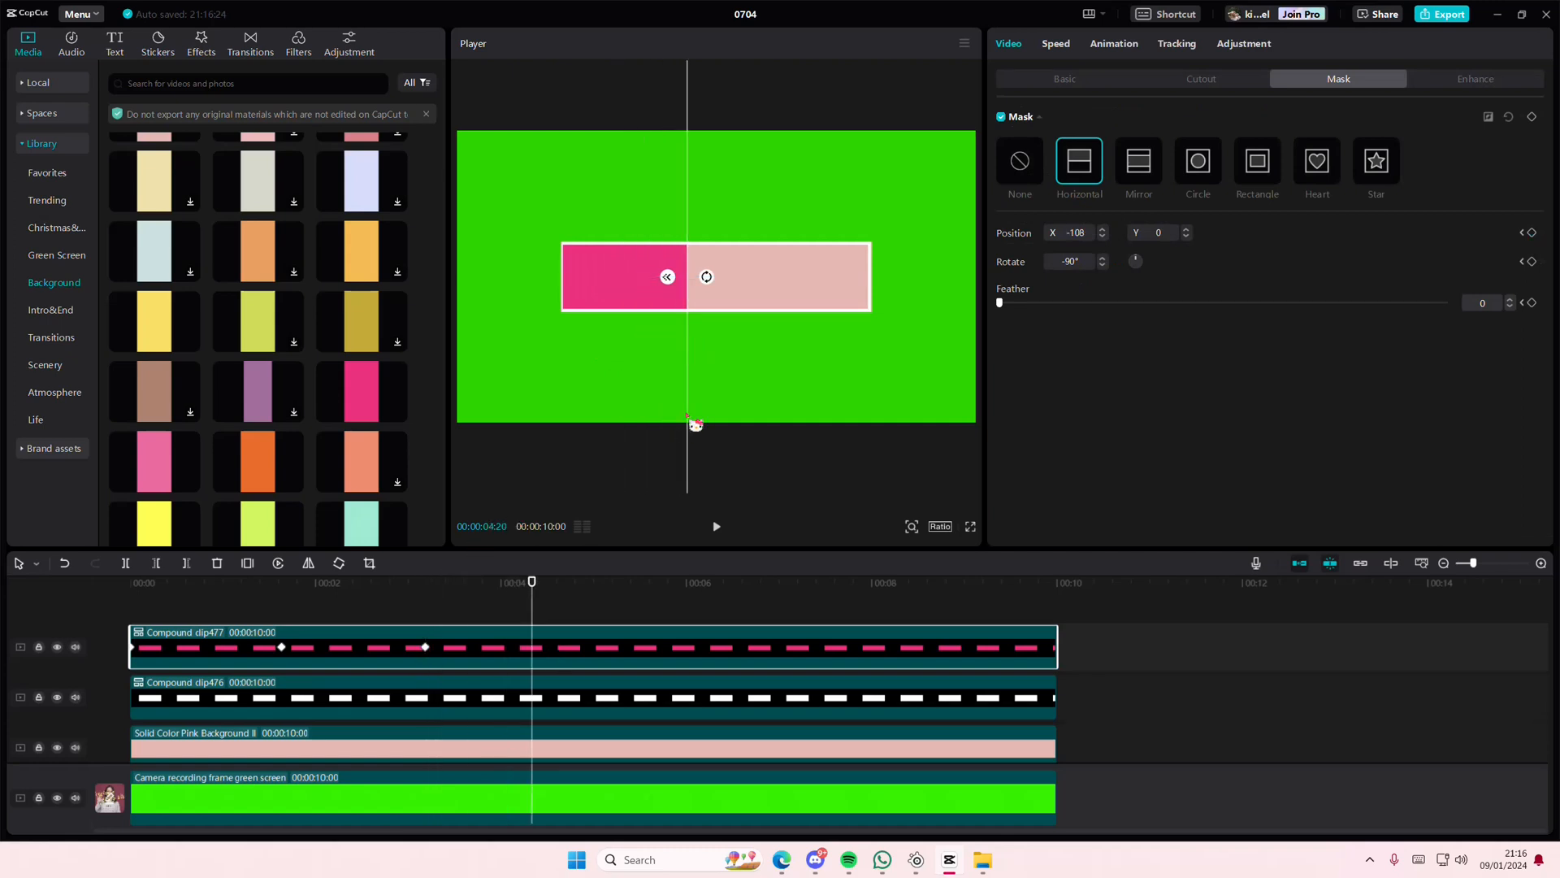
pyautogui.moveTo(697, 424); pyautogui.dragTo(759, 425)
pyautogui.moveTo(533, 610); pyautogui.dragTo(683, 599)
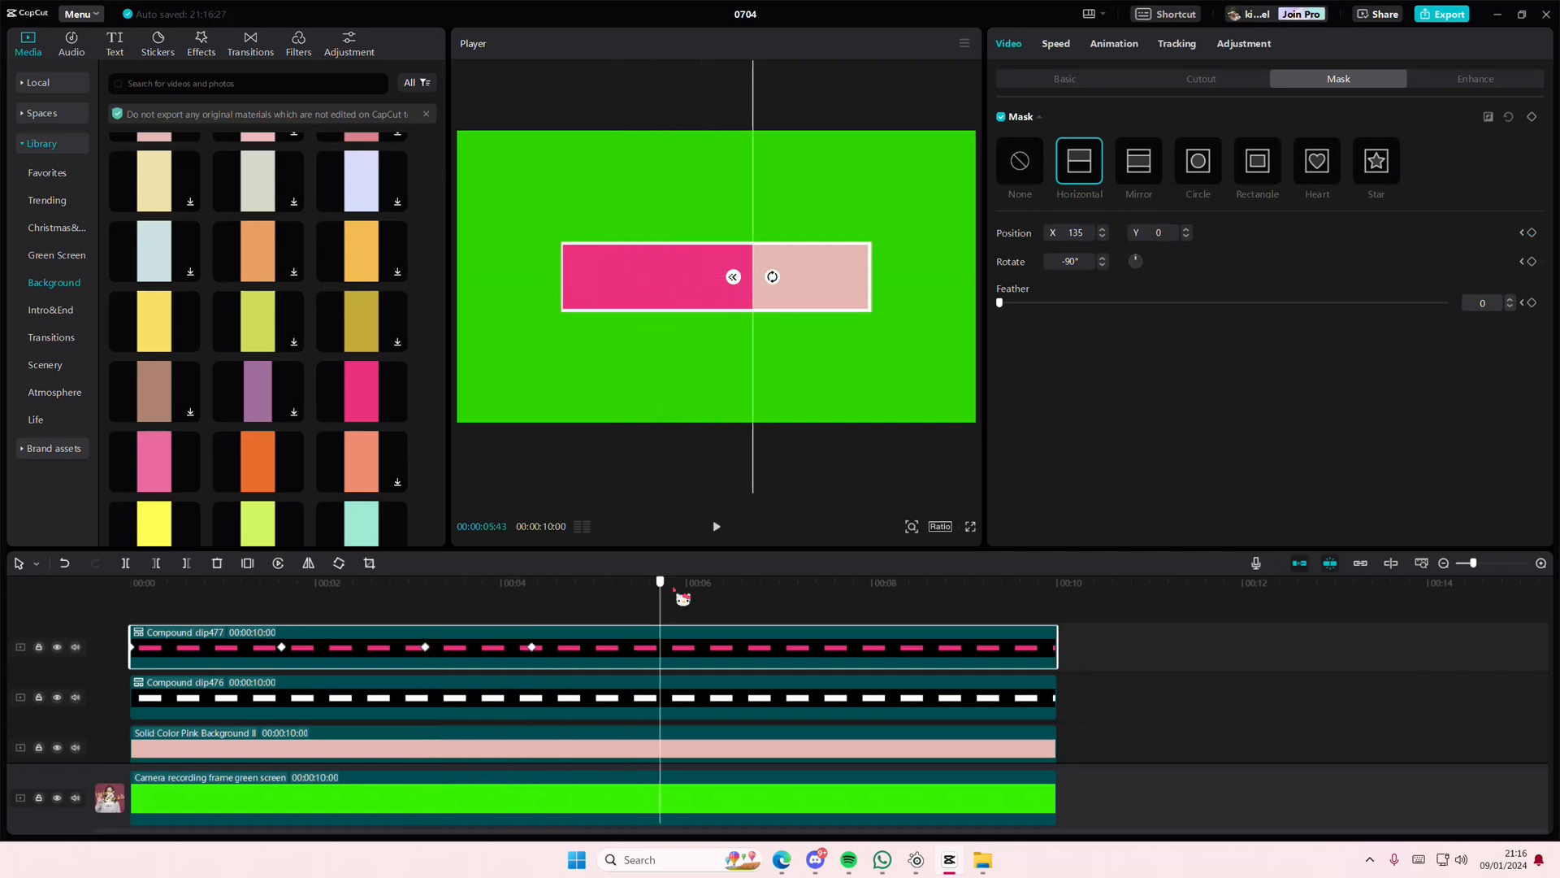
pyautogui.moveTo(757, 446); pyautogui.dragTo(804, 449)
pyautogui.moveTo(657, 598); pyautogui.dragTo(759, 606)
pyautogui.moveTo(800, 485); pyautogui.dragTo(832, 488)
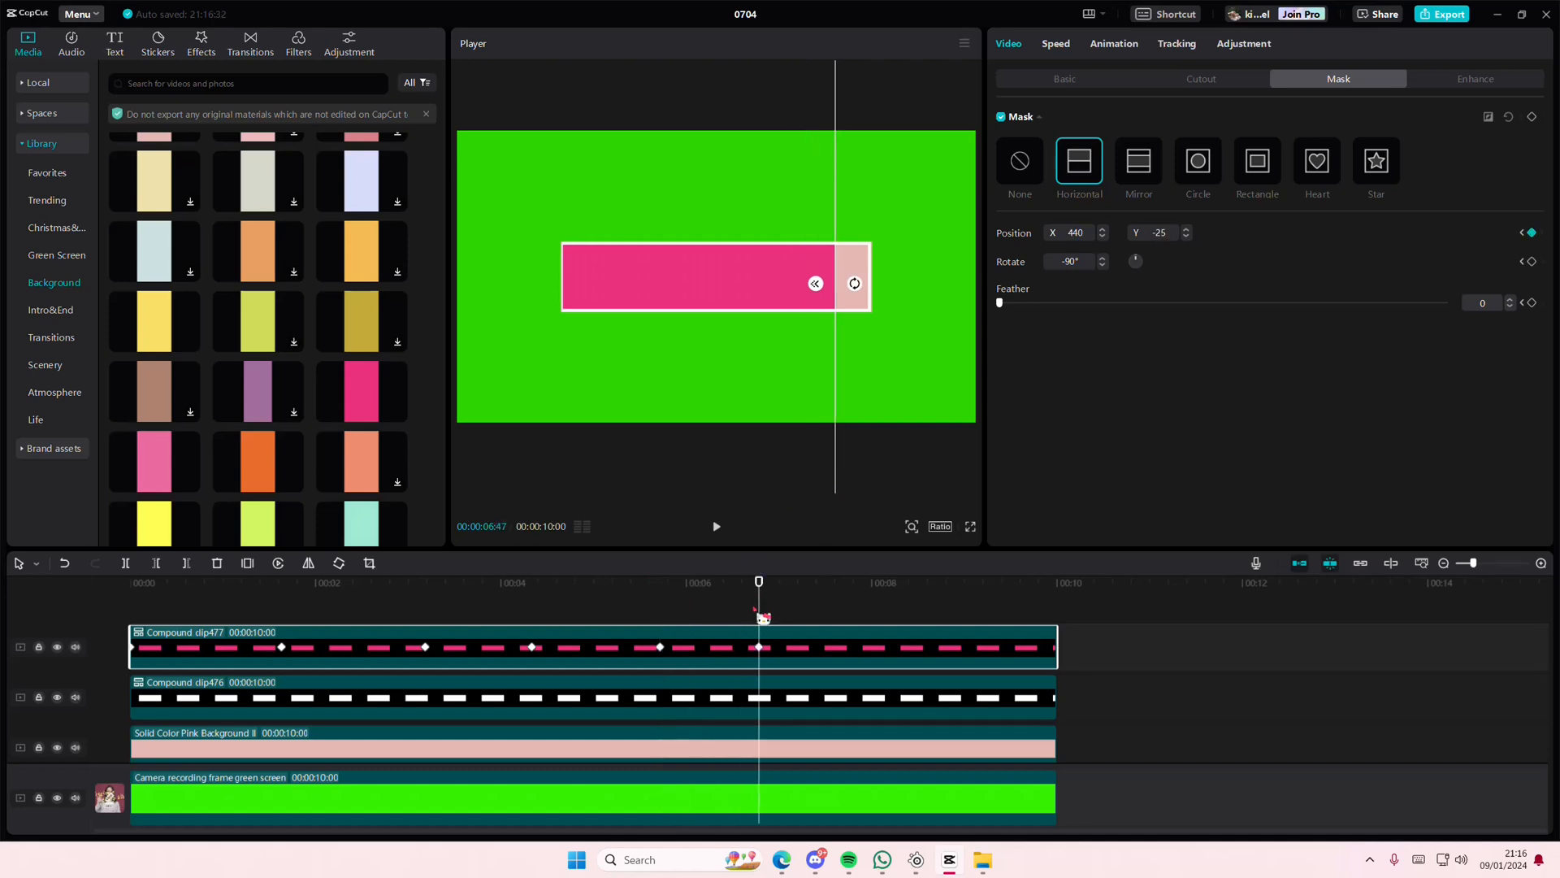
# Step: Complete the fill animation by moving the mask to X 566, Y -47 at 00:00:07:43, and preview it from near the start
pyautogui.moveTo(762, 617); pyautogui.dragTo(845, 617)
pyautogui.moveTo(839, 453); pyautogui.dragTo(876, 461)
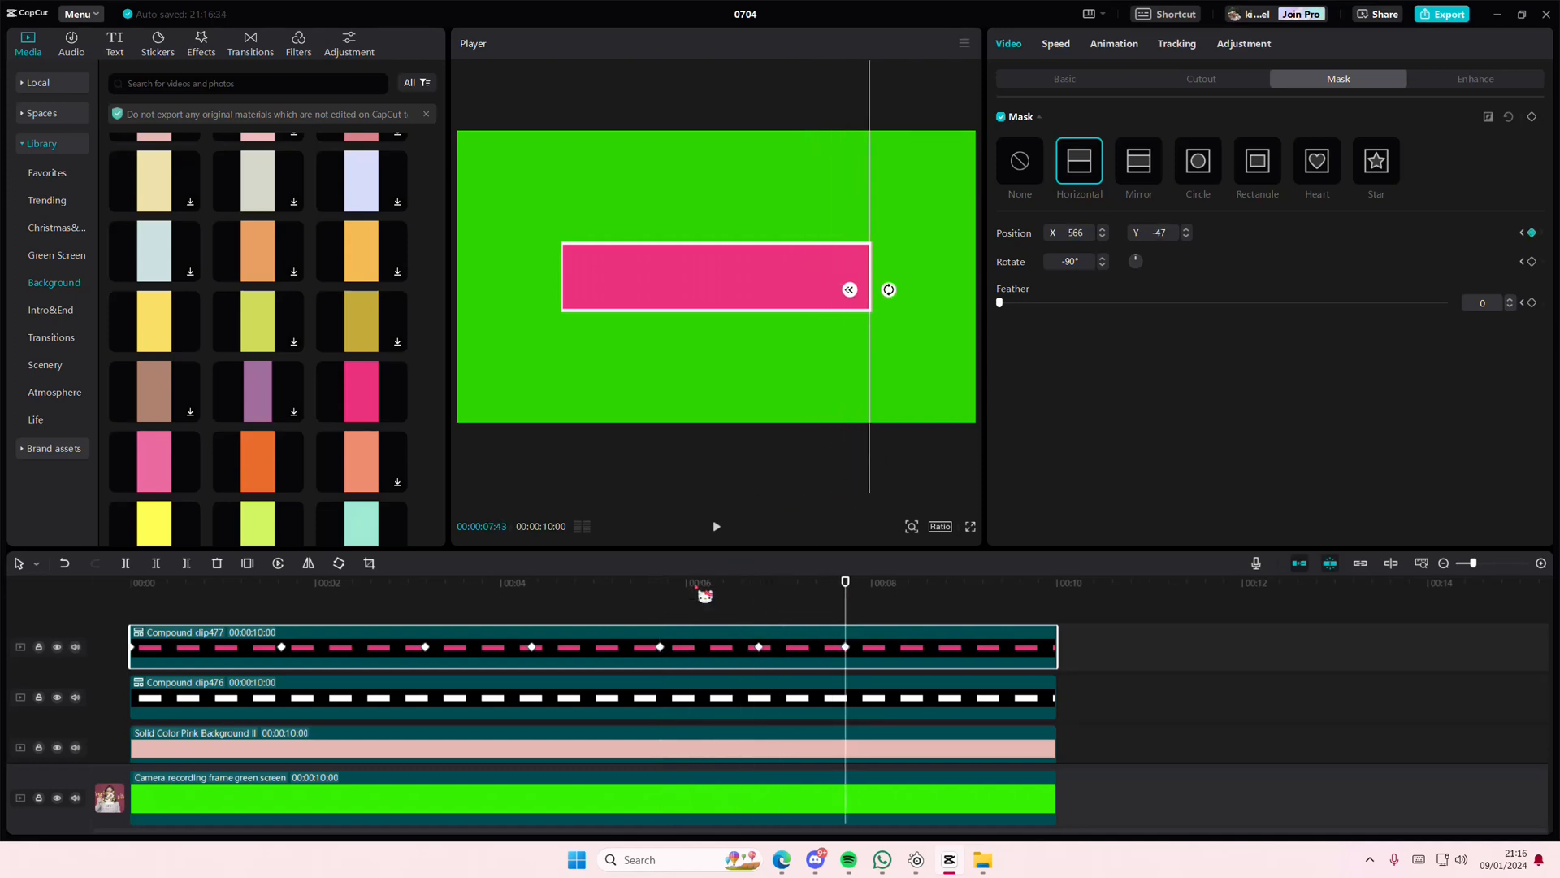
pyautogui.moveTo(739, 598); pyautogui.dragTo(98, 582)
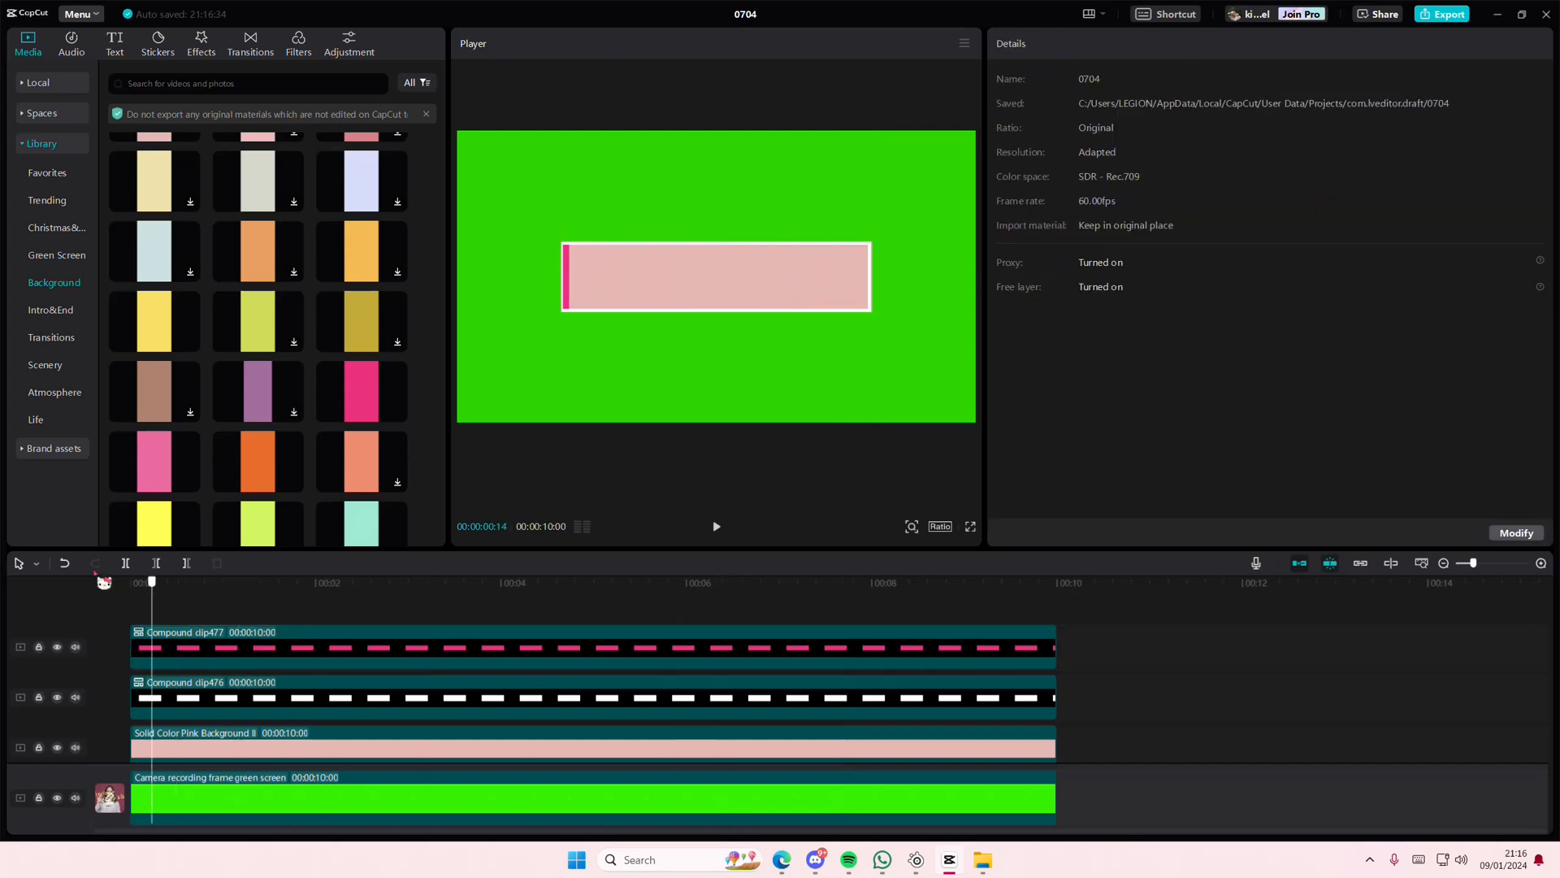
pyautogui.click(716, 530)
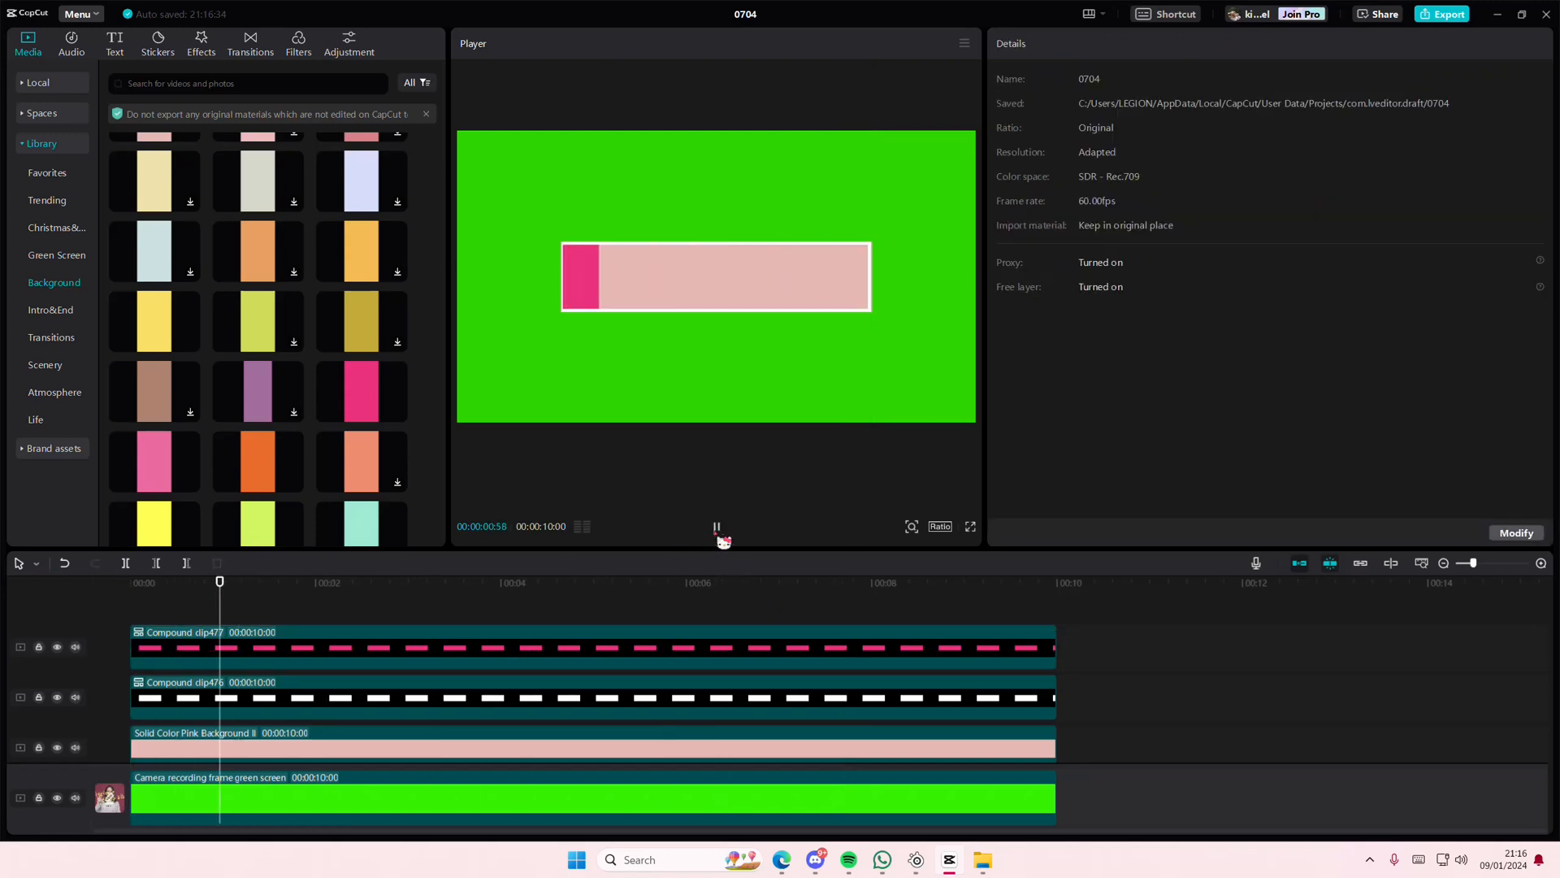
pyautogui.click(717, 528)
# Step: Insert freeze frames of the pink fill clip at its mask keyframes at 00:00:01:38, 00:00:06:11 and 00:00:10:20
pyautogui.click(426, 650)
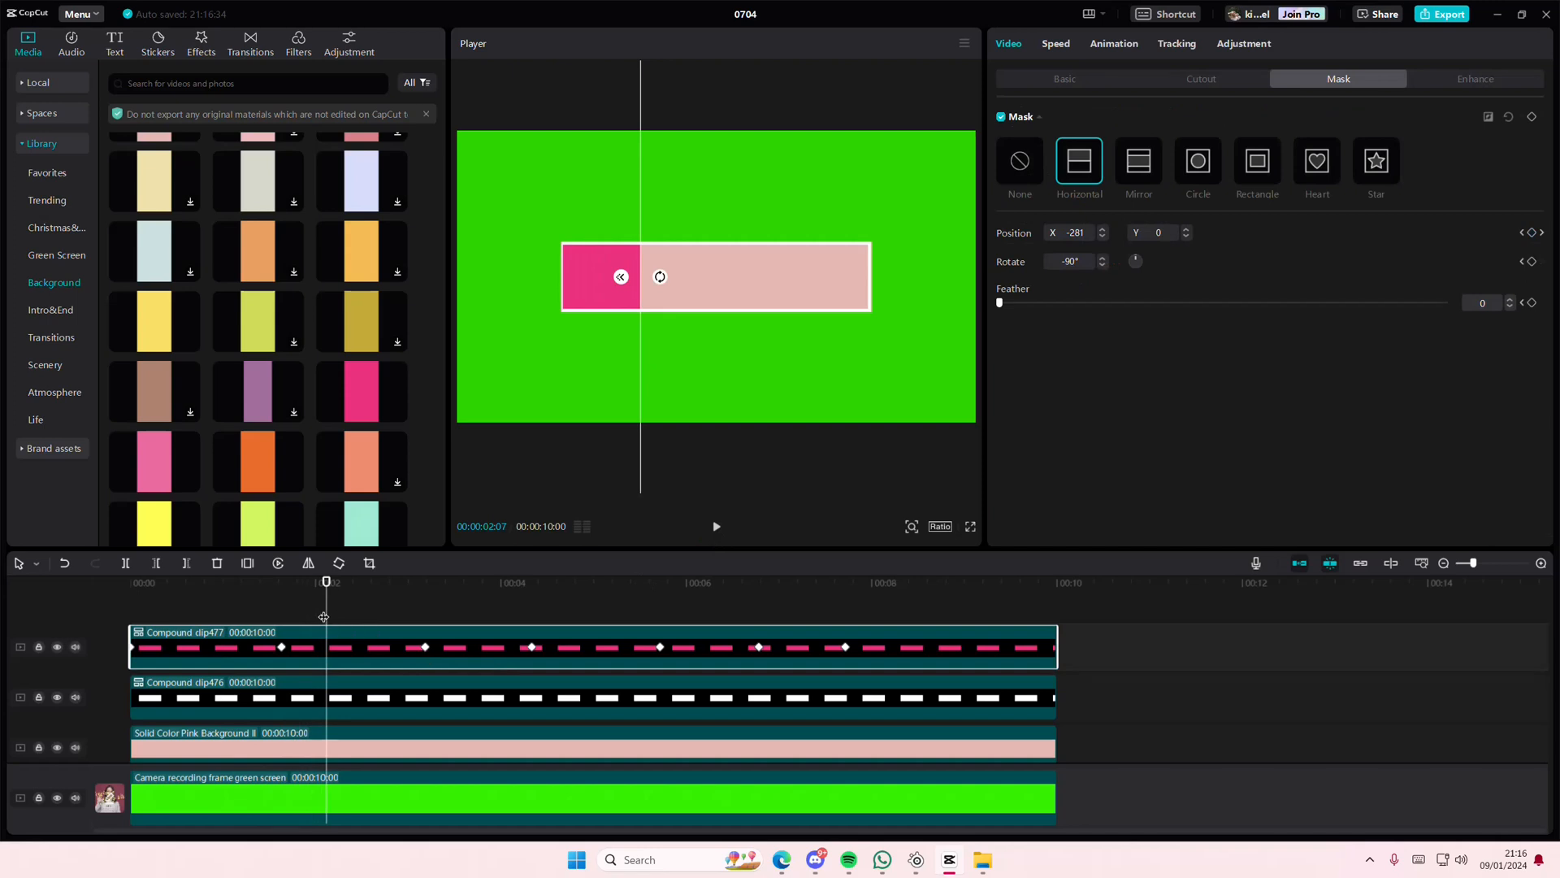
pyautogui.moveTo(327, 622); pyautogui.dragTo(281, 619)
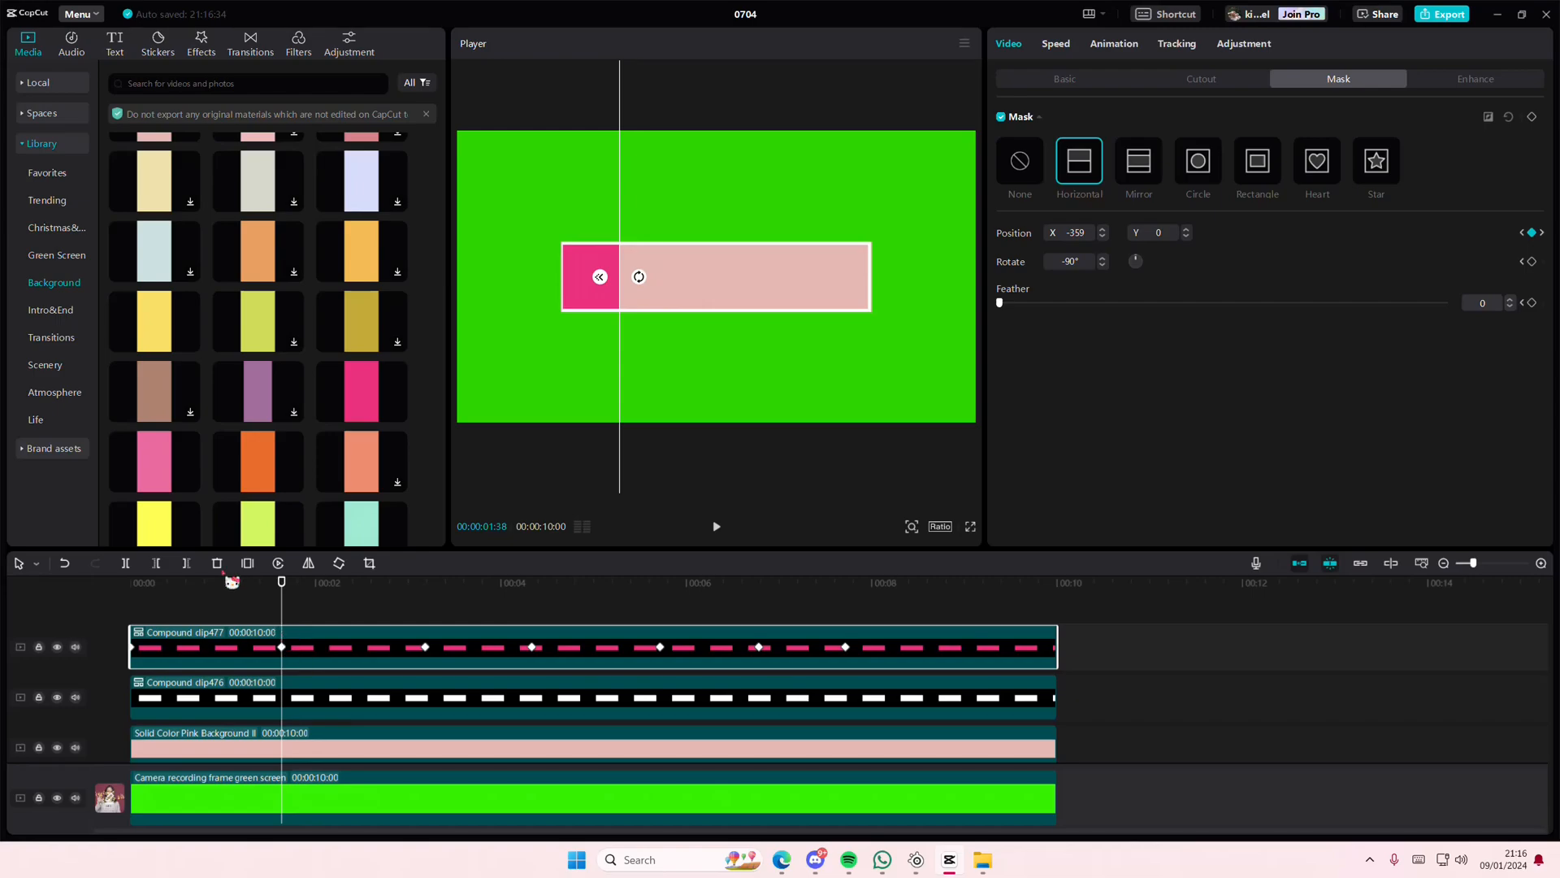
pyautogui.click(248, 563)
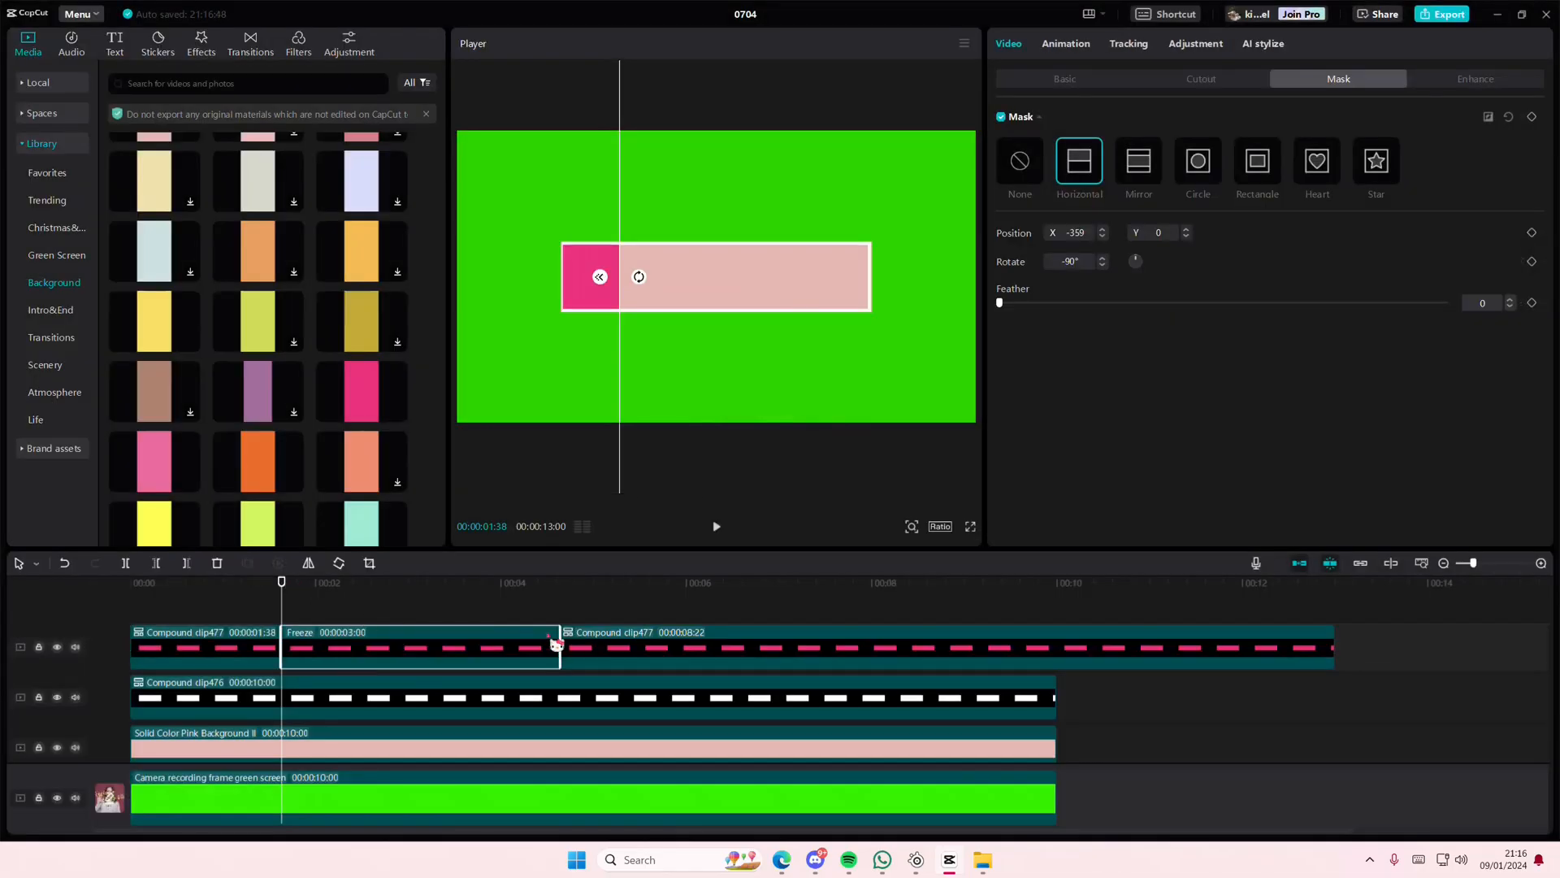
pyautogui.click(537, 610)
pyautogui.moveTo(537, 609); pyautogui.dragTo(707, 625)
pyautogui.click(663, 657)
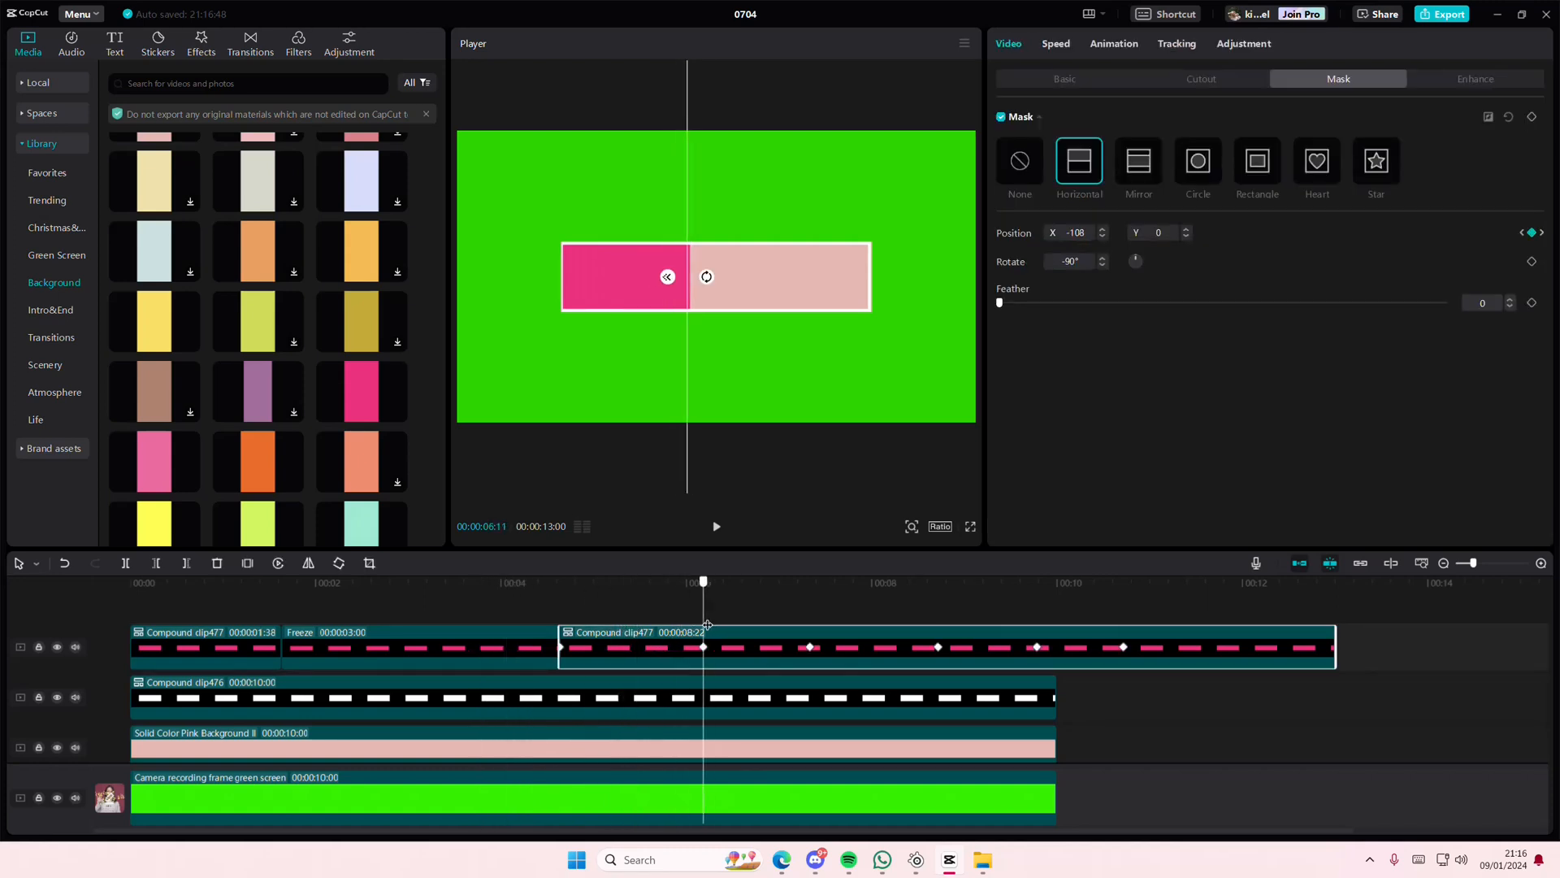
pyautogui.click(249, 567)
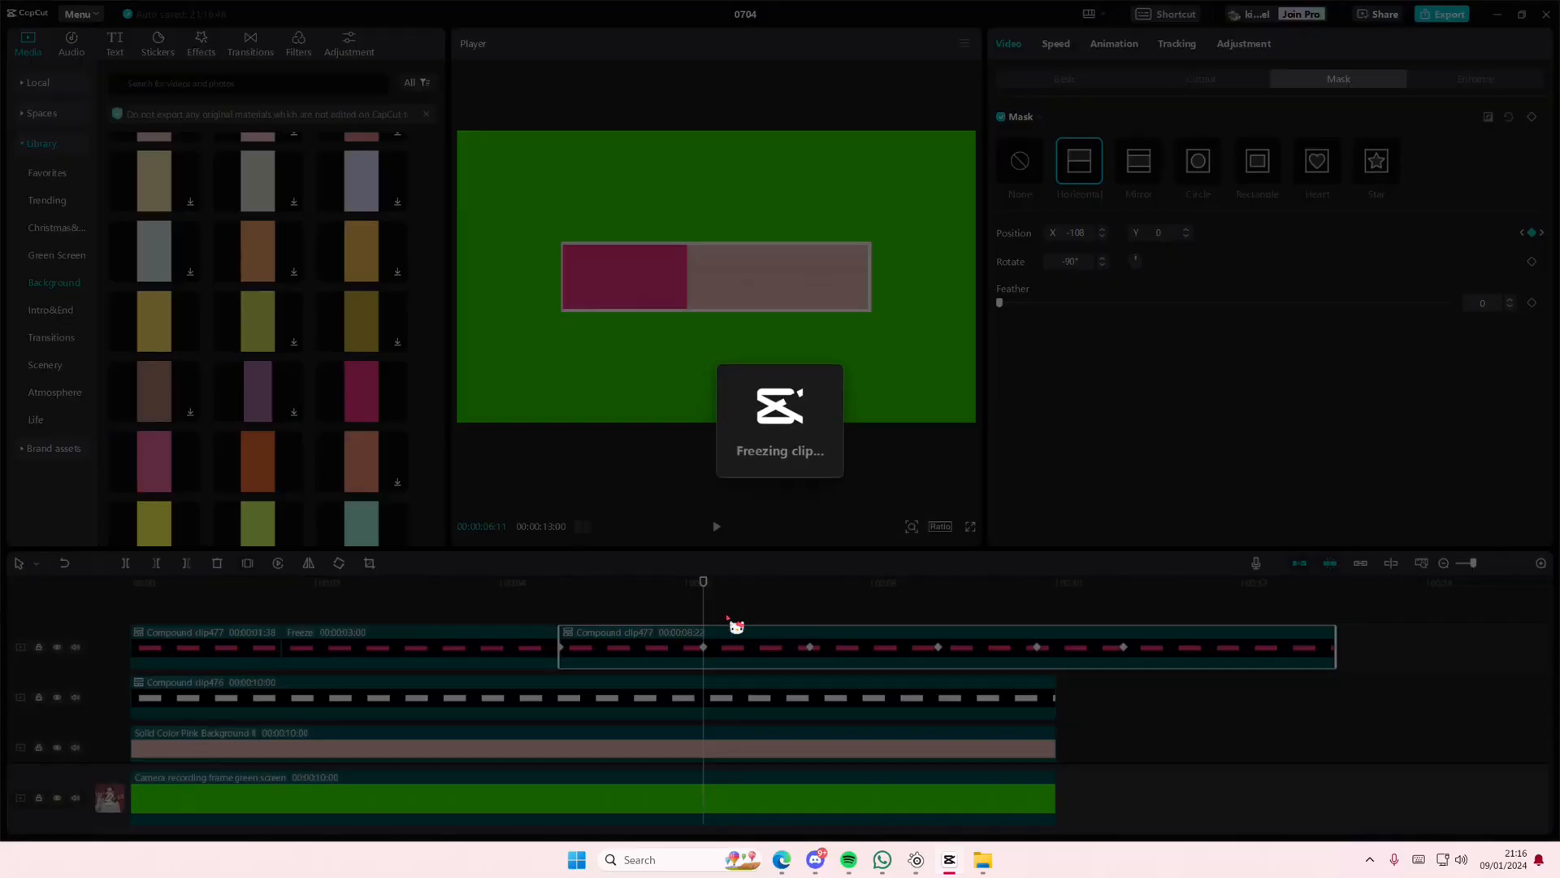
pyautogui.moveTo(707, 611); pyautogui.dragTo(1091, 621)
pyautogui.click(1118, 660)
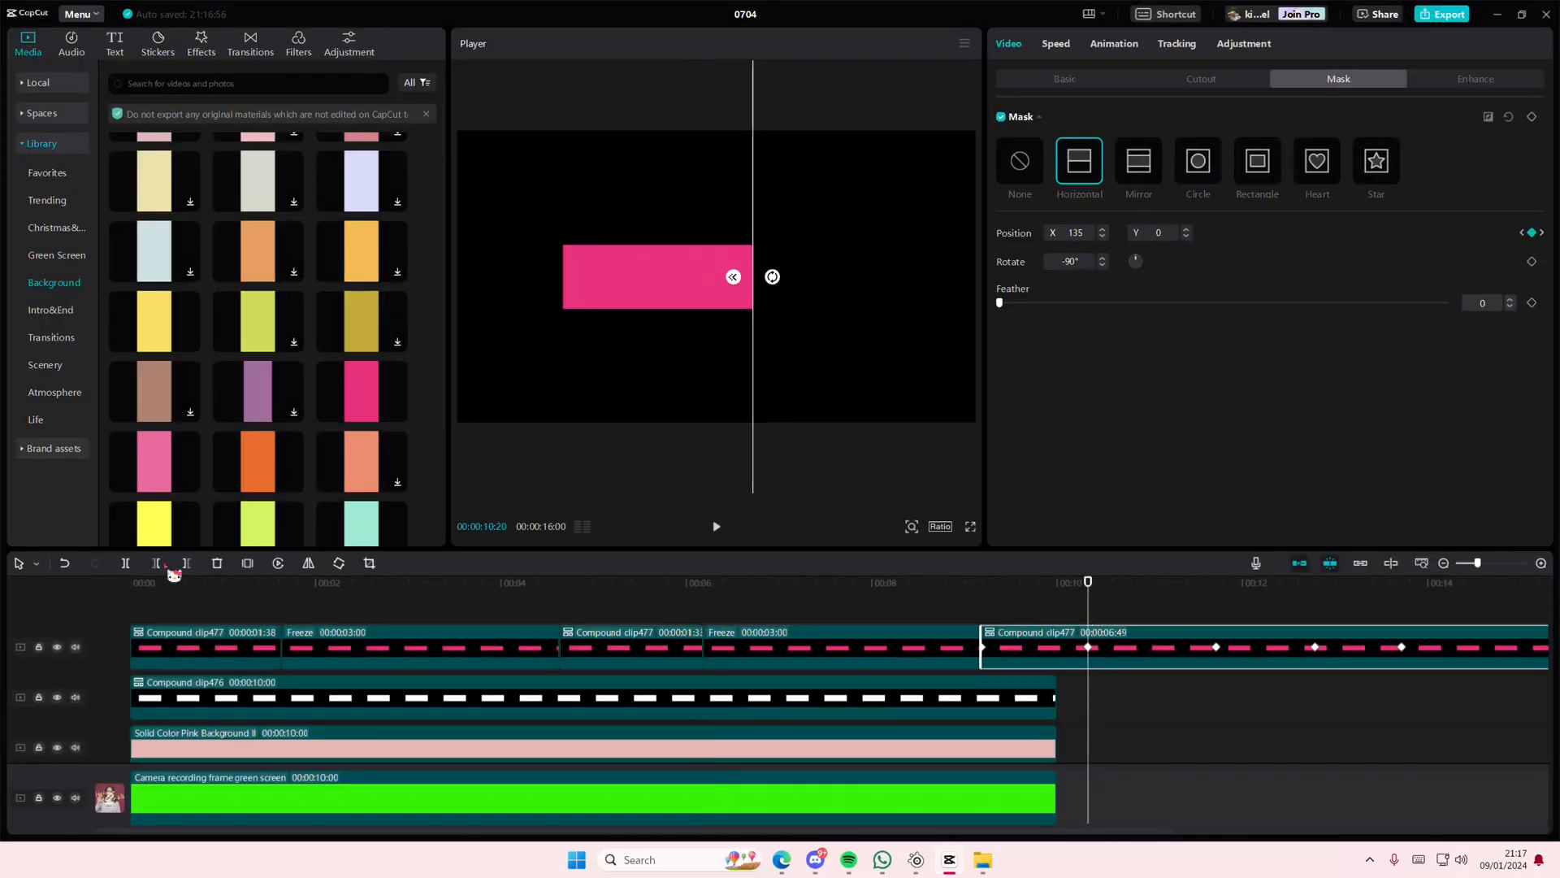
pyautogui.click(248, 563)
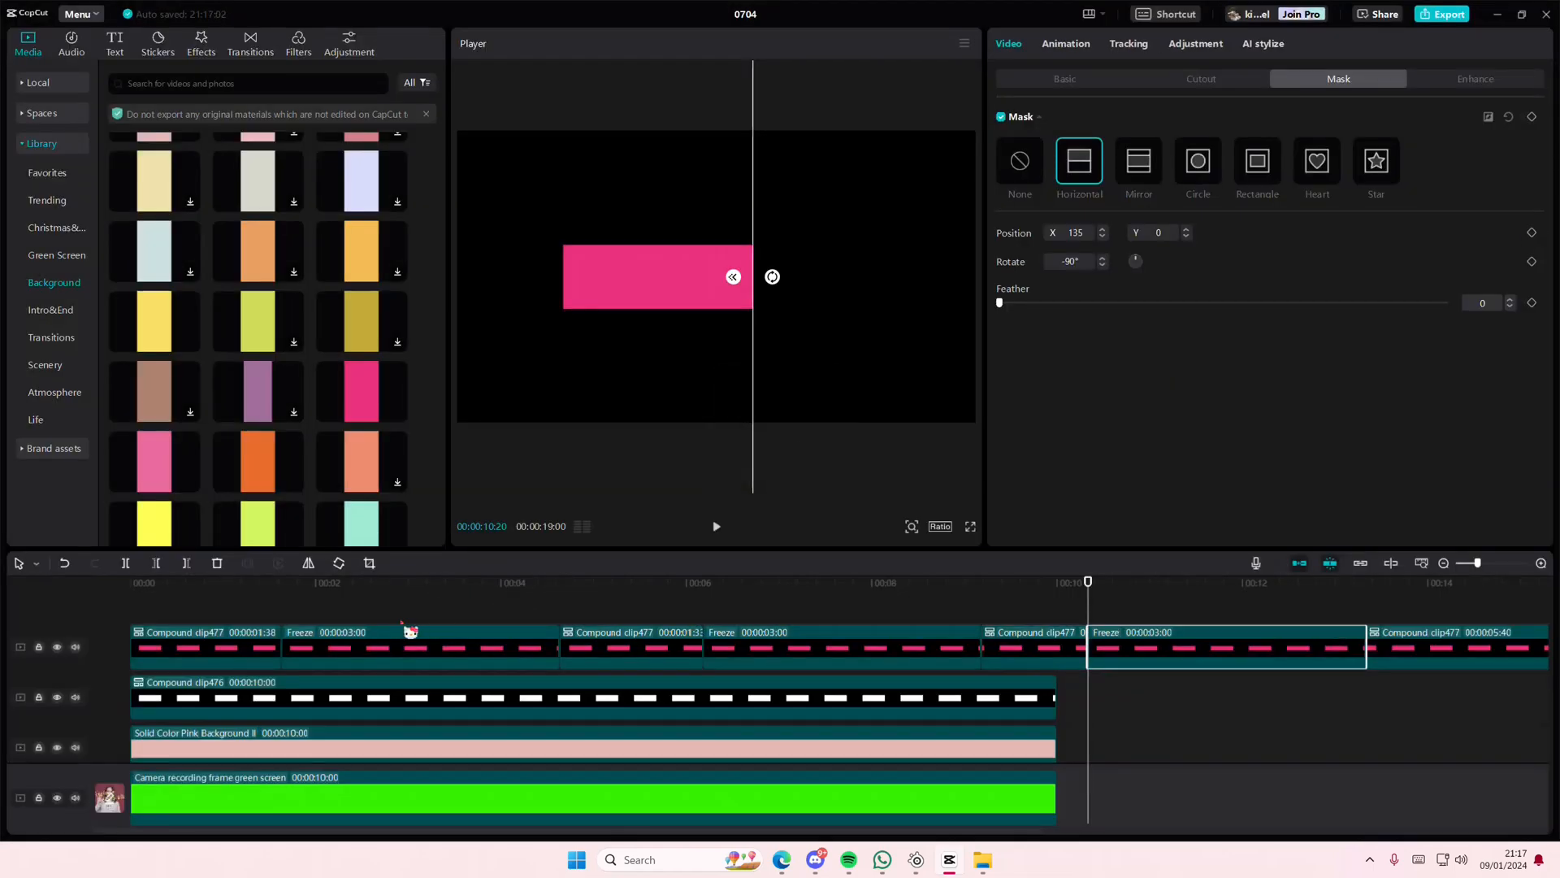
# Step: Delete the animated segment before the first freeze clip and shorten that freeze to 00:00:00:57, starting about one second in
pyautogui.moveTo(400, 622); pyautogui.dragTo(236, 620)
pyautogui.click(236, 636)
pyautogui.press('Delete')
pyautogui.moveTo(337, 641); pyautogui.dragTo(109, 603)
pyautogui.moveTo(241, 646)
pyautogui.mouseDown()
pyautogui.moveTo(380, 650)
pyautogui.moveTo(261, 648)
pyautogui.mouseUp()
pyautogui.moveTo(663, 658); pyautogui.dragTo(605, 660)
# Step: Move the second freeze clip directly after the first and delete the animated segment that preceded it
pyautogui.moveTo(815, 649); pyautogui.dragTo(313, 648)
pyautogui.click(601, 642)
pyautogui.press('Delete')
pyautogui.click(315, 619)
pyautogui.press('space')
# Step: Trim the second freeze clip to 00:00:00:59 and preview the stepped fill
pyautogui.click(516, 604)
pyautogui.click(481, 641)
pyautogui.moveTo(573, 653); pyautogui.dragTo(554, 705)
pyautogui.moveTo(562, 648); pyautogui.dragTo(404, 648)
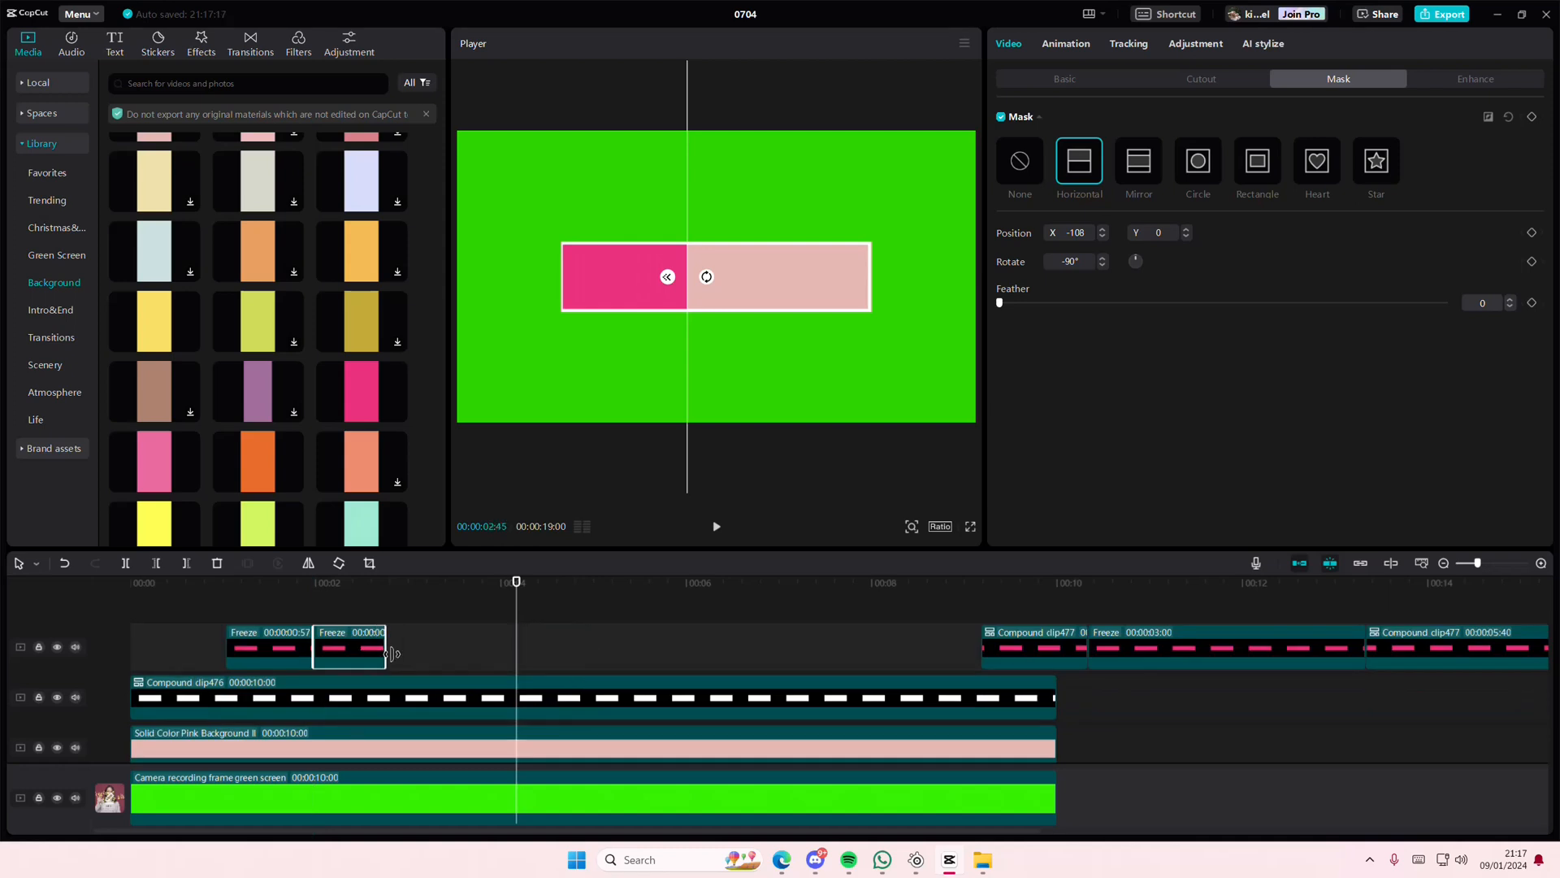
pyautogui.click(238, 601)
pyautogui.click(191, 608)
pyautogui.press('space')
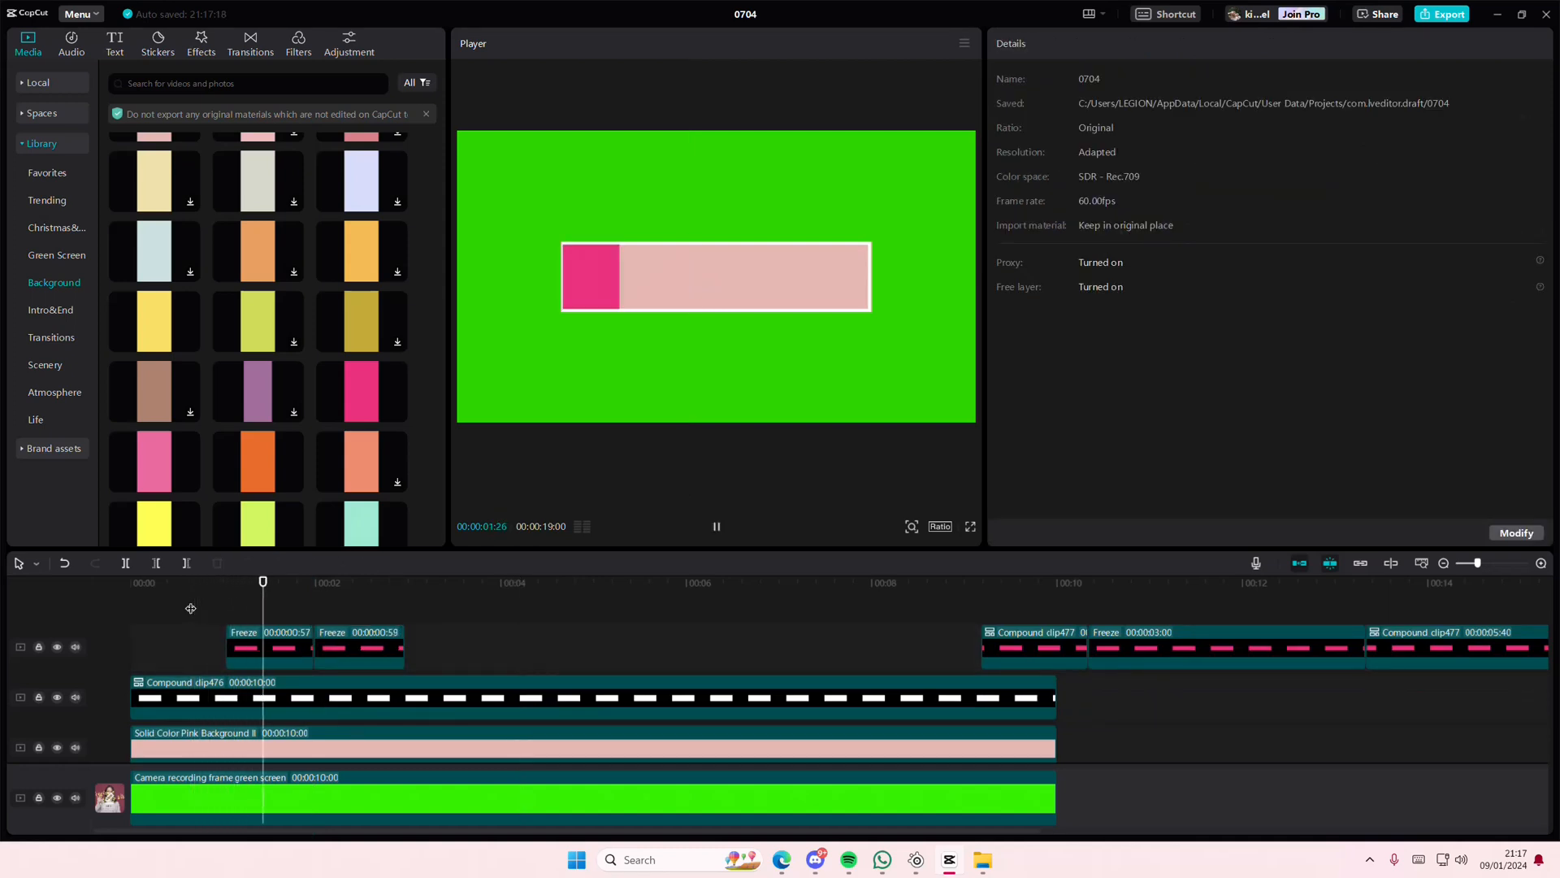
# Step: Replace the third animated segment with the shortened third freeze clip, and attach the remaining animated clip directly behind it
pyautogui.click(1028, 648)
pyautogui.moveTo(1028, 649); pyautogui.dragTo(474, 650)
pyautogui.scroll(2, 1130, 653)
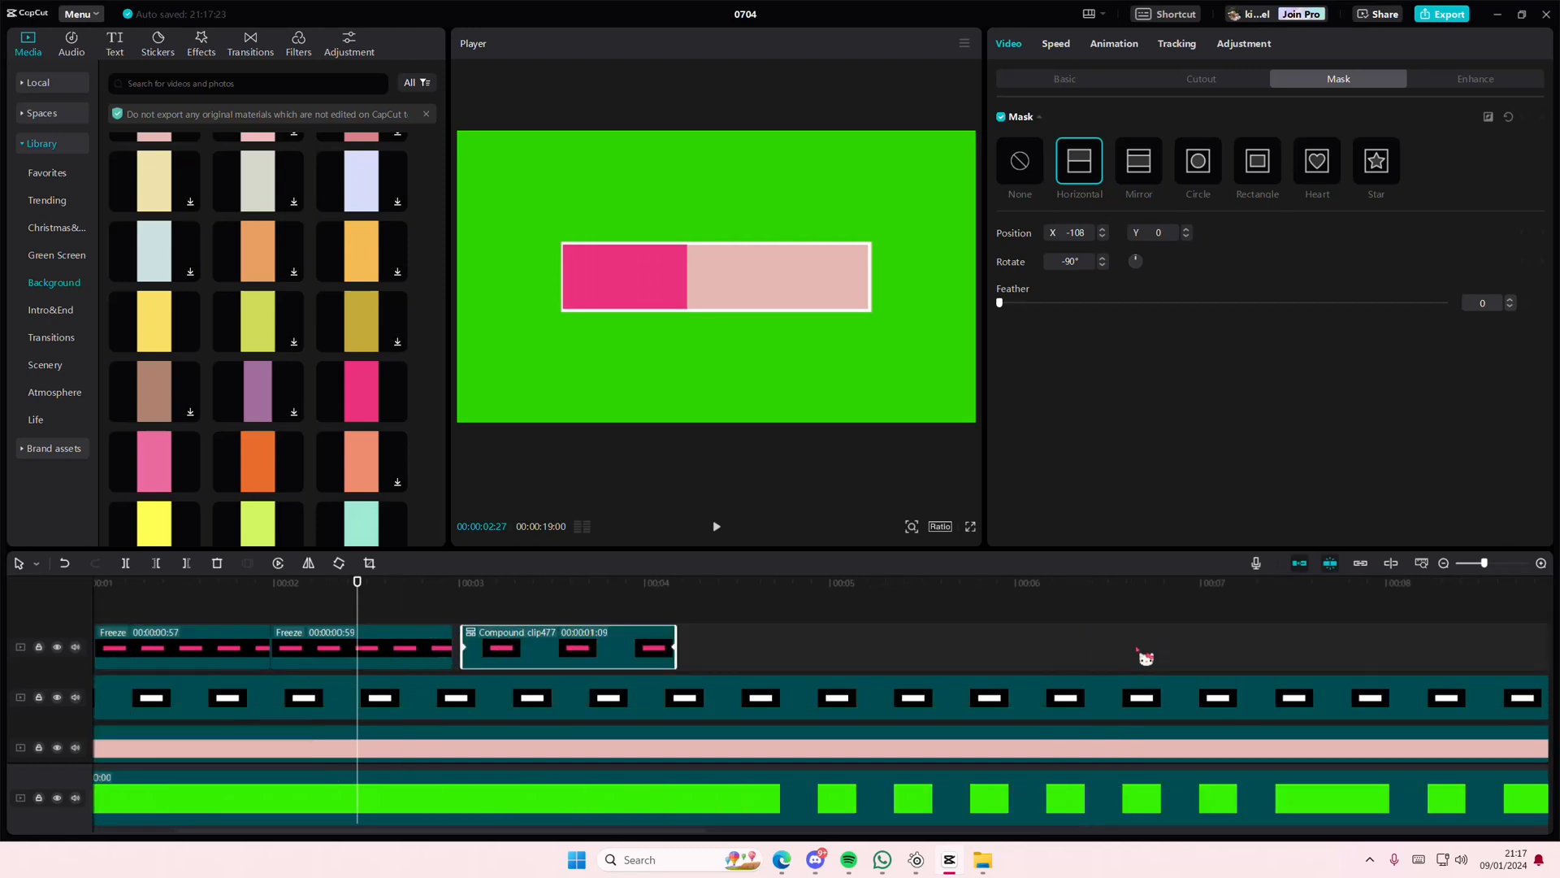
pyautogui.click(1444, 563)
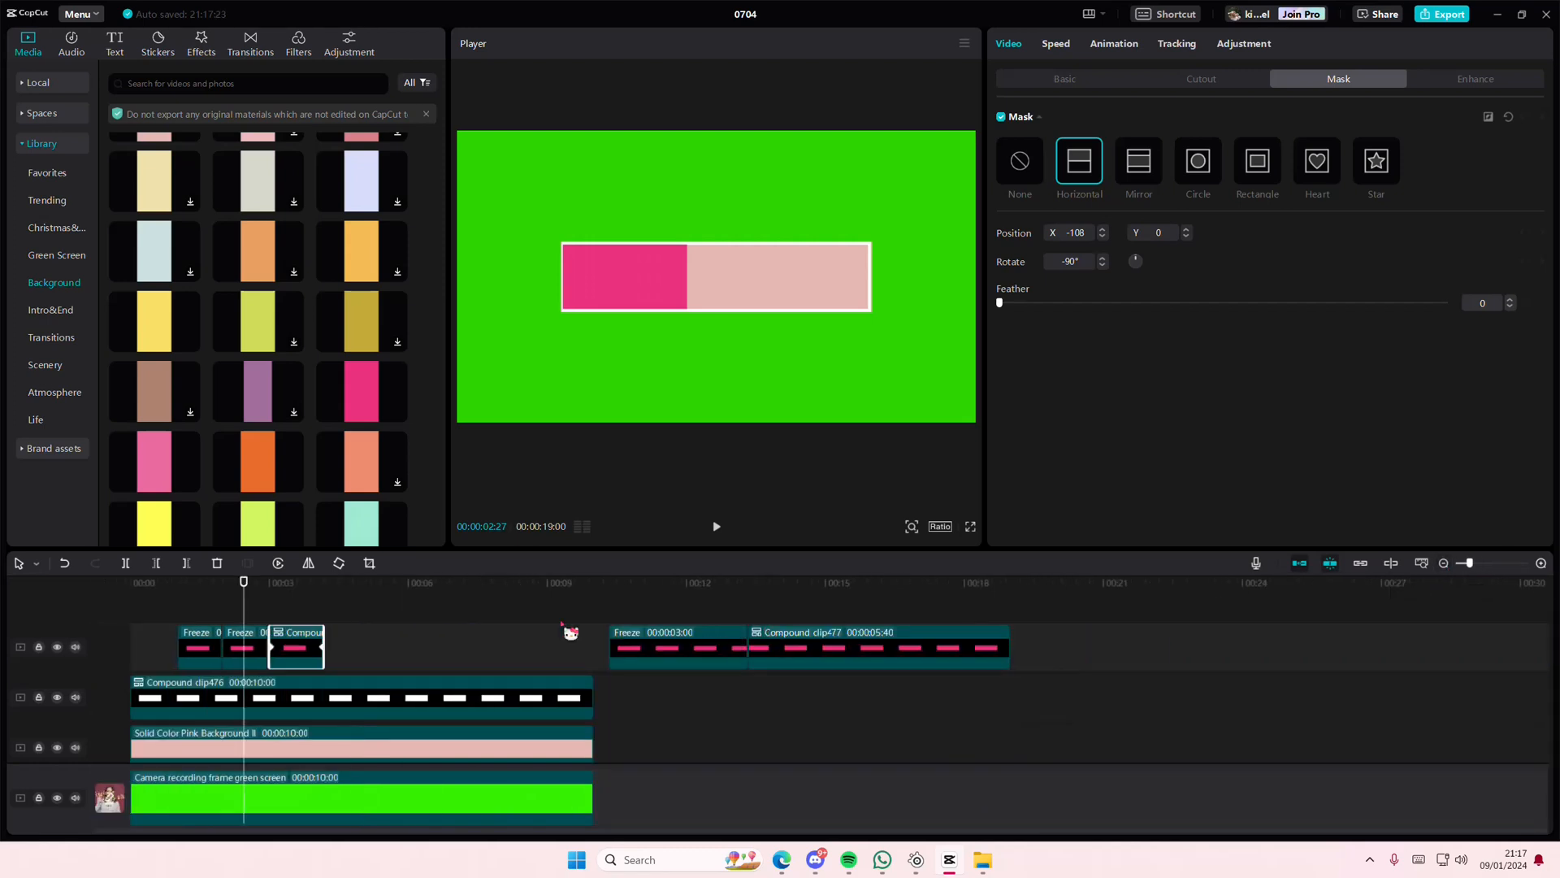
pyautogui.moveTo(724, 660); pyautogui.dragTo(310, 654)
pyautogui.moveTo(848, 650); pyautogui.dragTo(402, 658)
# Step: Freeze the remaining animated fill clip at its mask keyframe at 00:00:05:08
pyautogui.click(373, 617)
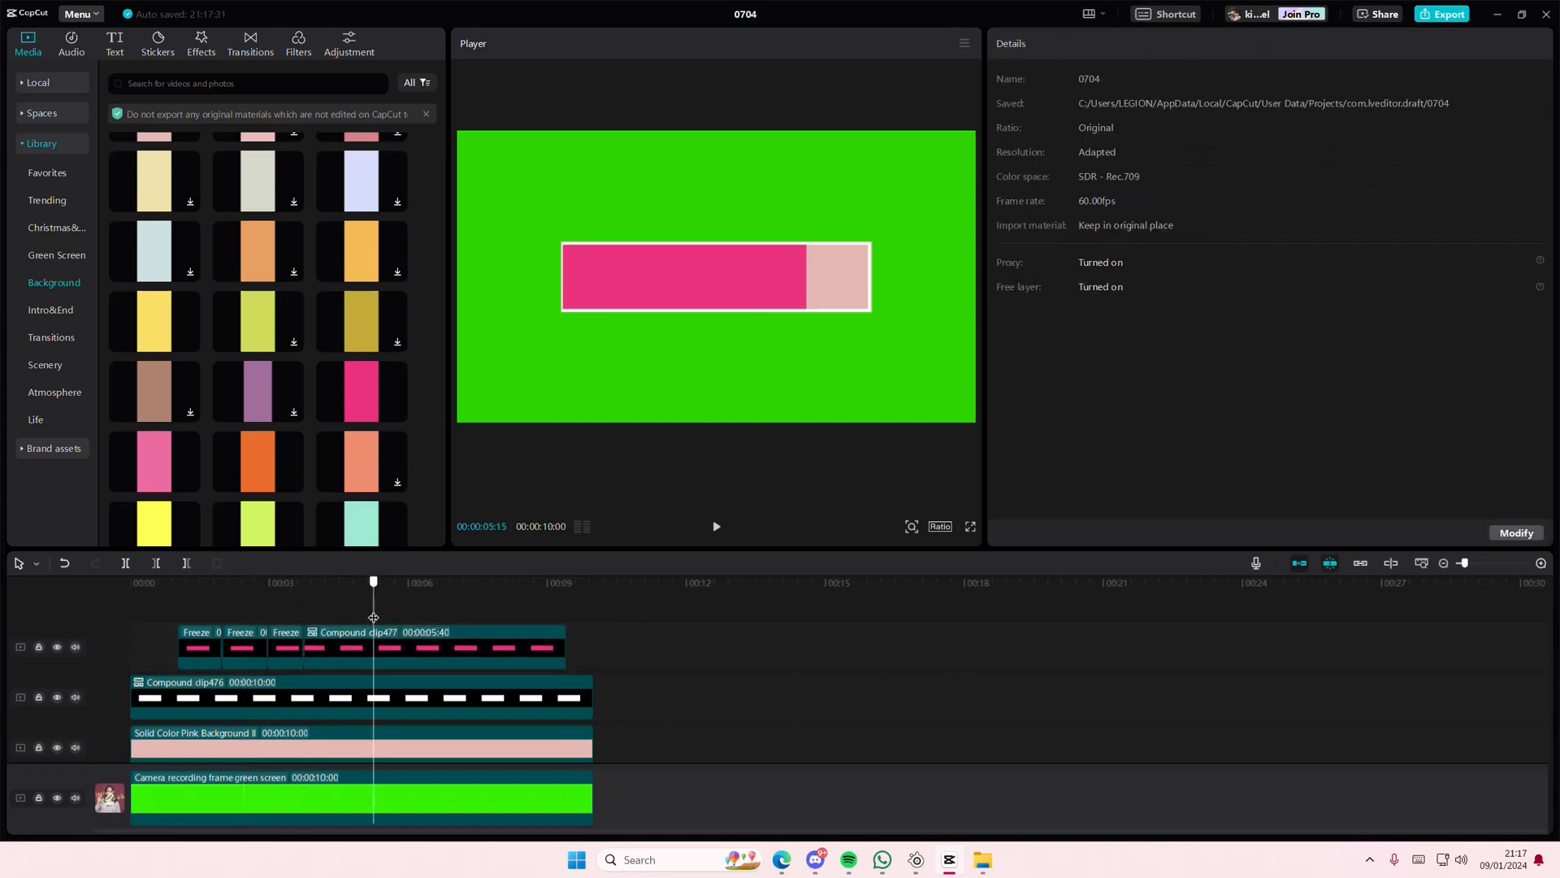
pyautogui.click(390, 658)
pyautogui.click(277, 609)
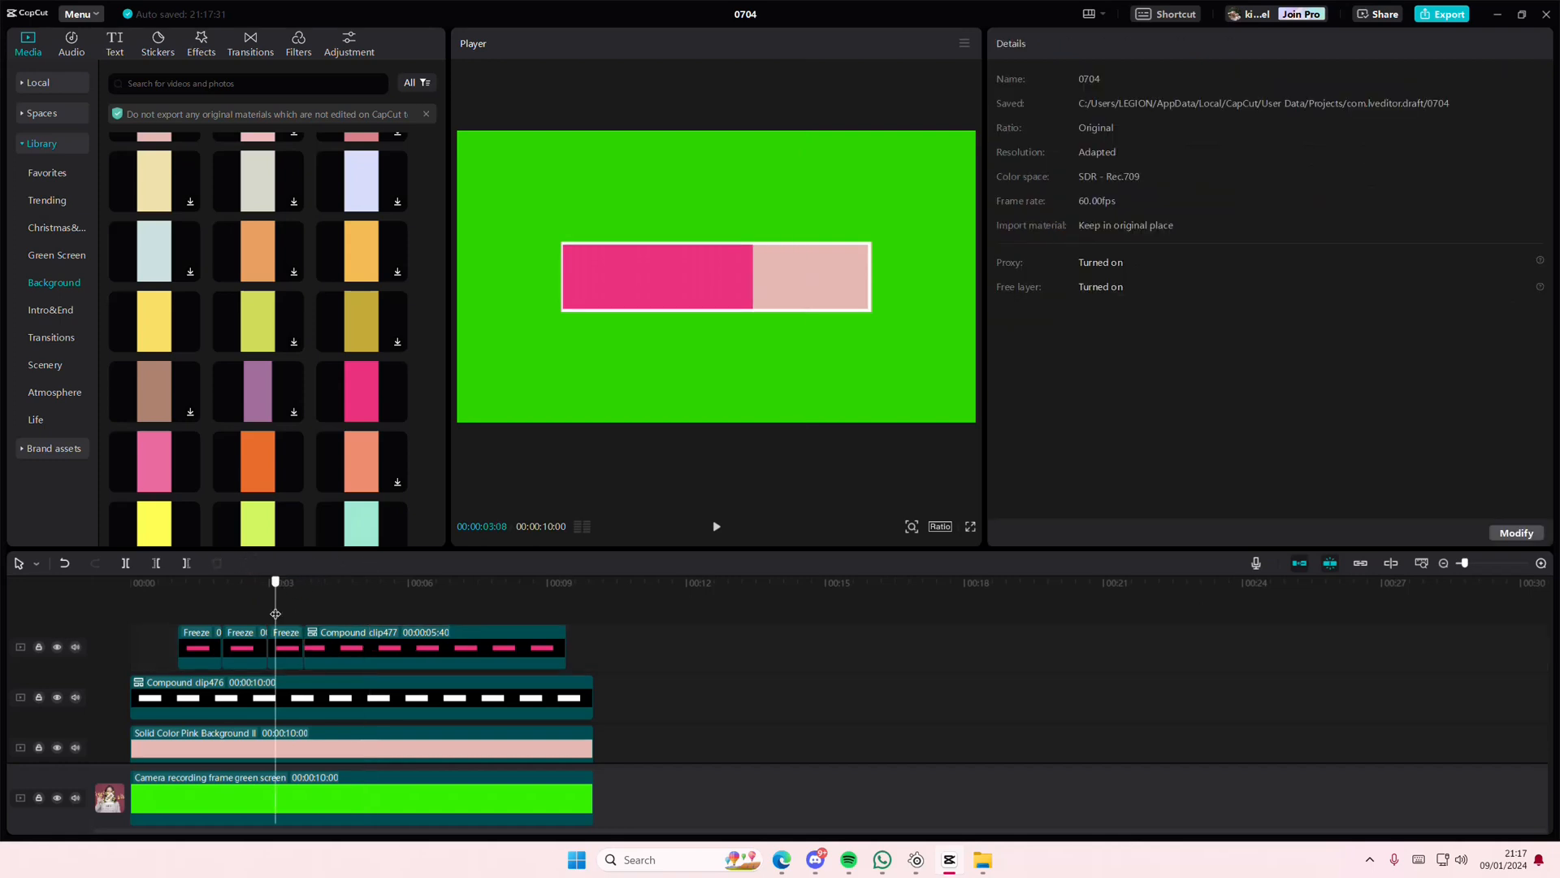
pyautogui.moveTo(276, 613); pyautogui.dragTo(381, 628)
pyautogui.click(390, 659)
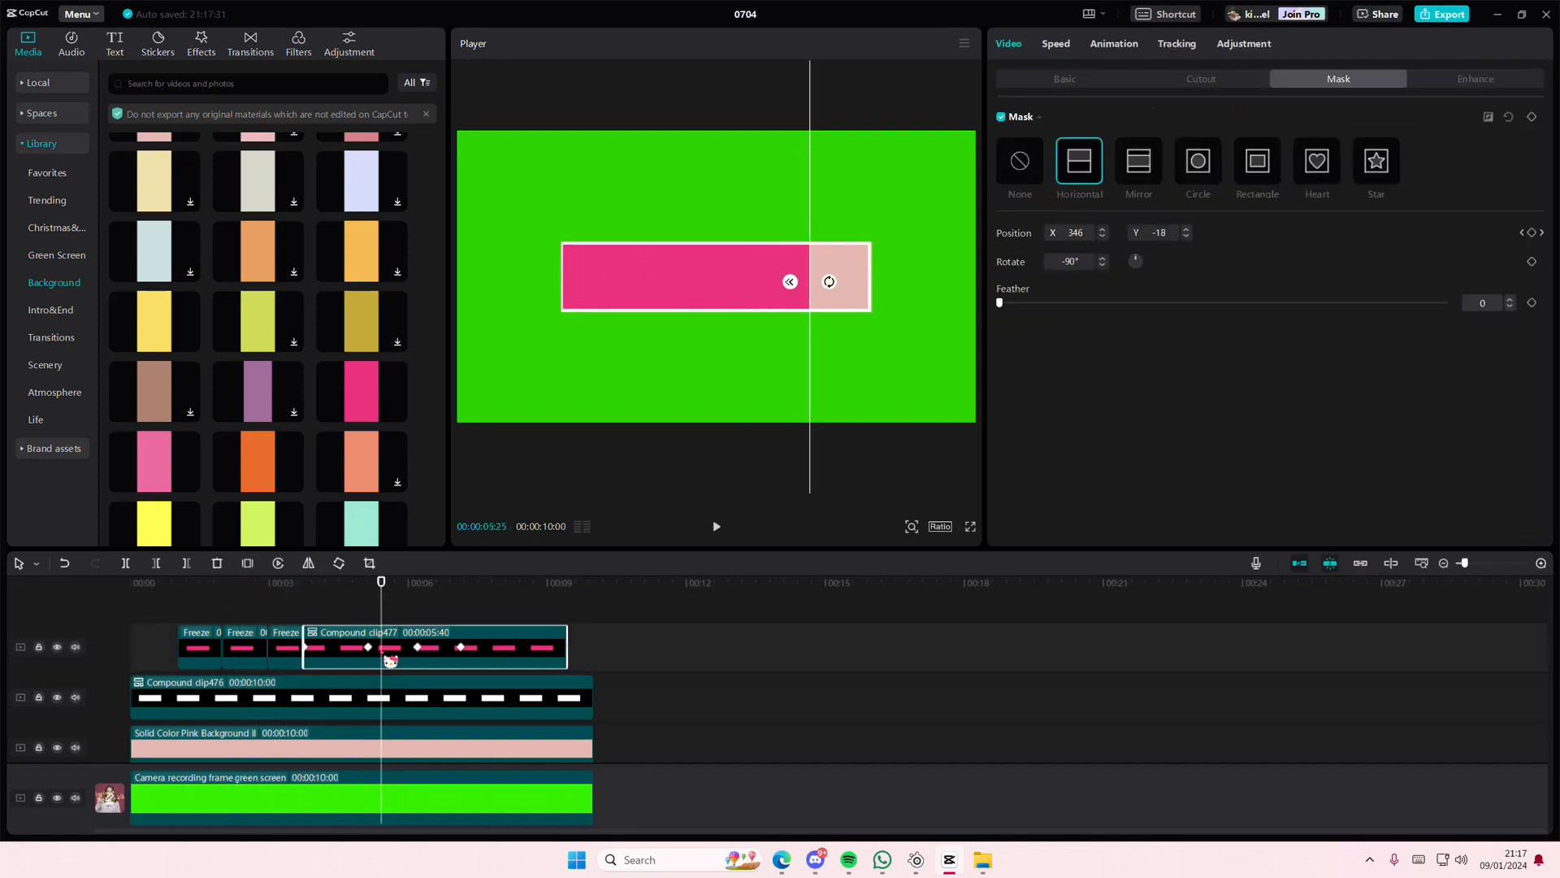
pyautogui.press('Left')
pyautogui.press('Left')
pyautogui.press('Left')
pyautogui.press('Left')
pyautogui.press('Left')
pyautogui.press('Left')
pyautogui.press('Left')
pyautogui.press('Left')
pyautogui.press('Left')
pyautogui.press('Left')
pyautogui.press('Left')
pyautogui.press('Left')
pyautogui.press('Left')
pyautogui.press('Left')
pyautogui.press('Left')
pyautogui.press('Left')
pyautogui.press('Left')
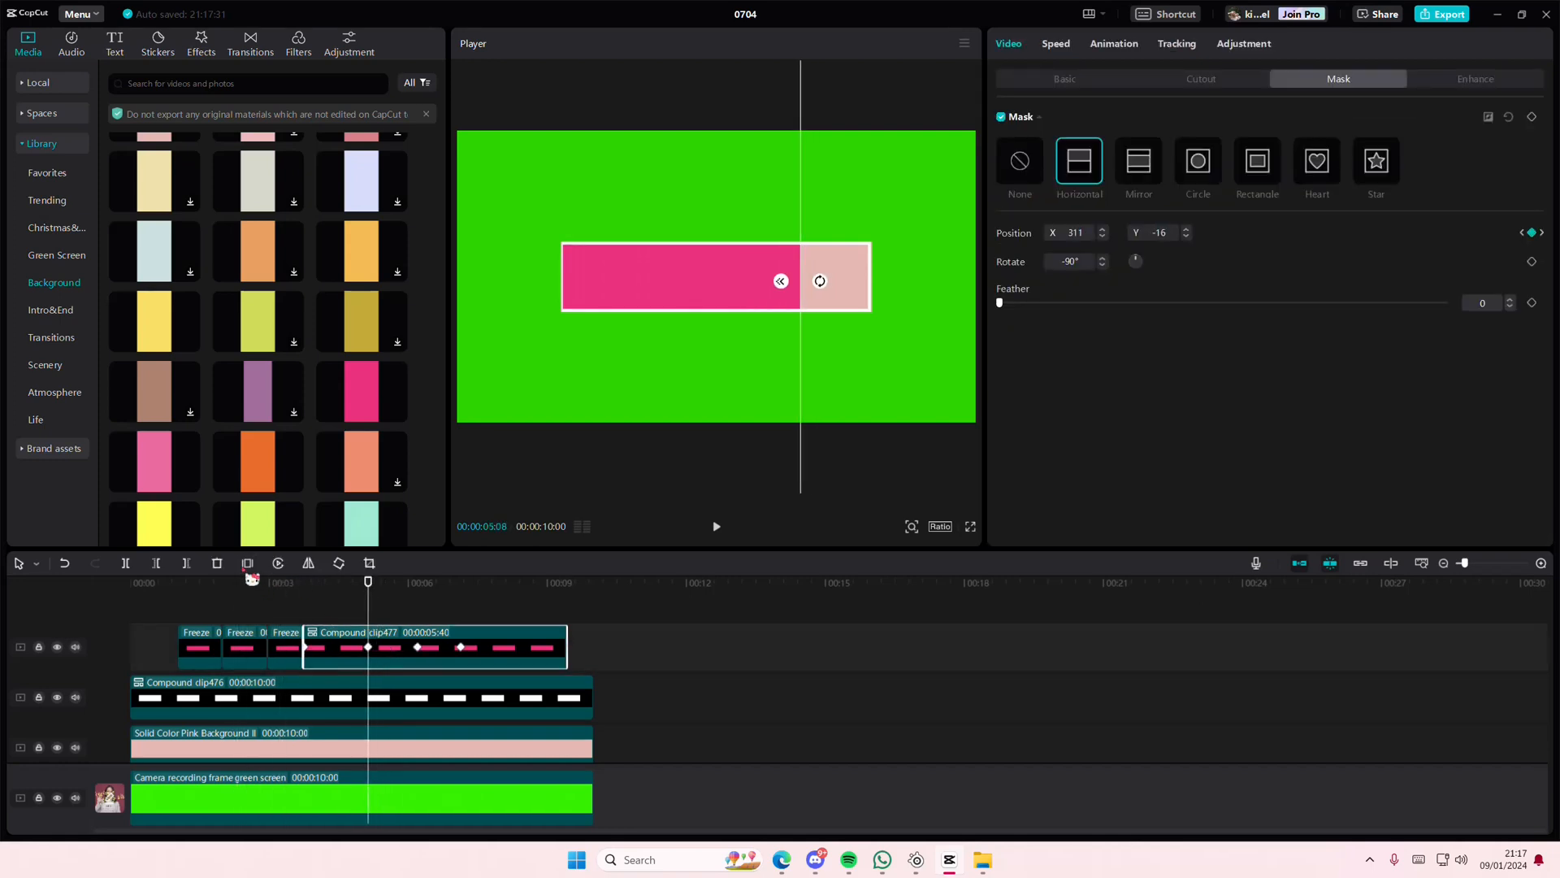
pyautogui.click(248, 563)
# Step: Shorten the fourth freeze clip directly behind the third, and attach the remaining animated clip to its end
pyautogui.click(457, 651)
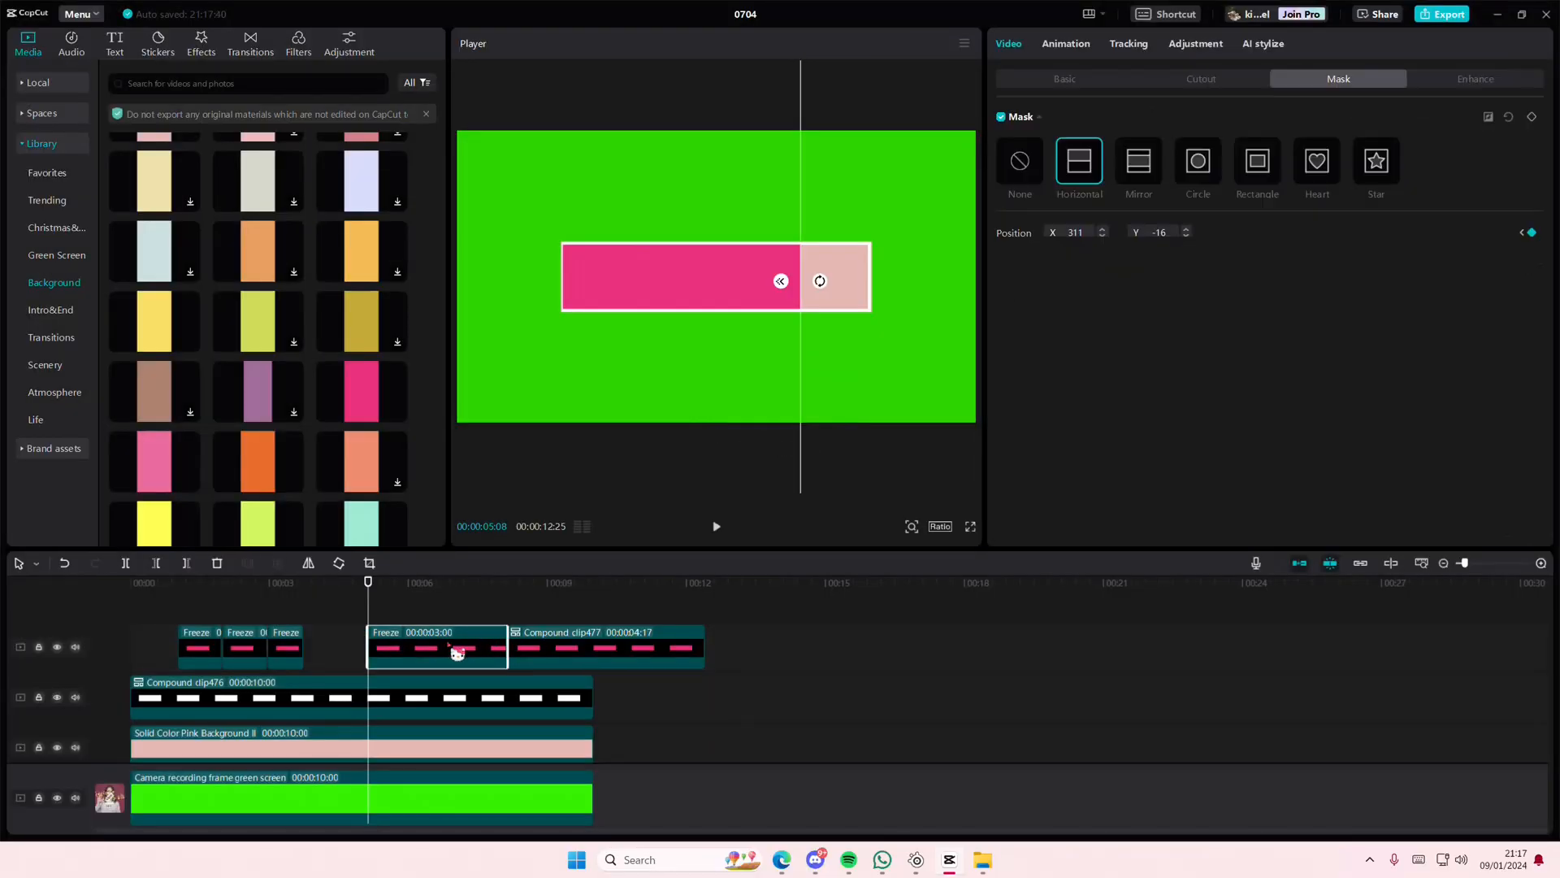
pyautogui.moveTo(456, 651); pyautogui.dragTo(416, 652)
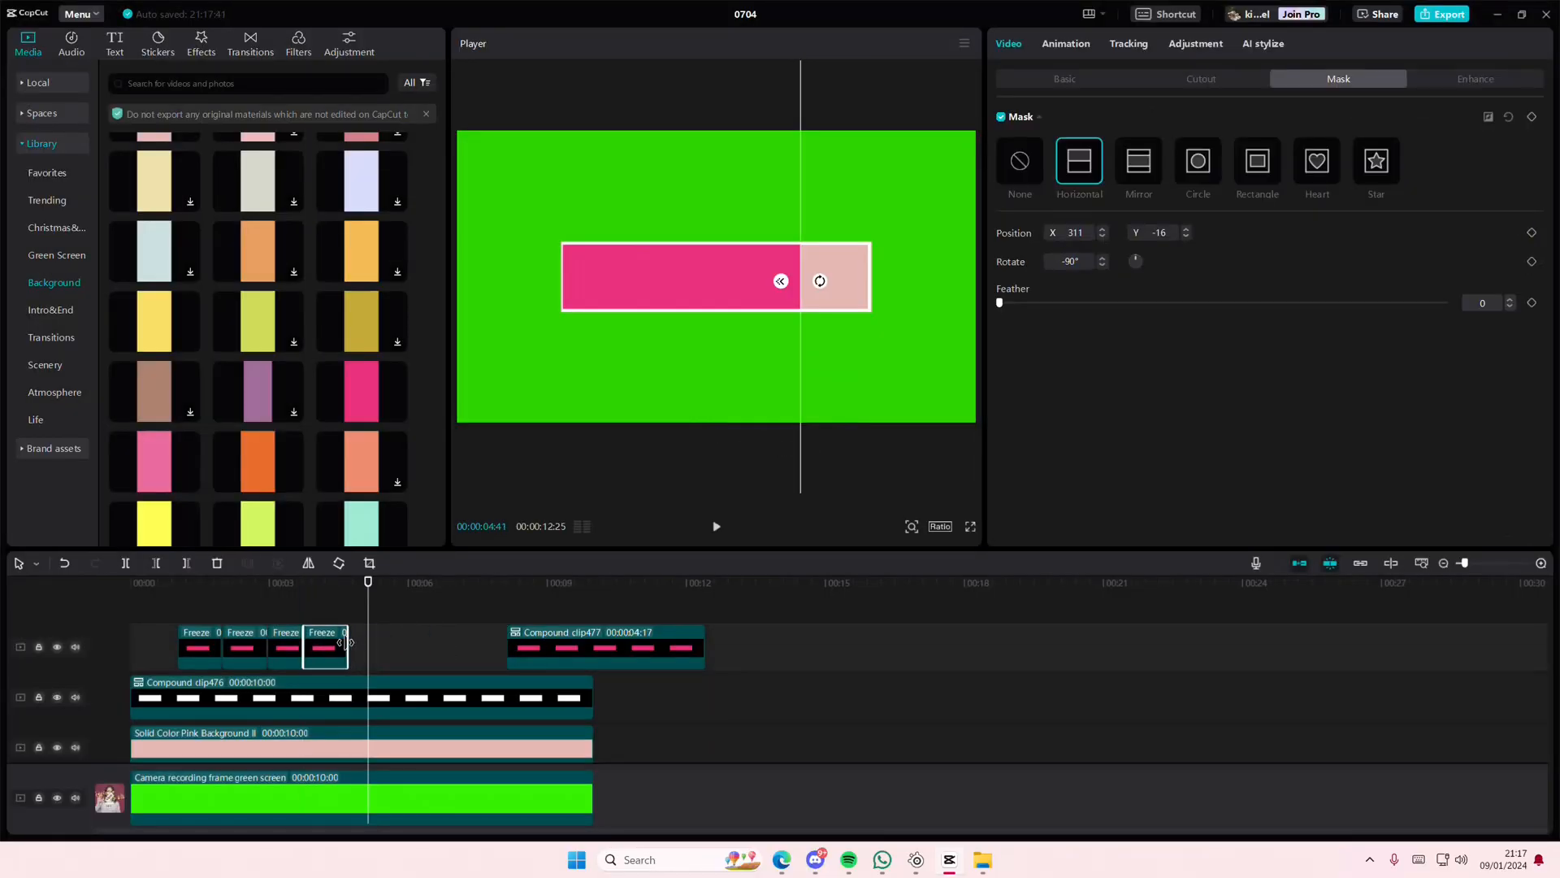
pyautogui.moveTo(561, 648); pyautogui.dragTo(396, 622)
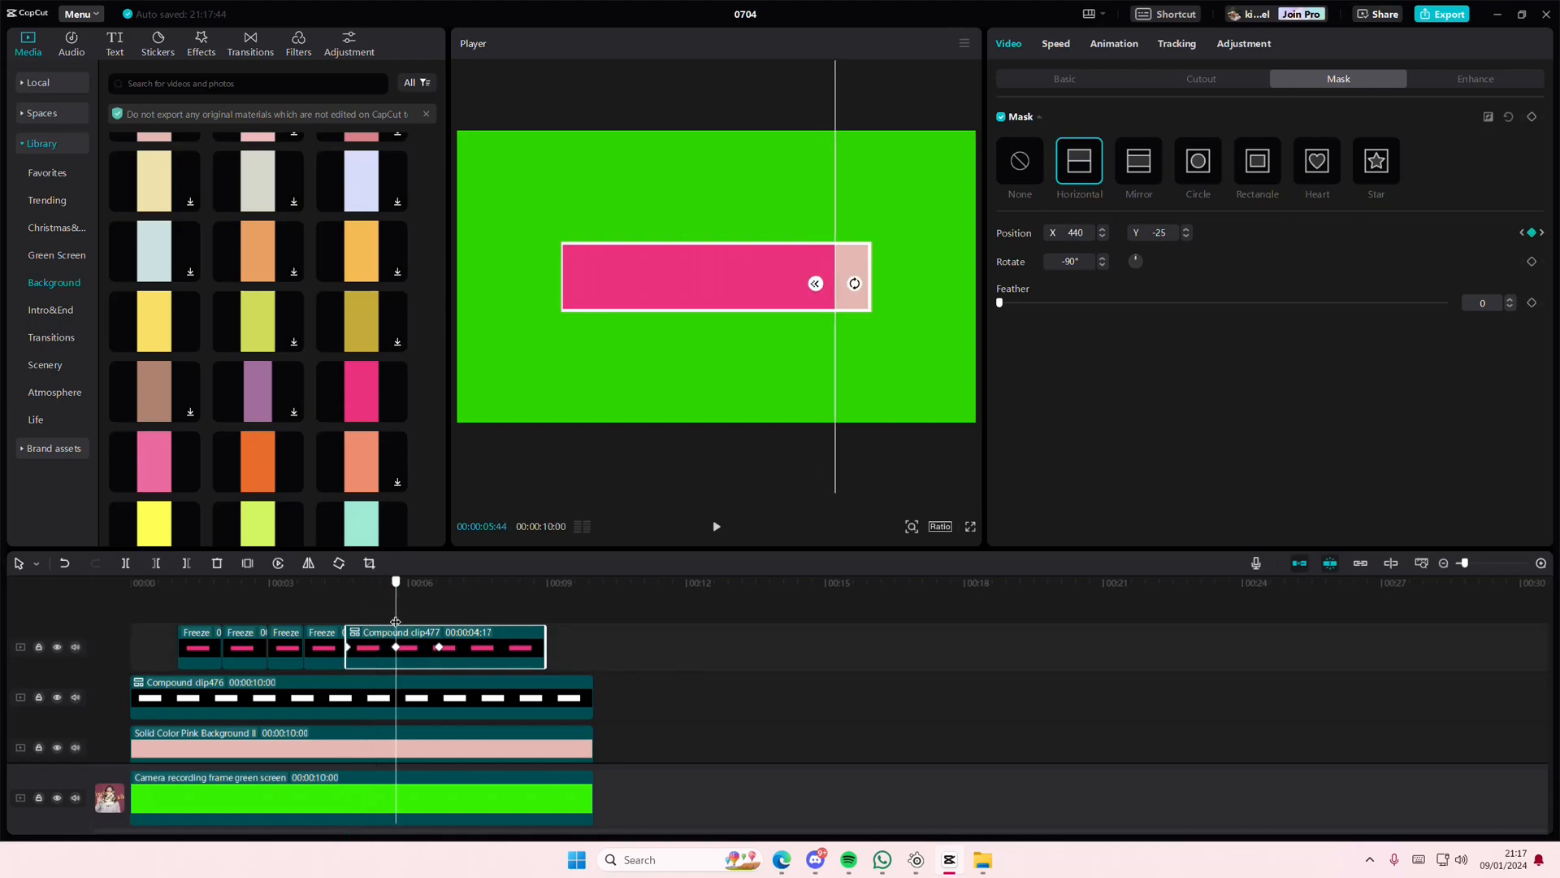
# Step: Freeze the fill at the 00:00:05:44 keyframe, replacing the animated segment before it with the shortened freeze and closing the gap behind it
pyautogui.click(249, 567)
pyautogui.click(380, 639)
pyautogui.press('Delete')
pyautogui.moveTo(457, 651); pyautogui.dragTo(412, 707)
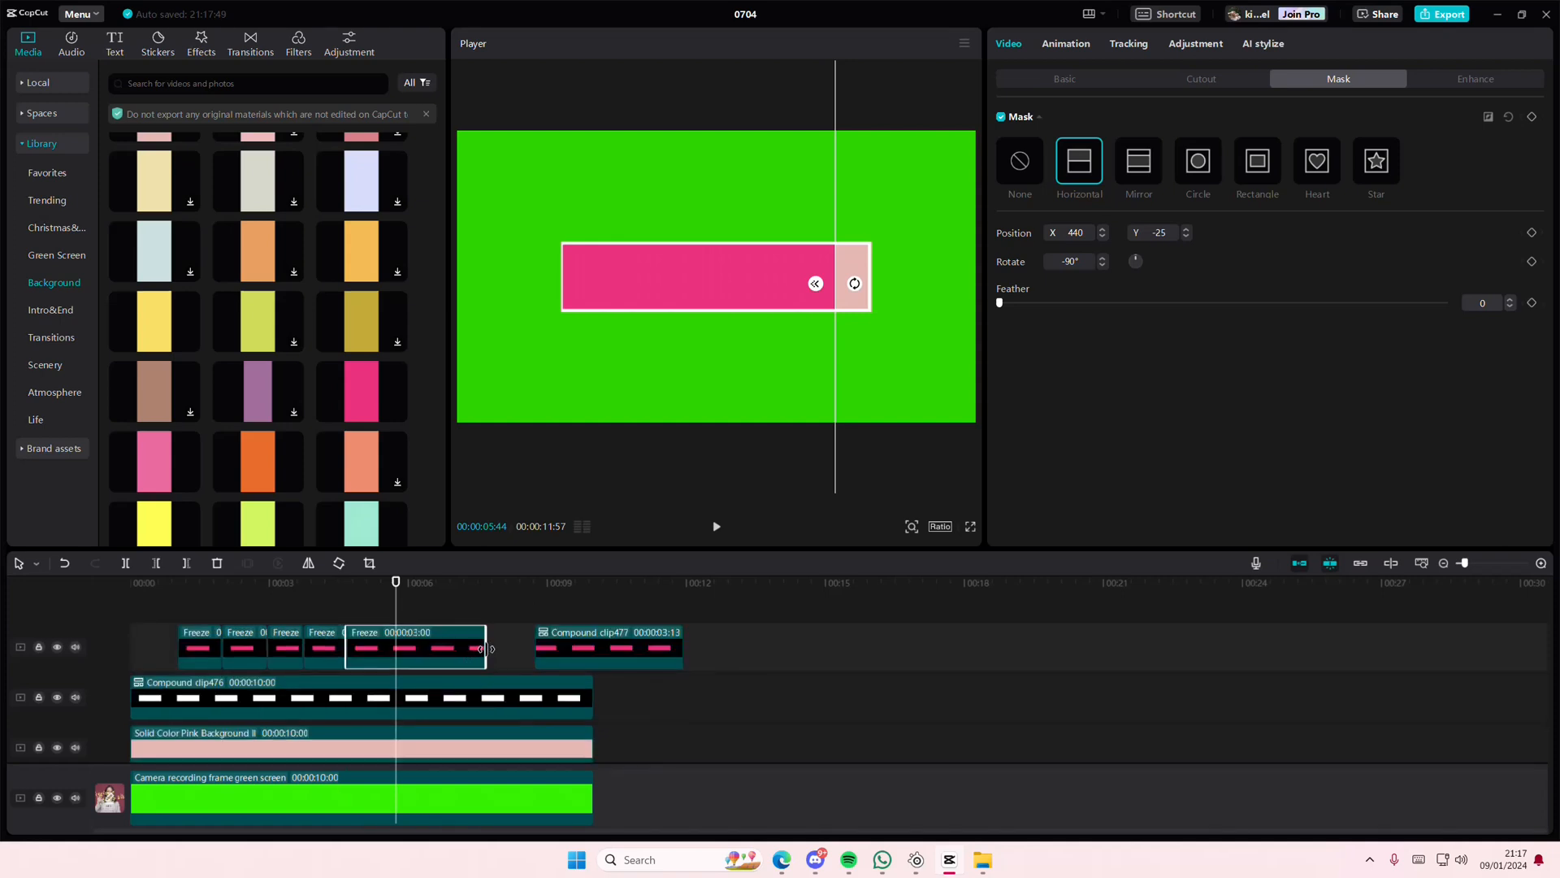
pyautogui.moveTo(375, 651); pyautogui.dragTo(395, 651)
pyautogui.moveTo(560, 650); pyautogui.dragTo(426, 660)
# Step: Replace the rest of the animated clip with a 00:00:04:16 freeze of the full bar taken at 00:00:06:40, and preview the result
pyautogui.click(439, 623)
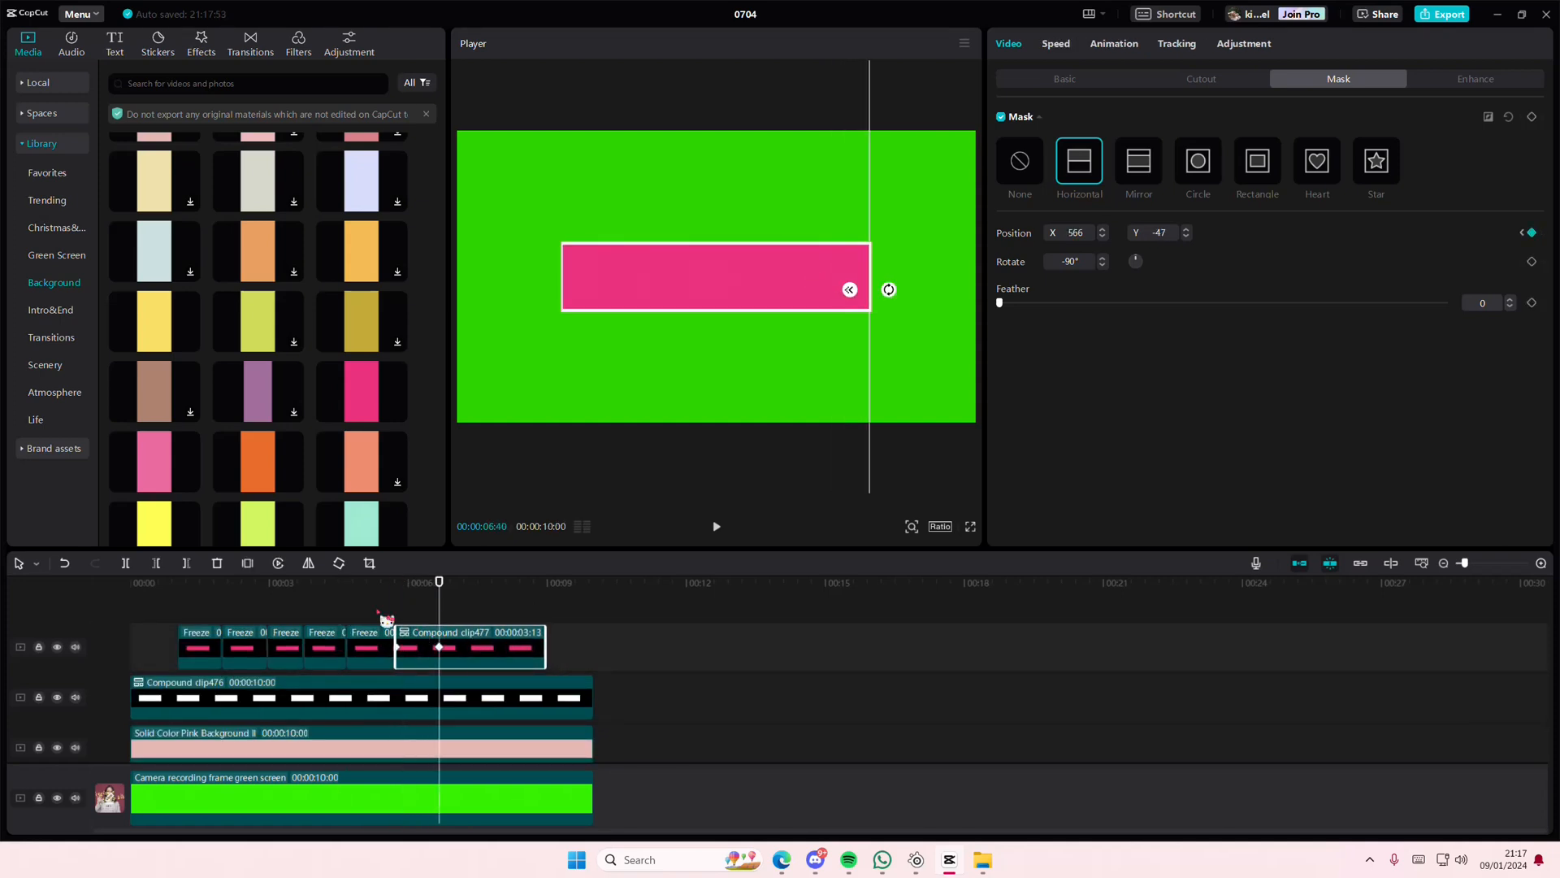
pyautogui.click(254, 569)
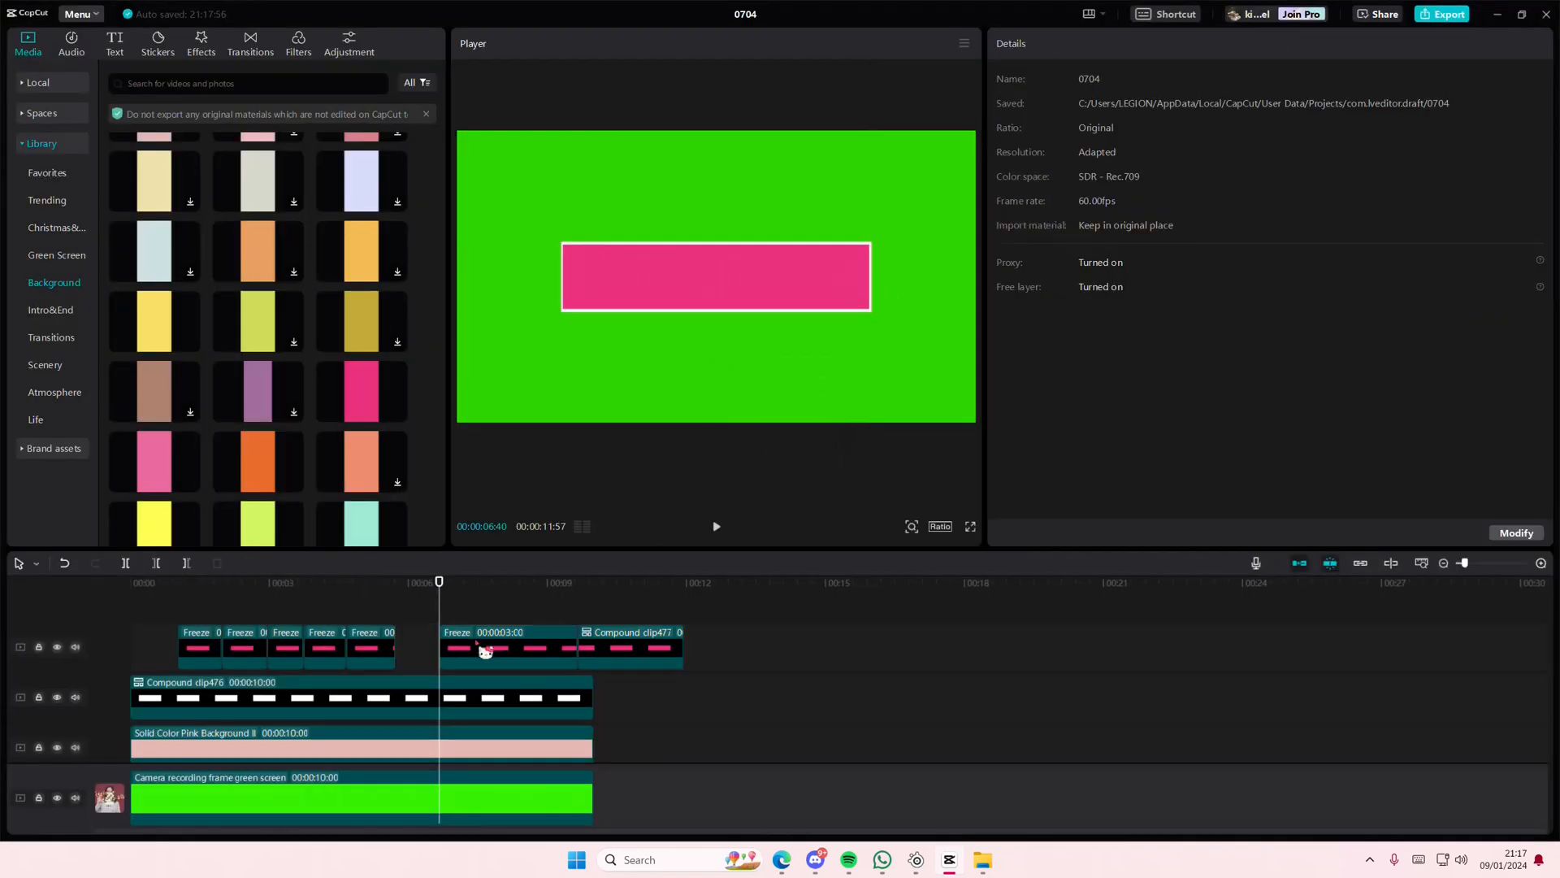
pyautogui.click(477, 649)
pyautogui.moveTo(524, 646); pyautogui.dragTo(593, 649)
pyautogui.click(650, 642)
pyautogui.press('Delete')
pyautogui.click(438, 642)
pyautogui.moveTo(467, 617); pyautogui.dragTo(112, 602)
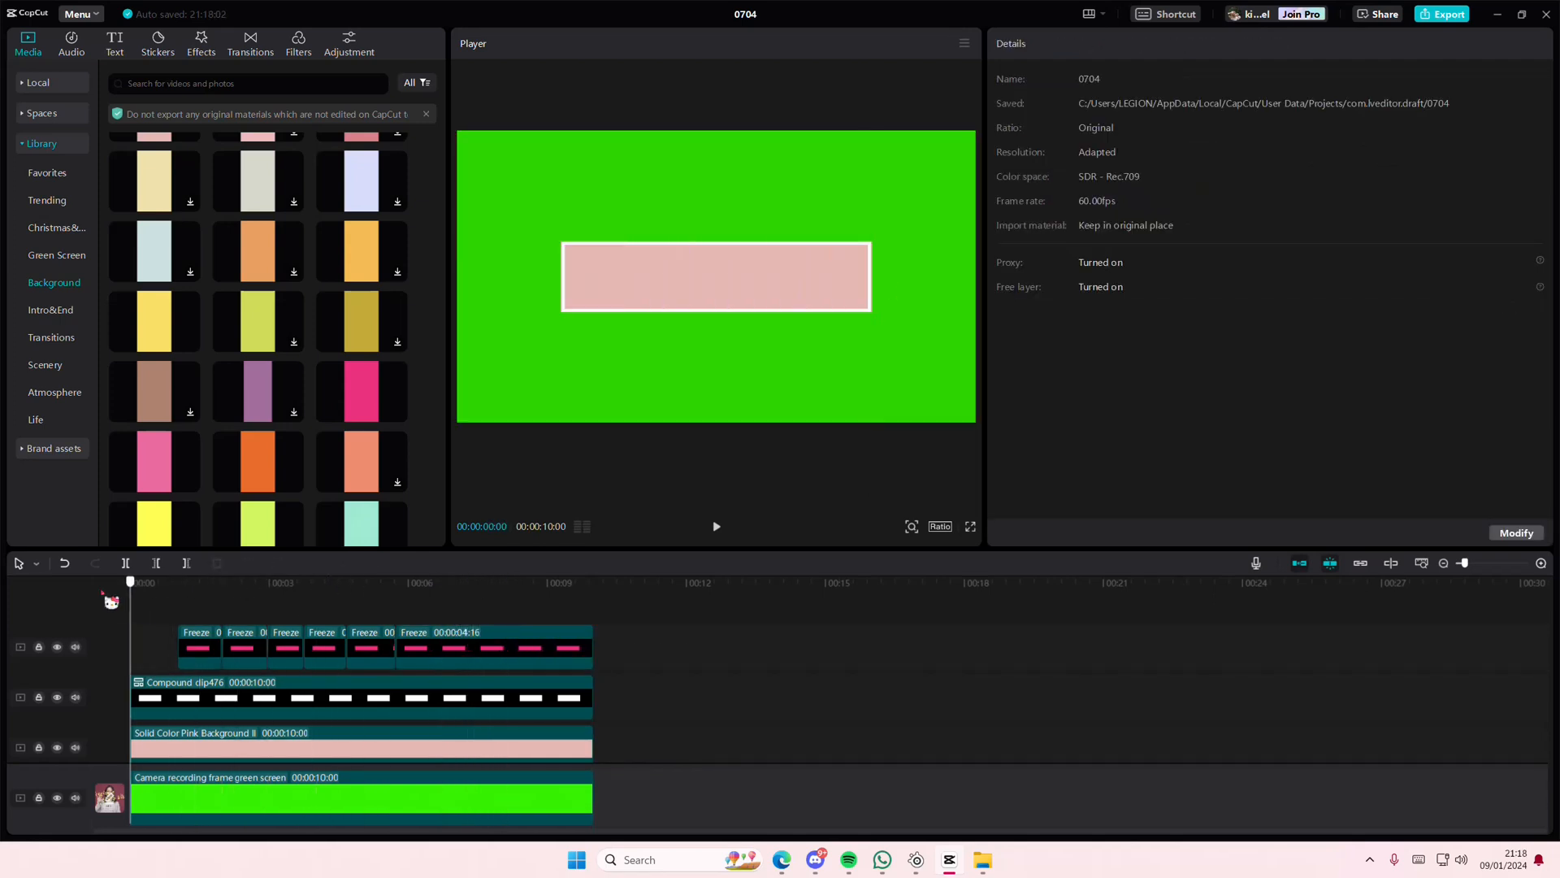
pyautogui.press('space')
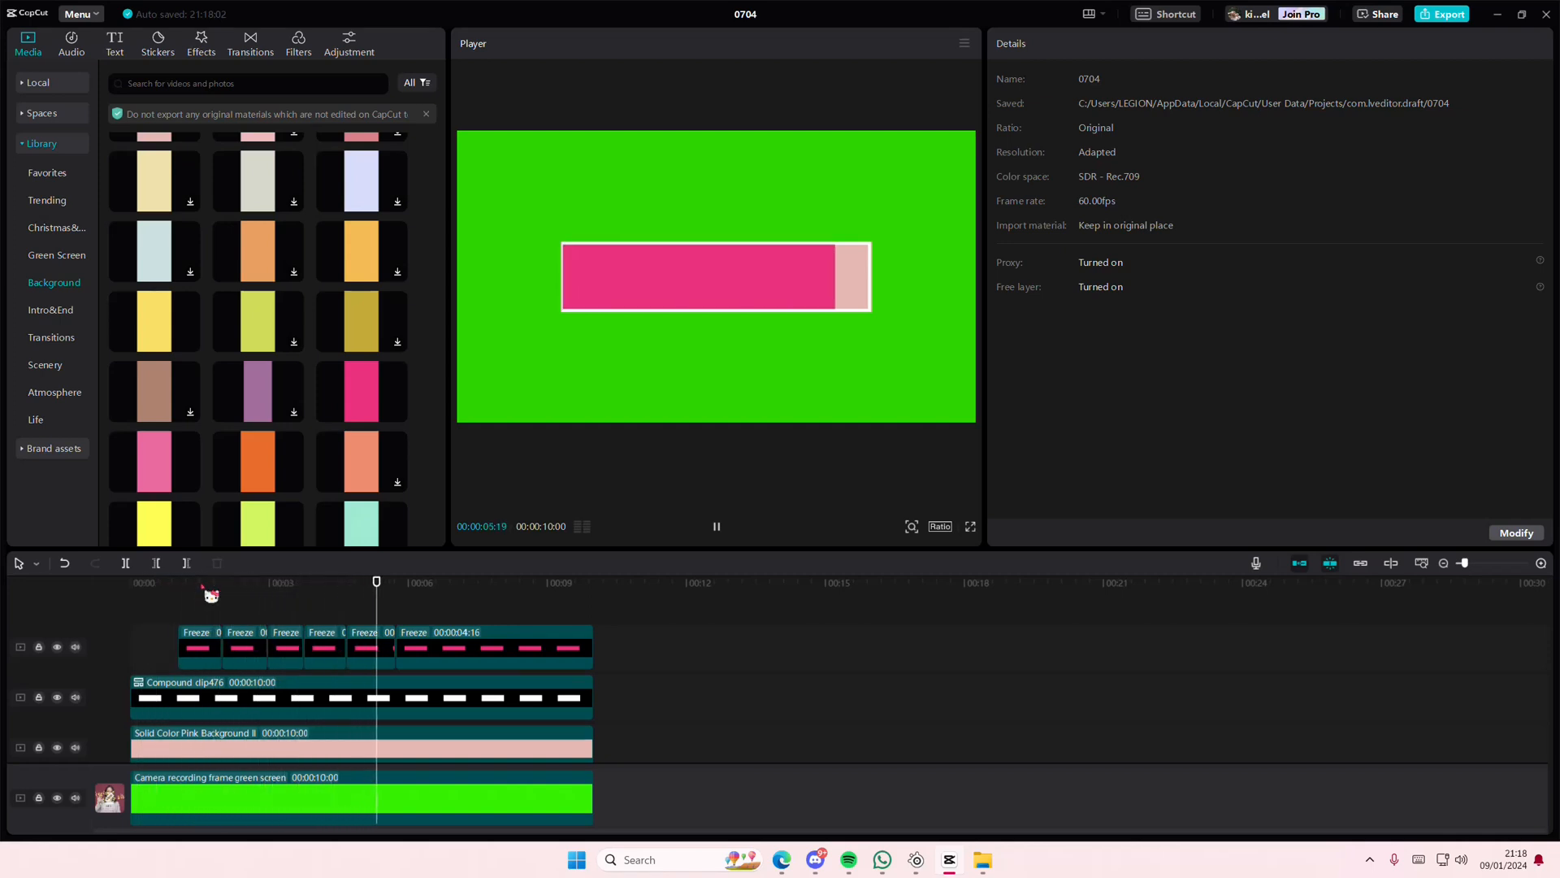
pyautogui.press('space')
# Step: Add the text "LOADING..." below the bar, spanning the full 10-second timeline
pyautogui.click(116, 55)
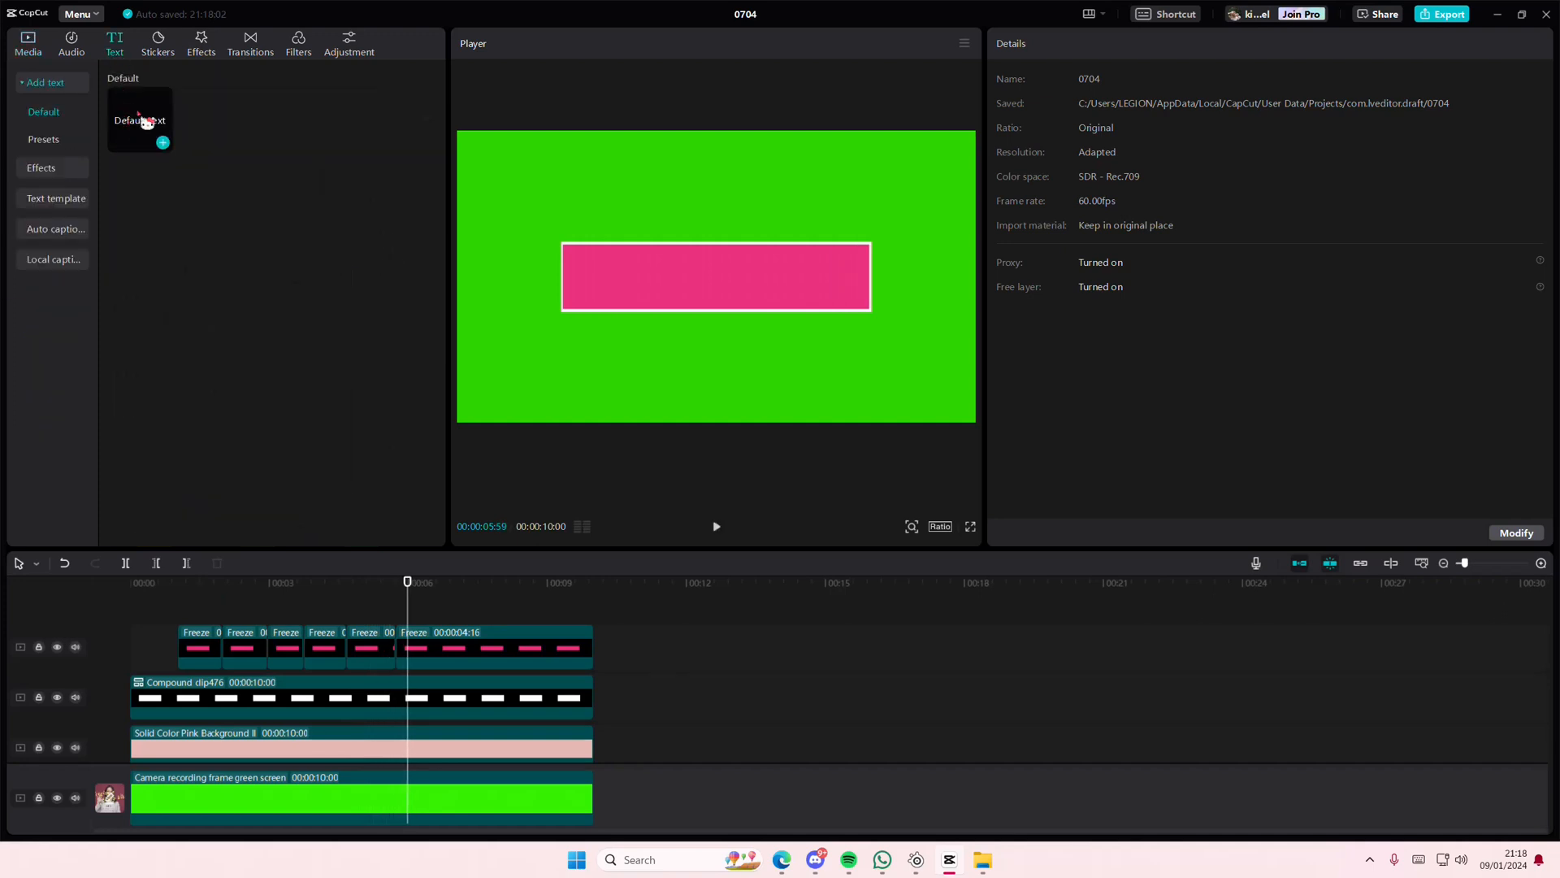
pyautogui.moveTo(139, 122); pyautogui.dragTo(594, 631)
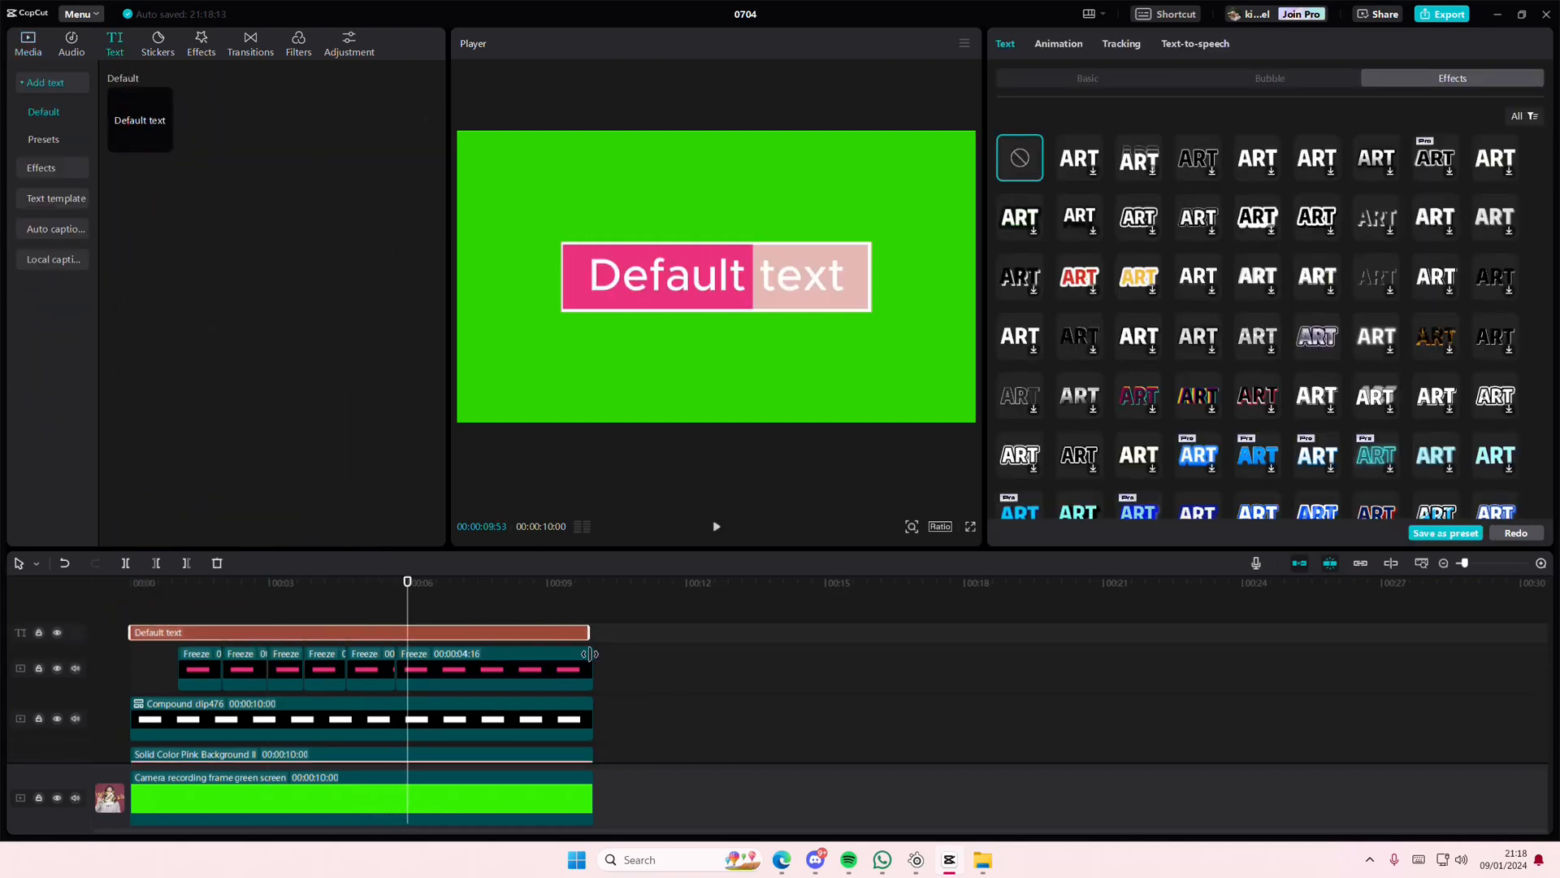
pyautogui.moveTo(663, 317); pyautogui.dragTo(646, 394)
pyautogui.click(1085, 79)
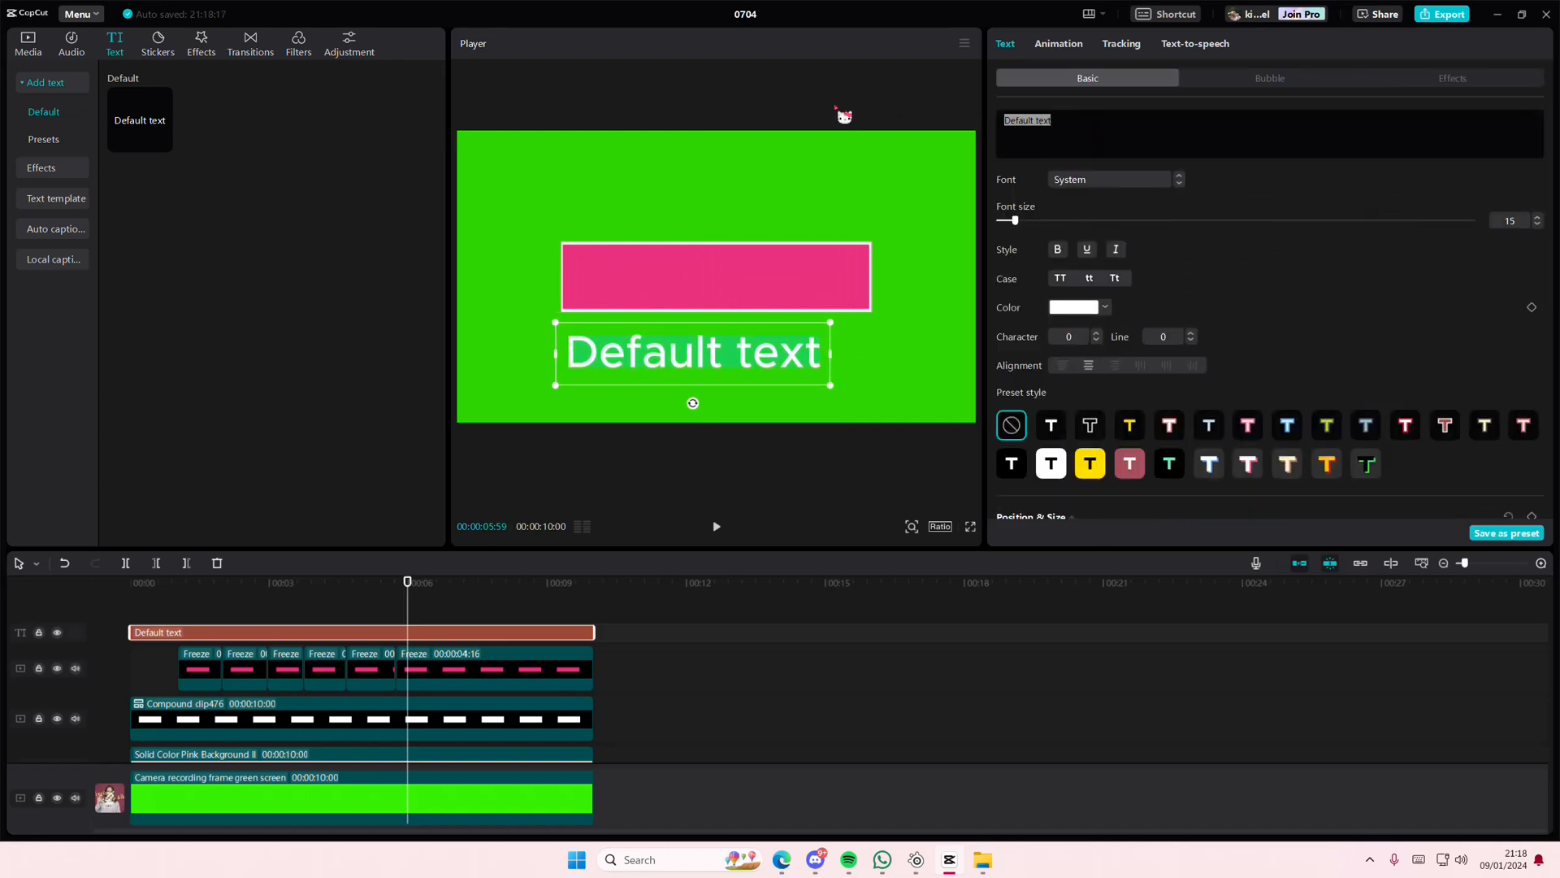
pyautogui.write('LOADING...')
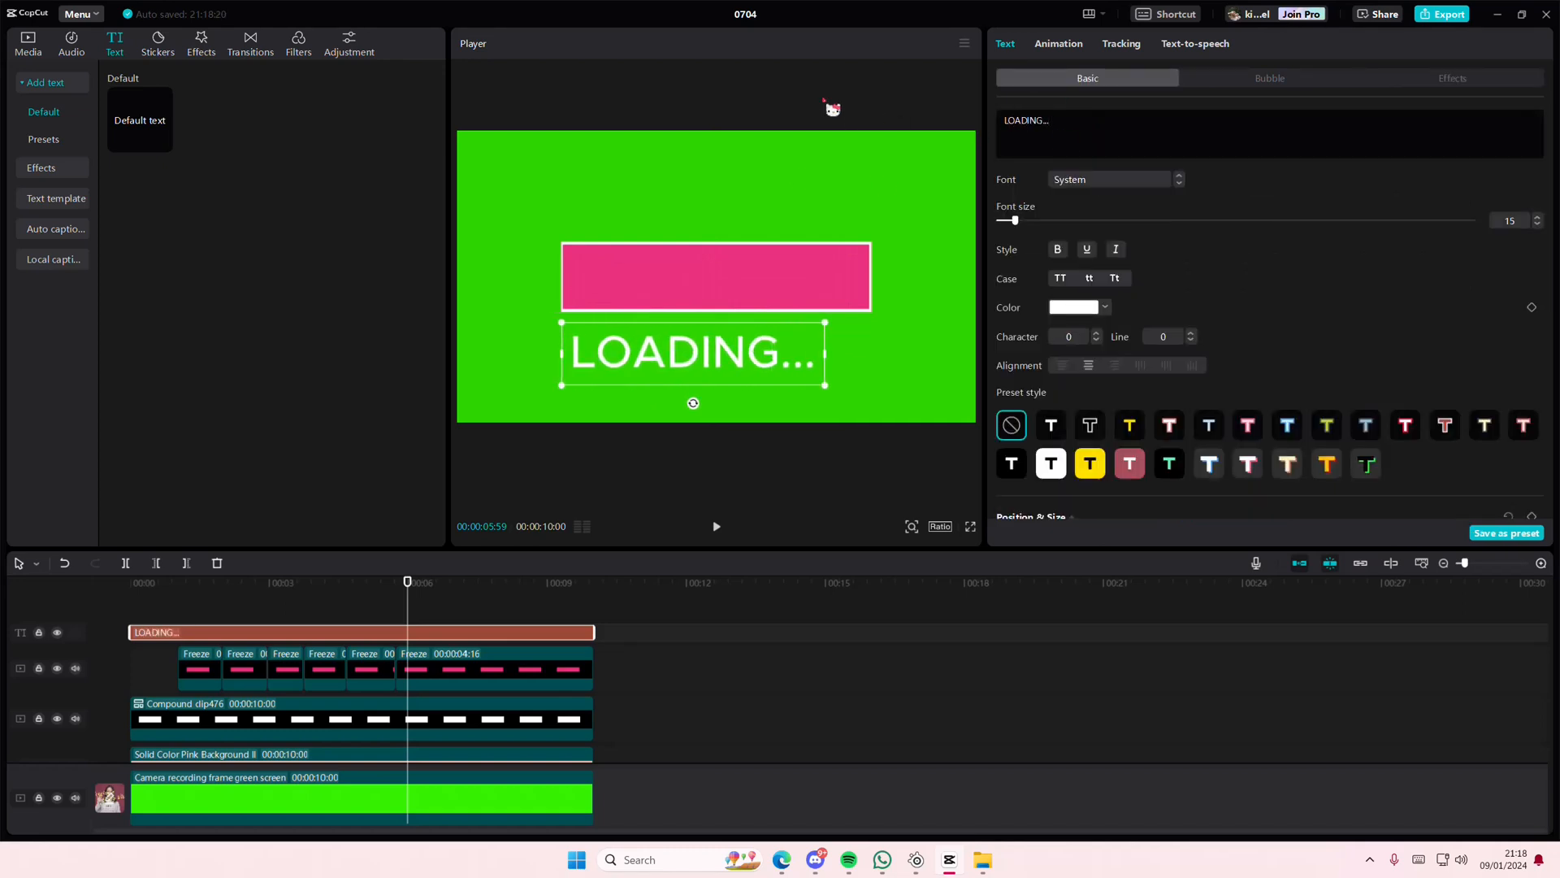
# Step: Set the LOADING... text's font to cute icons and scale it down below the left part of the bar
pyautogui.click(1101, 180)
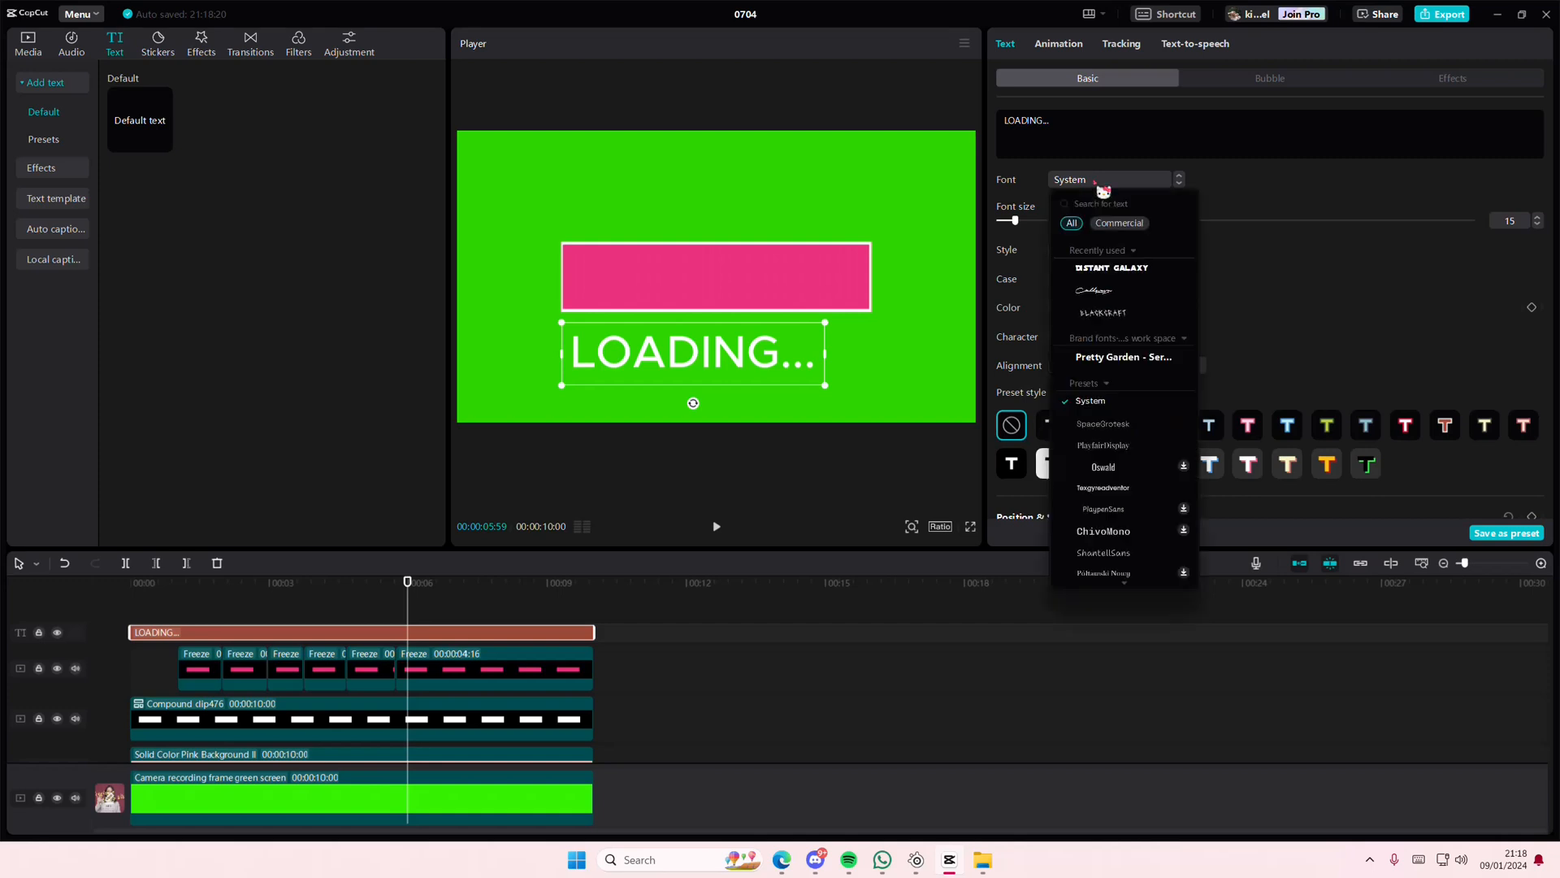
pyautogui.click(1129, 270)
pyautogui.click(1120, 183)
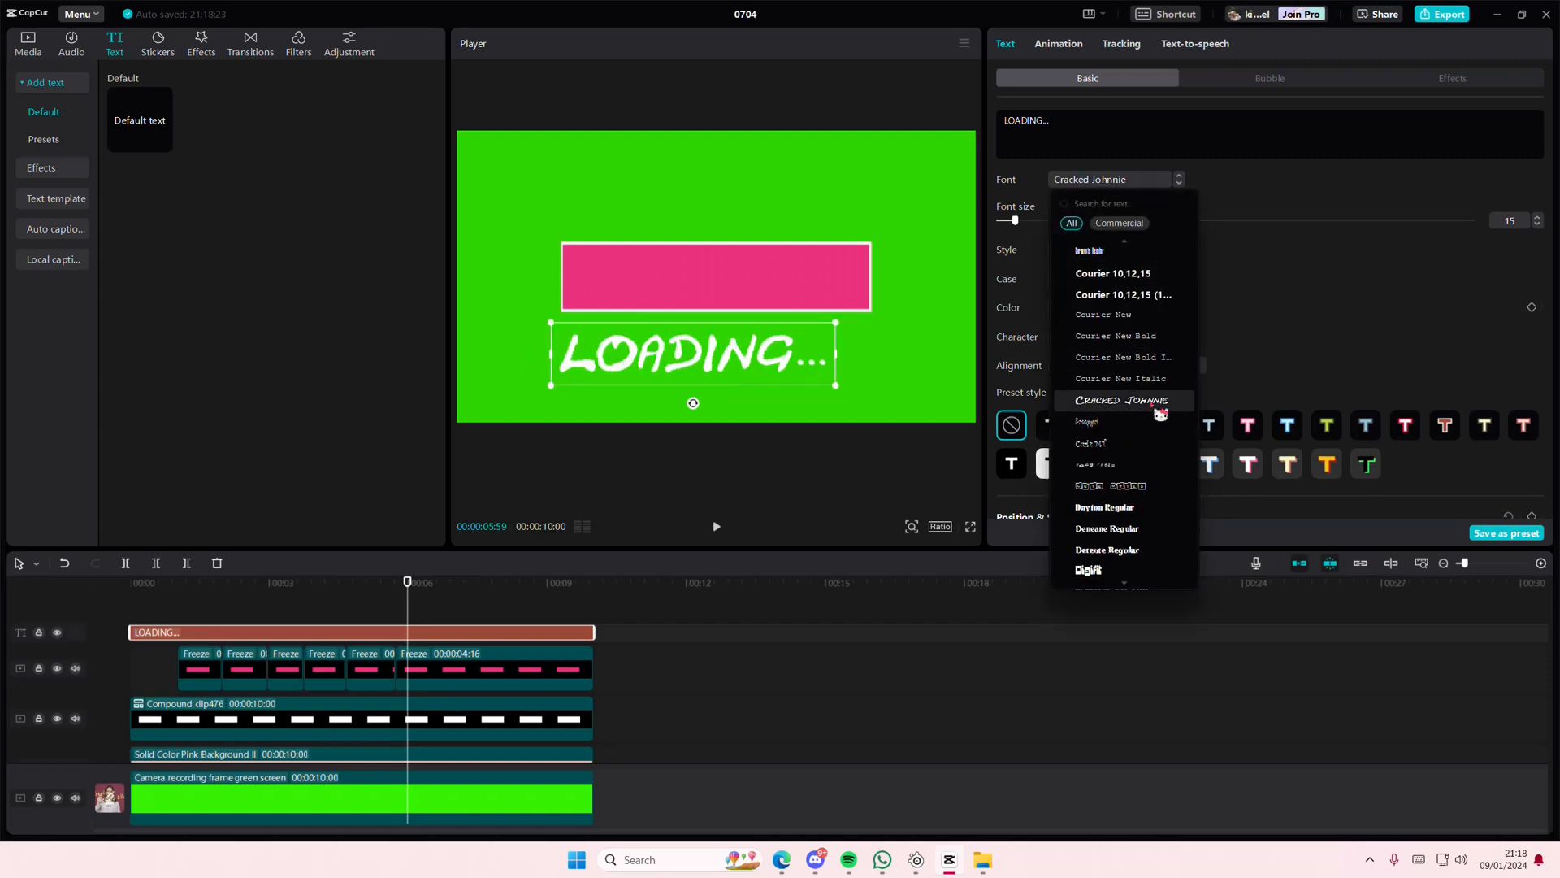
pyautogui.click(1141, 481)
pyautogui.moveTo(824, 382); pyautogui.dragTo(651, 346)
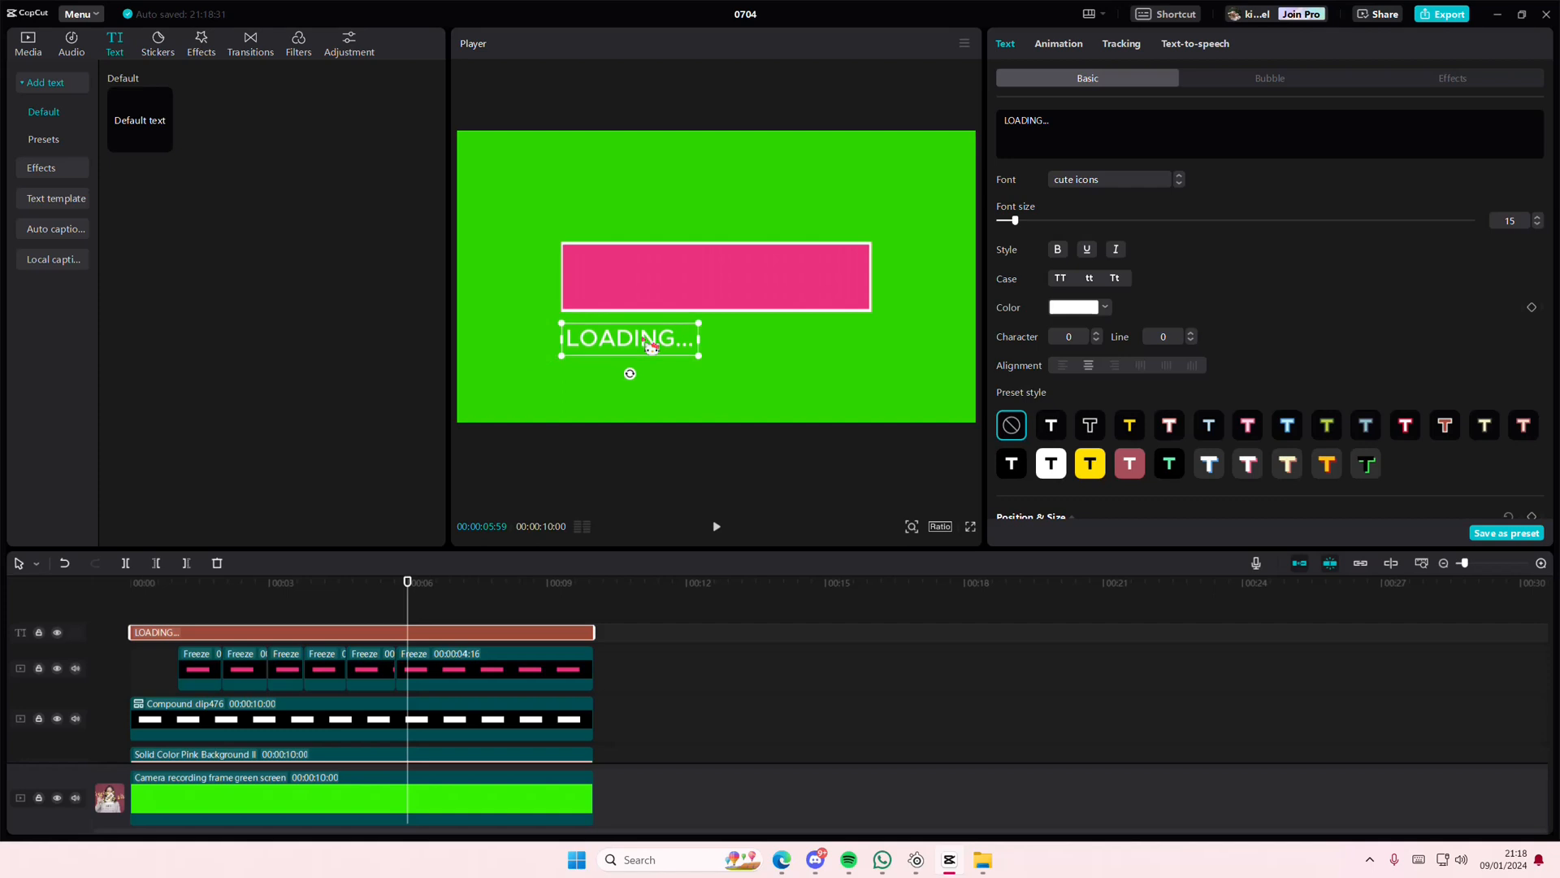
# Step: Apply the Flash loop animation to the LOADING... text with a speed of 1.1s, and preview the result from the beginning
pyautogui.click(1060, 46)
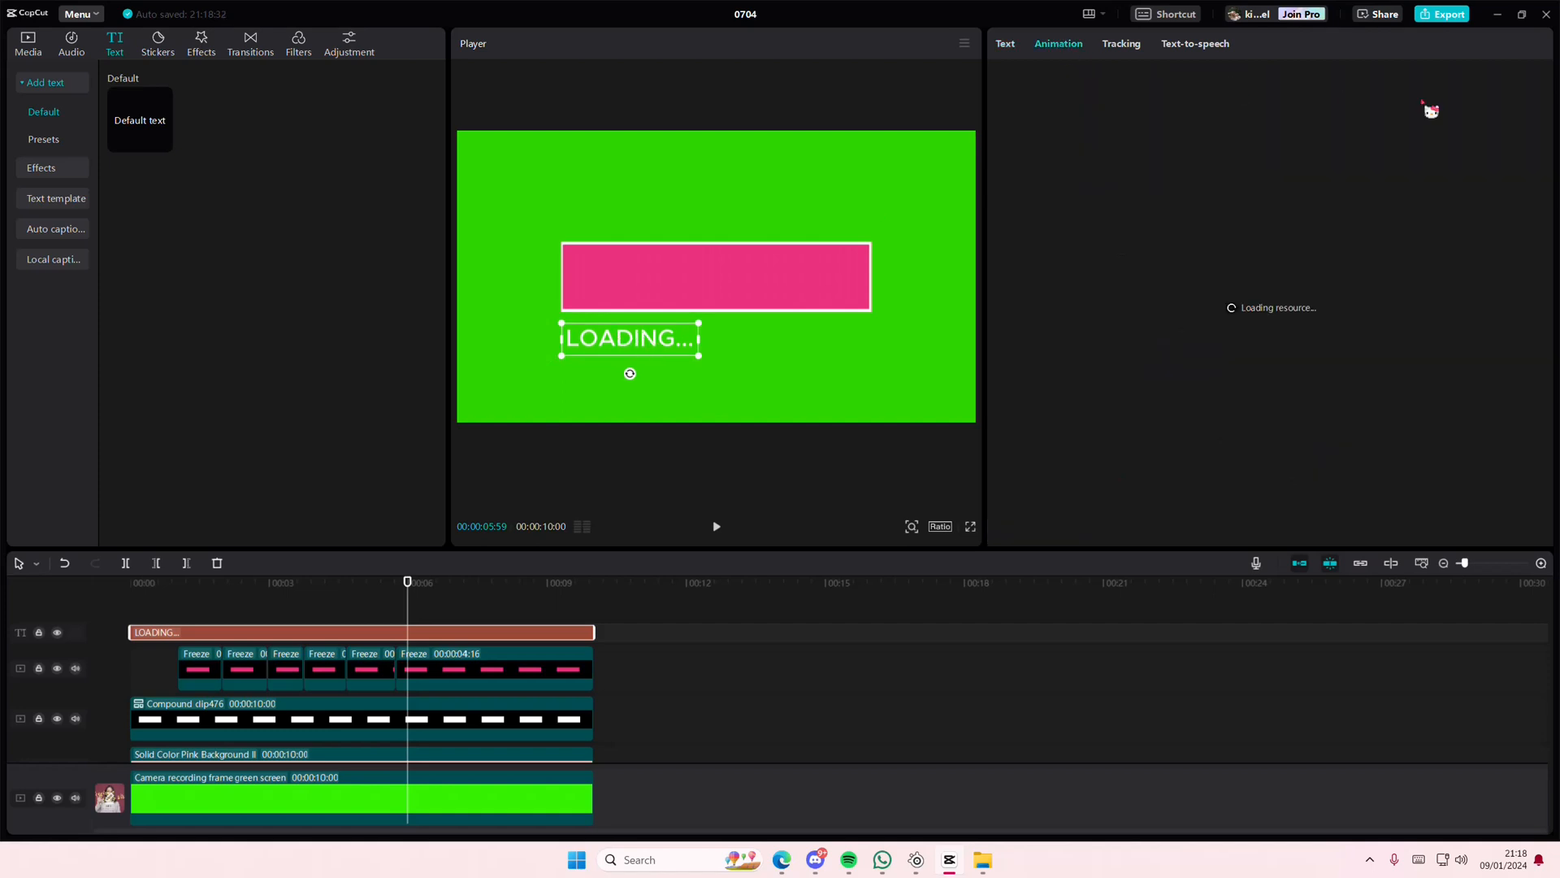
pyautogui.click(1443, 86)
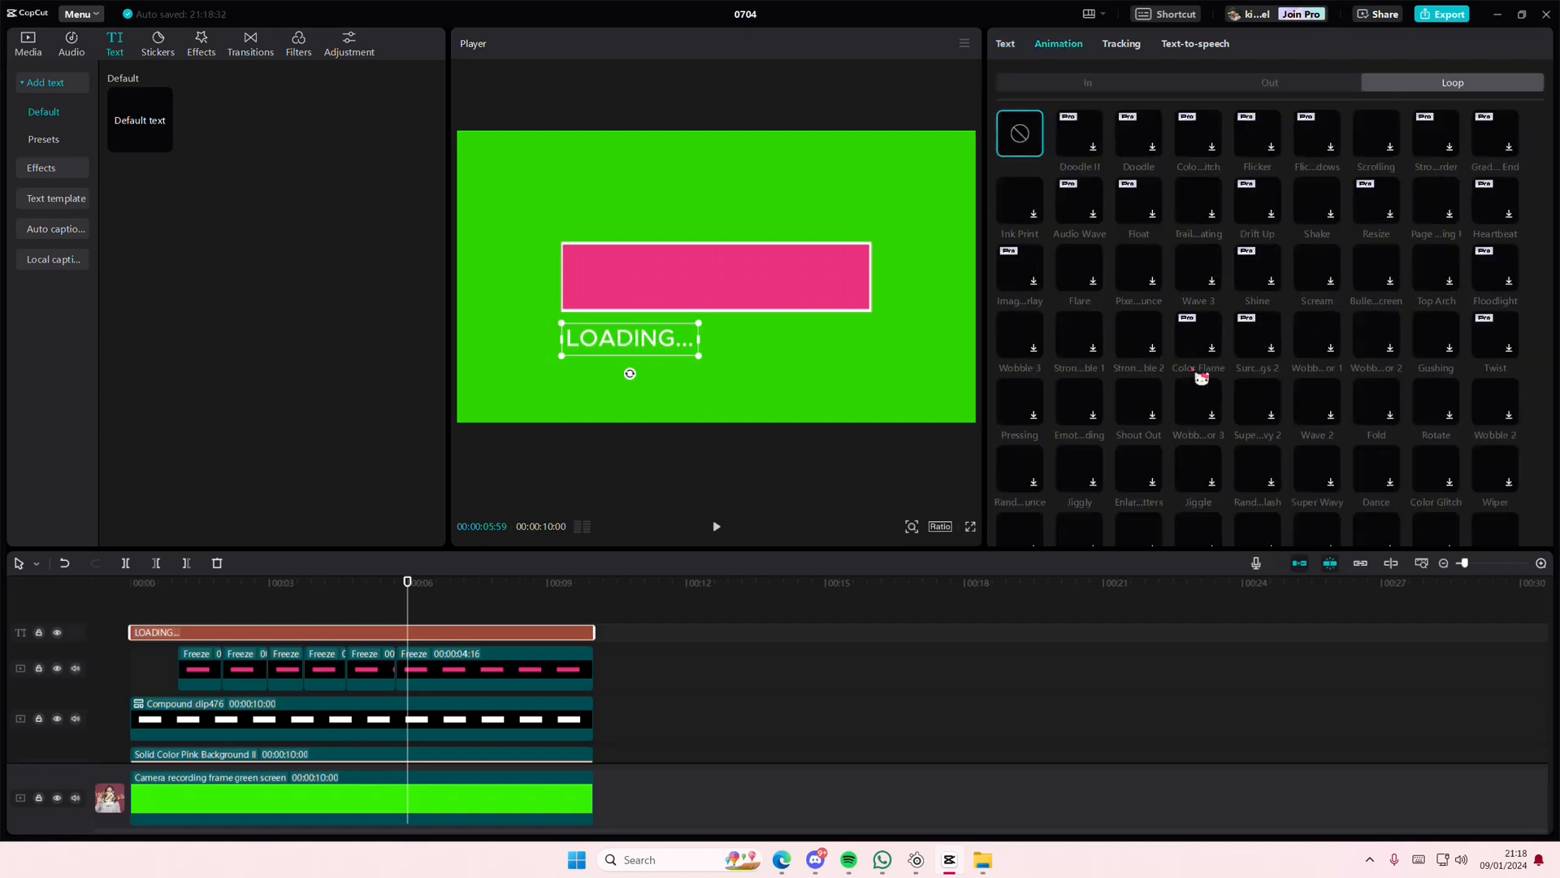
pyautogui.scroll(-2, 1201, 377)
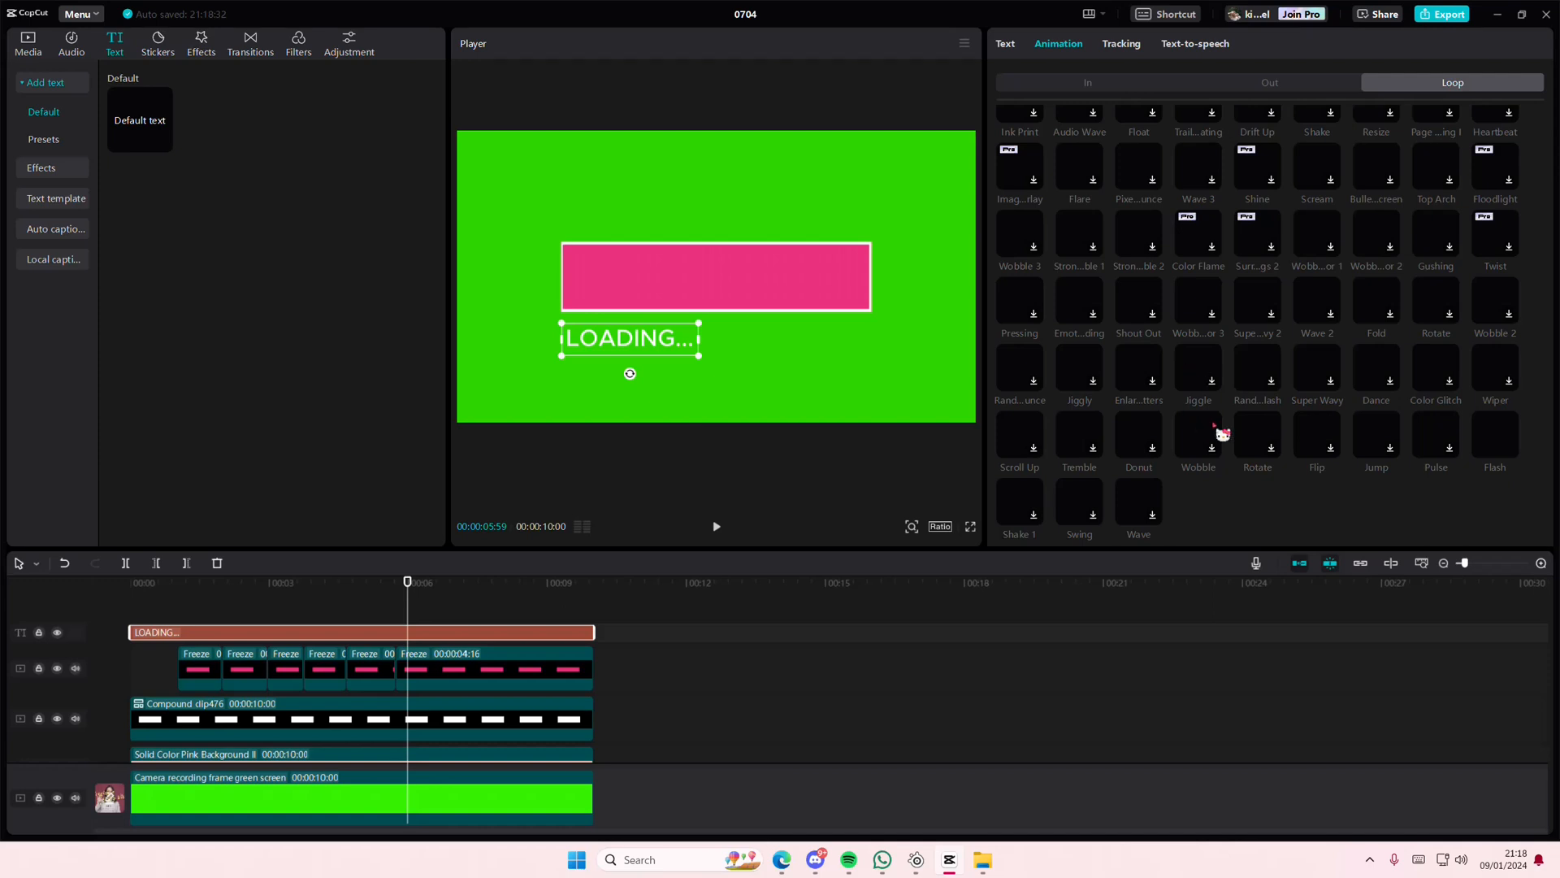
pyautogui.click(1498, 445)
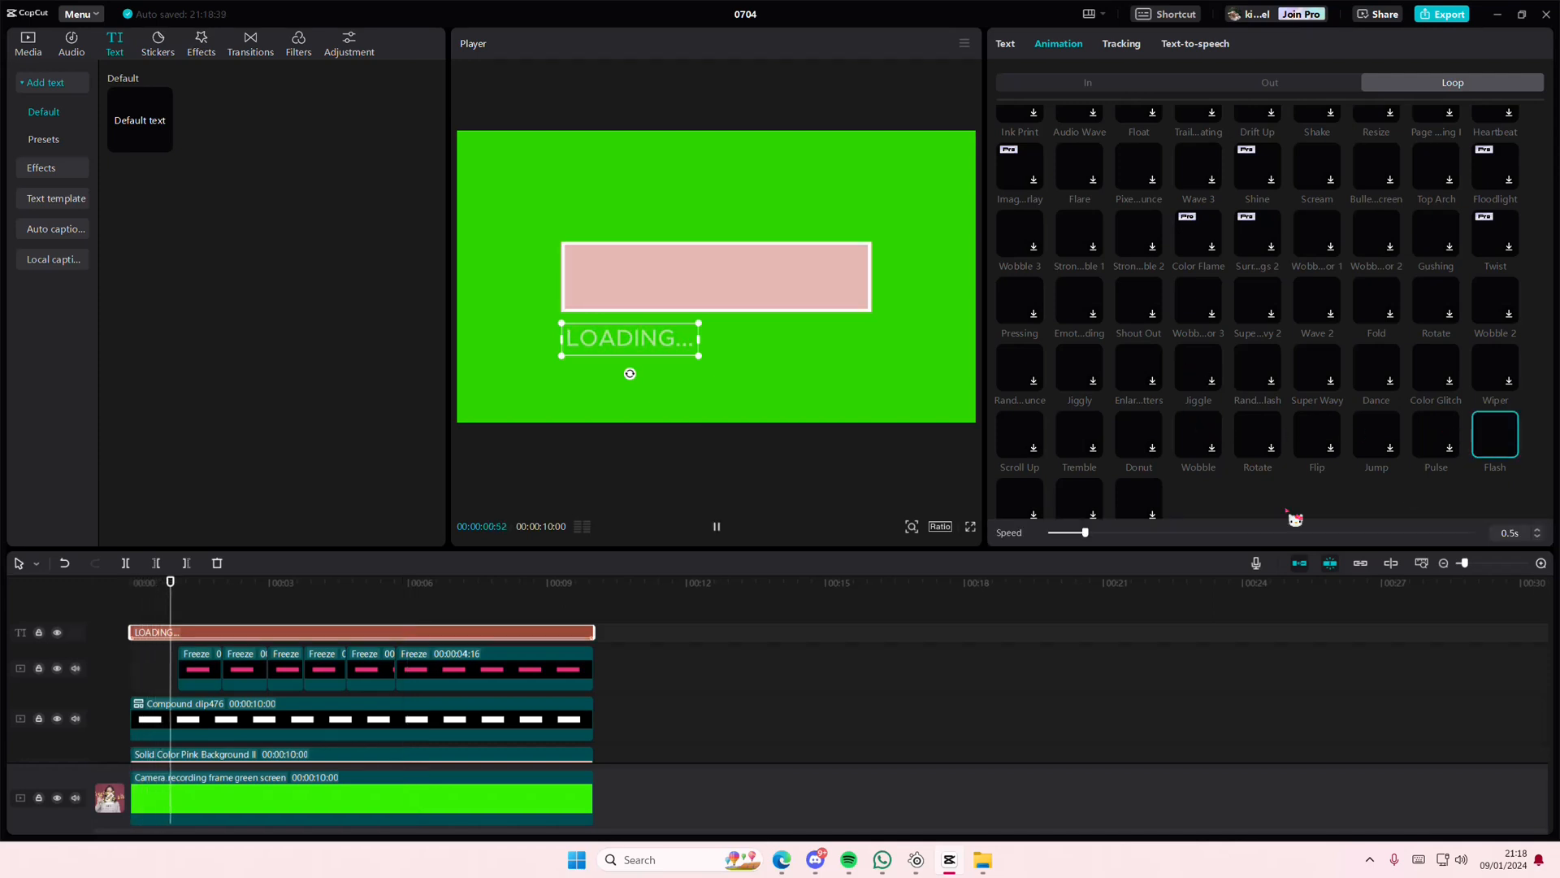
pyautogui.click(1183, 535)
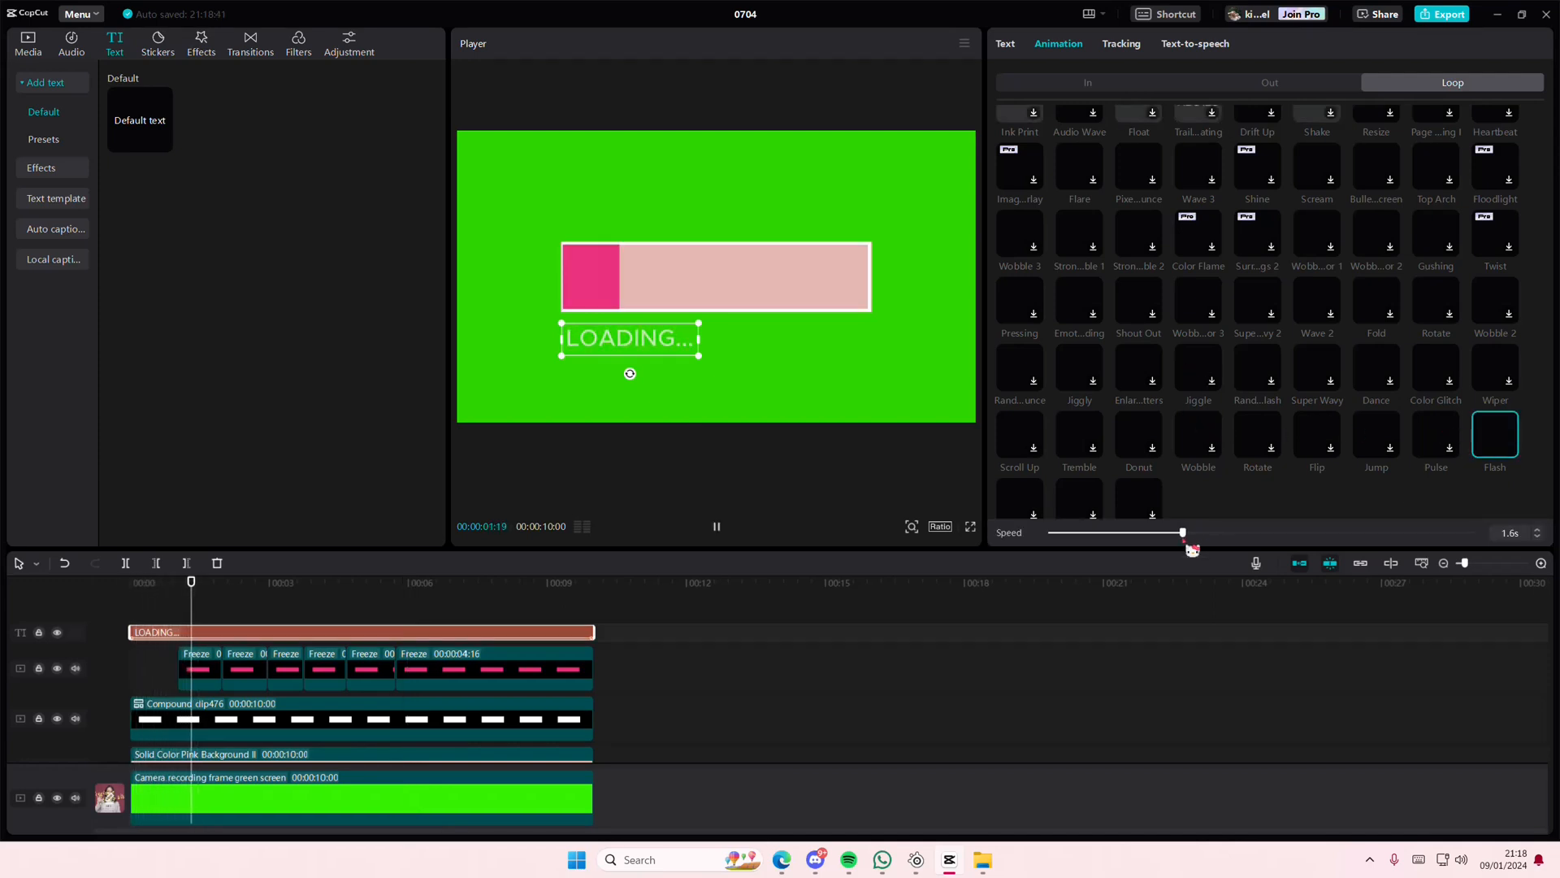
pyautogui.click(1132, 534)
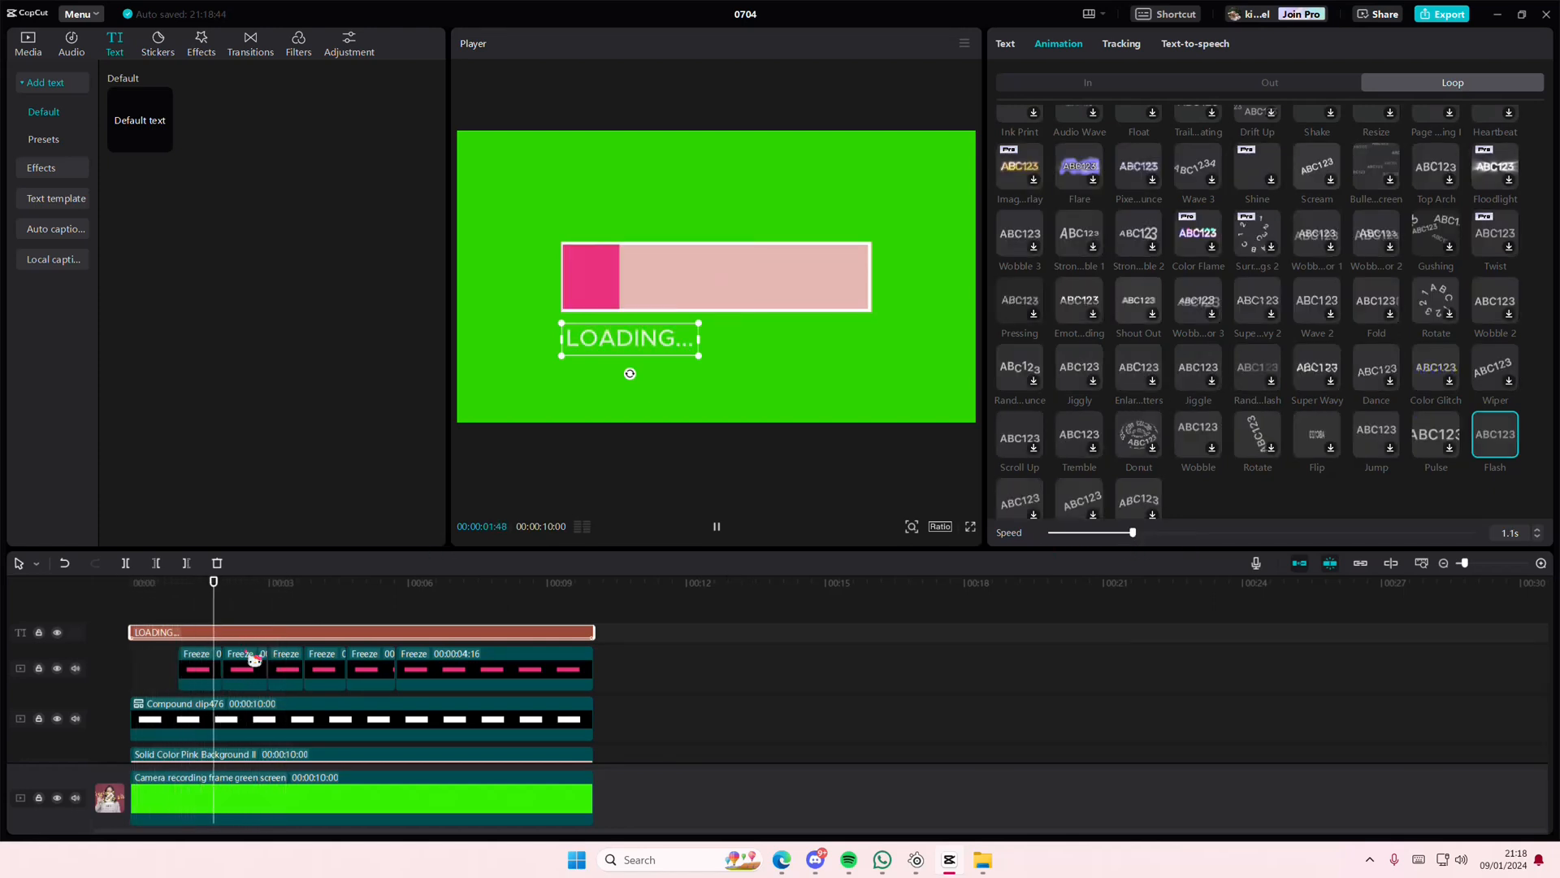
pyautogui.click(170, 605)
pyautogui.click(63, 604)
pyautogui.click(717, 528)
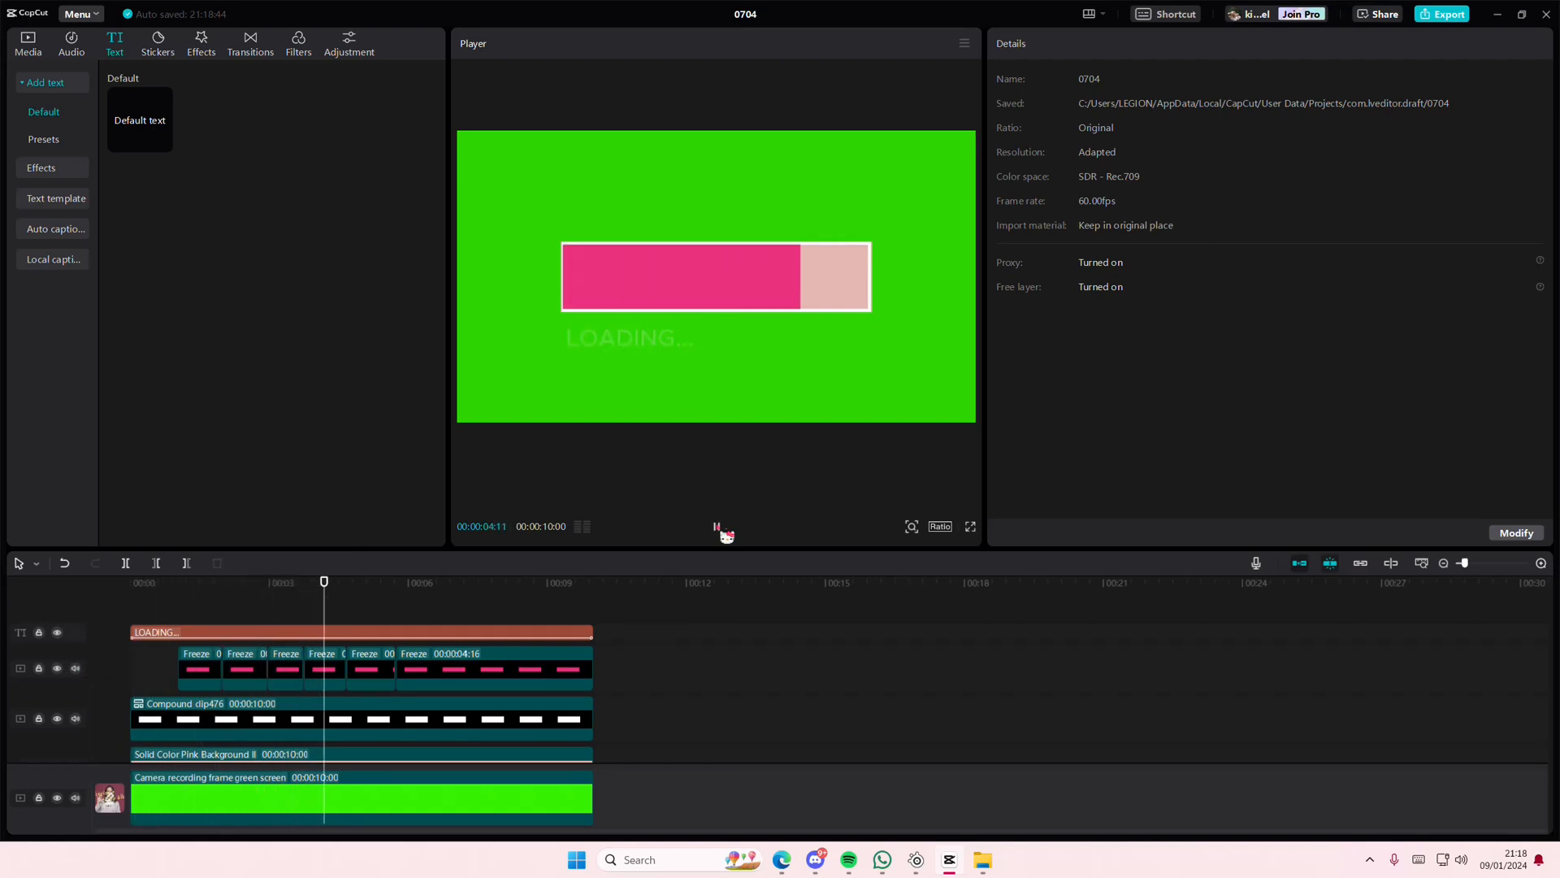
pyautogui.click(716, 526)
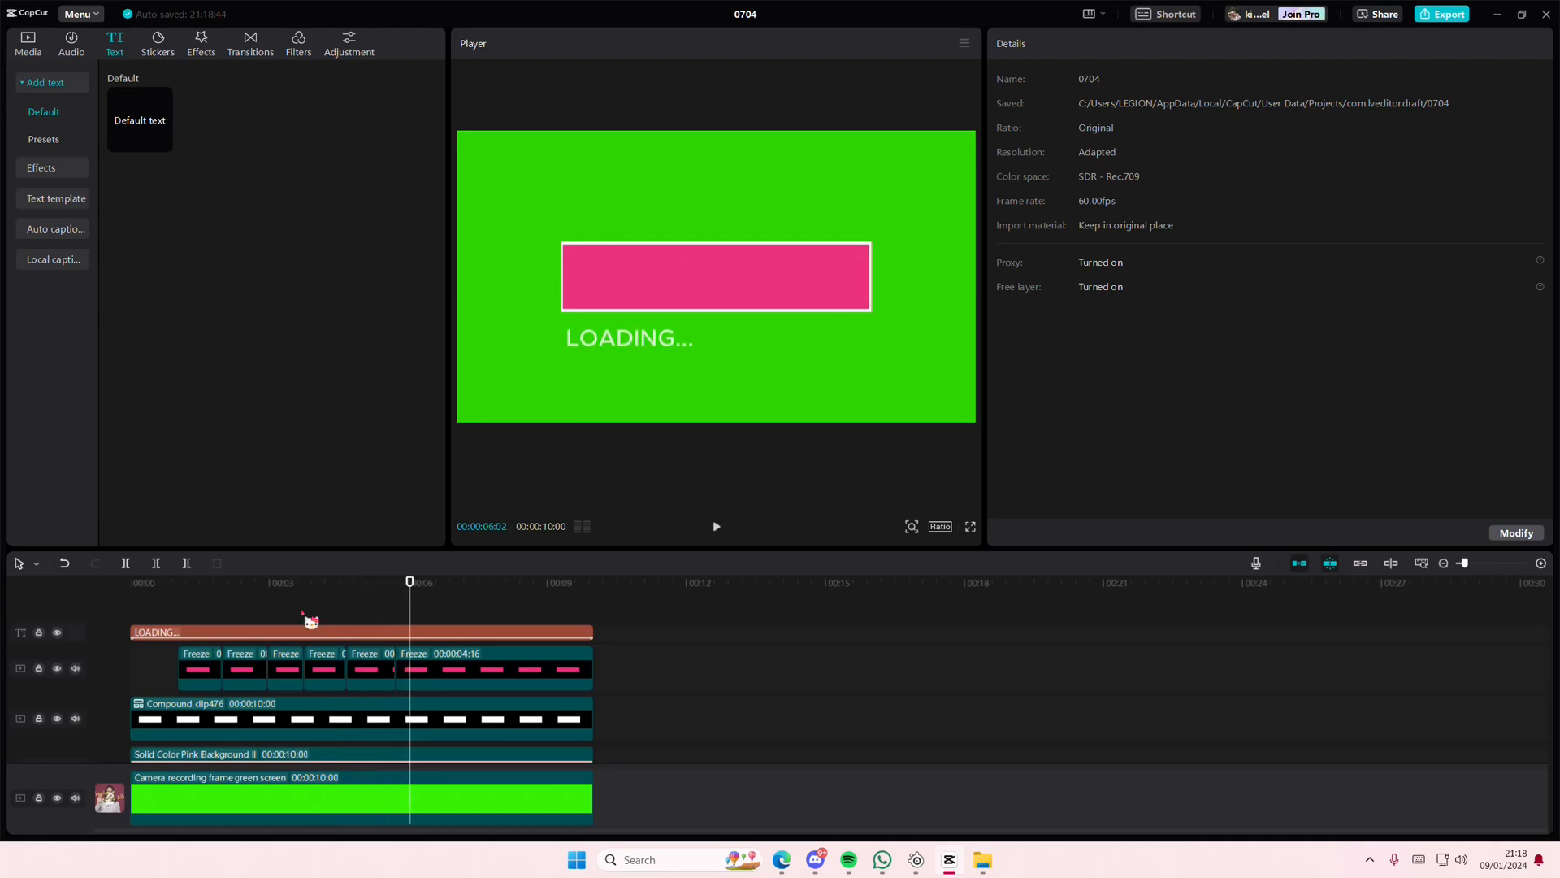
# Step: Move the LOADING... text above the left part of the bar at a slightly larger size, and preview the result
pyautogui.click(431, 633)
pyautogui.moveTo(653, 352); pyautogui.dragTo(745, 197)
pyautogui.click(163, 595)
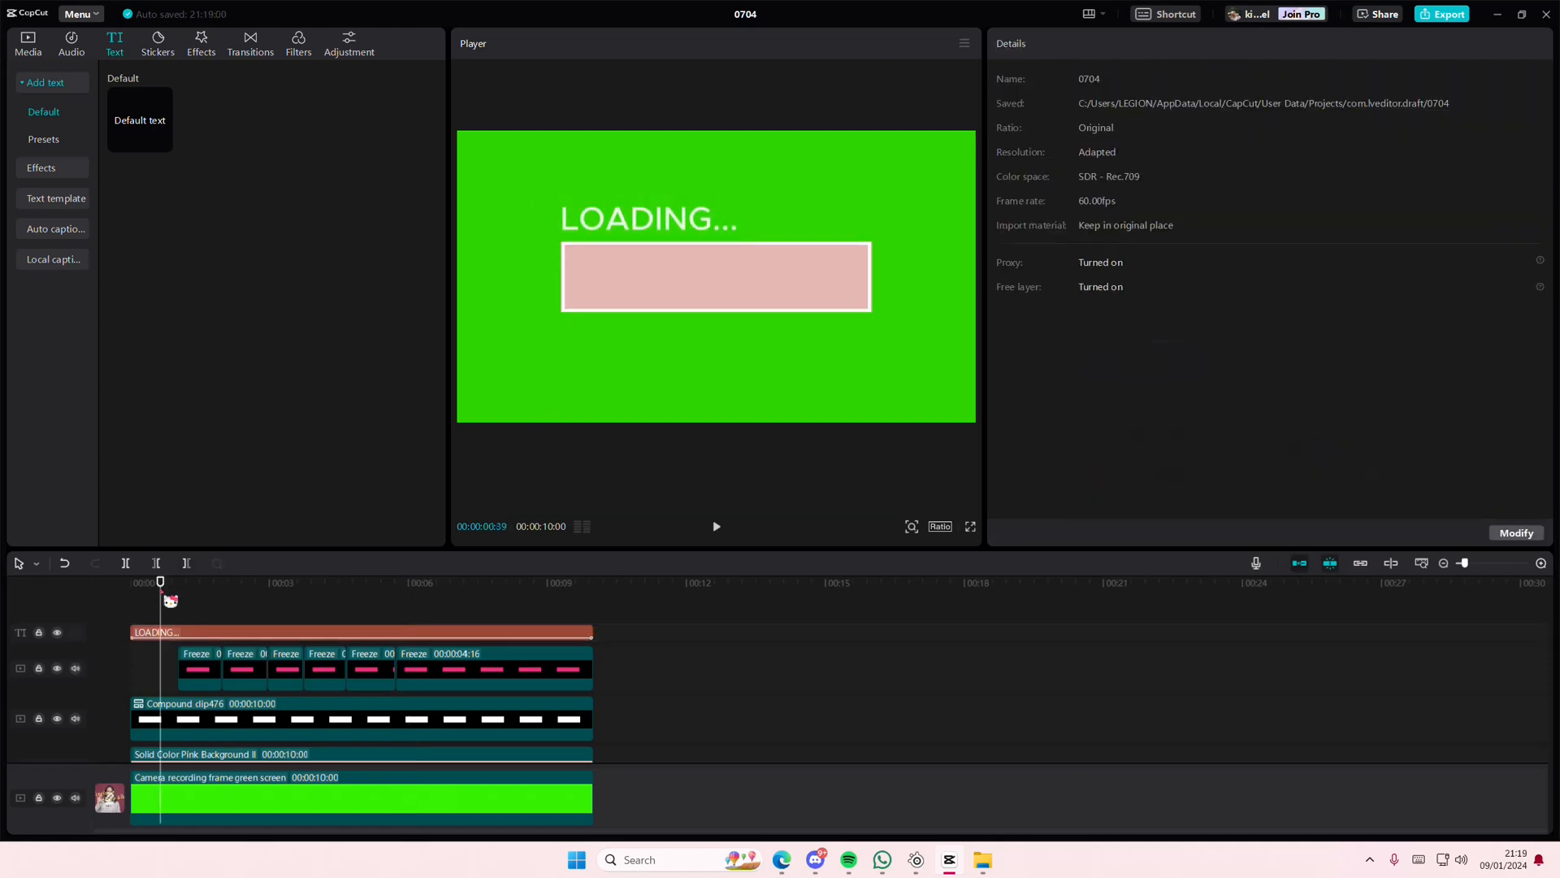
pyautogui.click(716, 526)
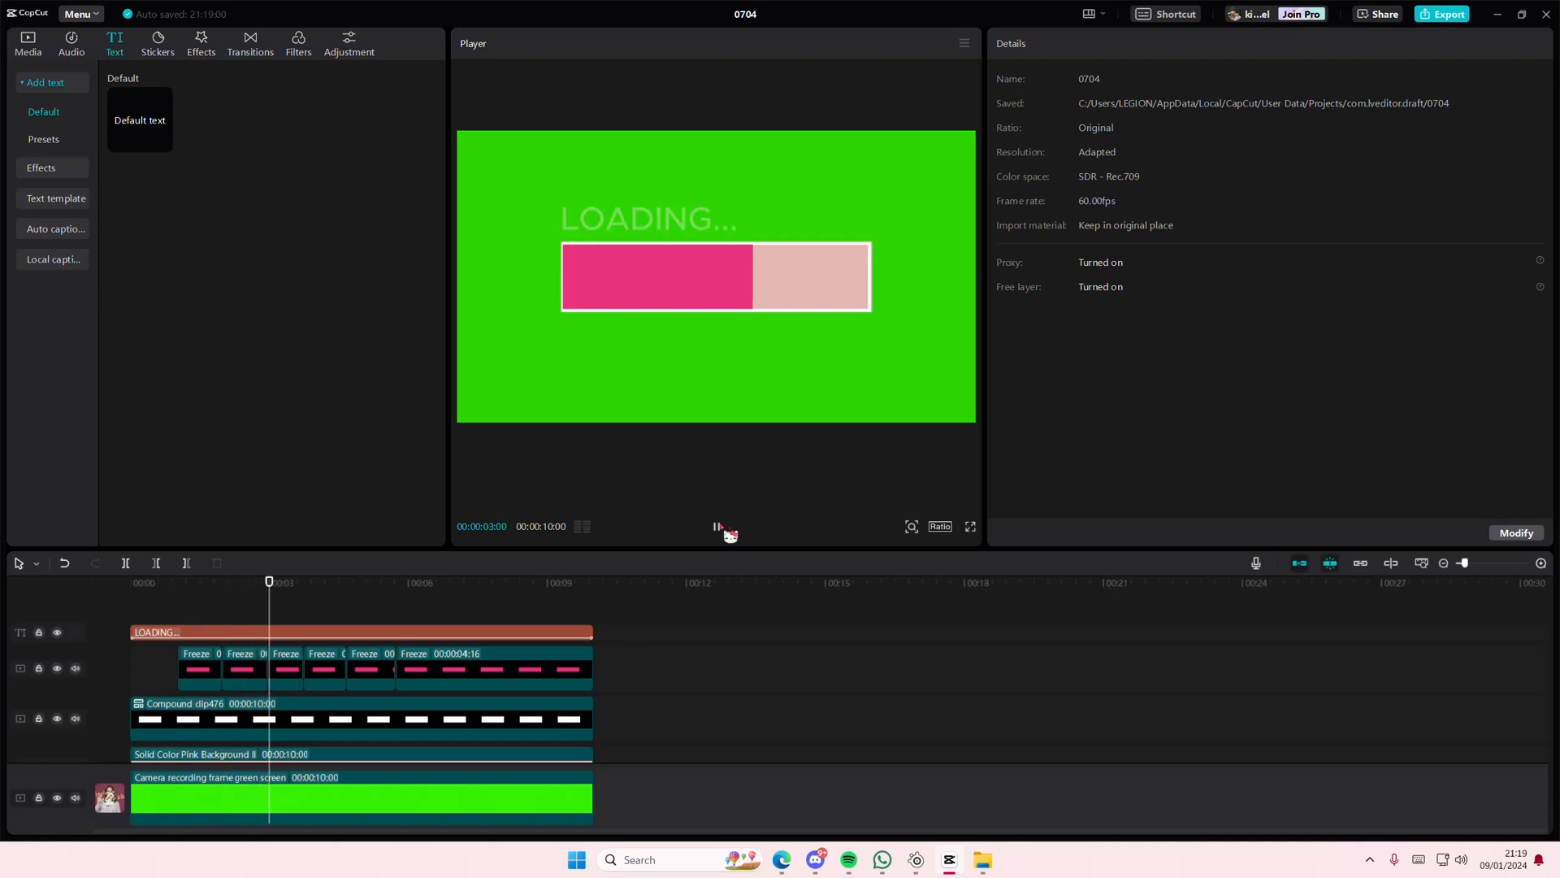
pyautogui.click(726, 529)
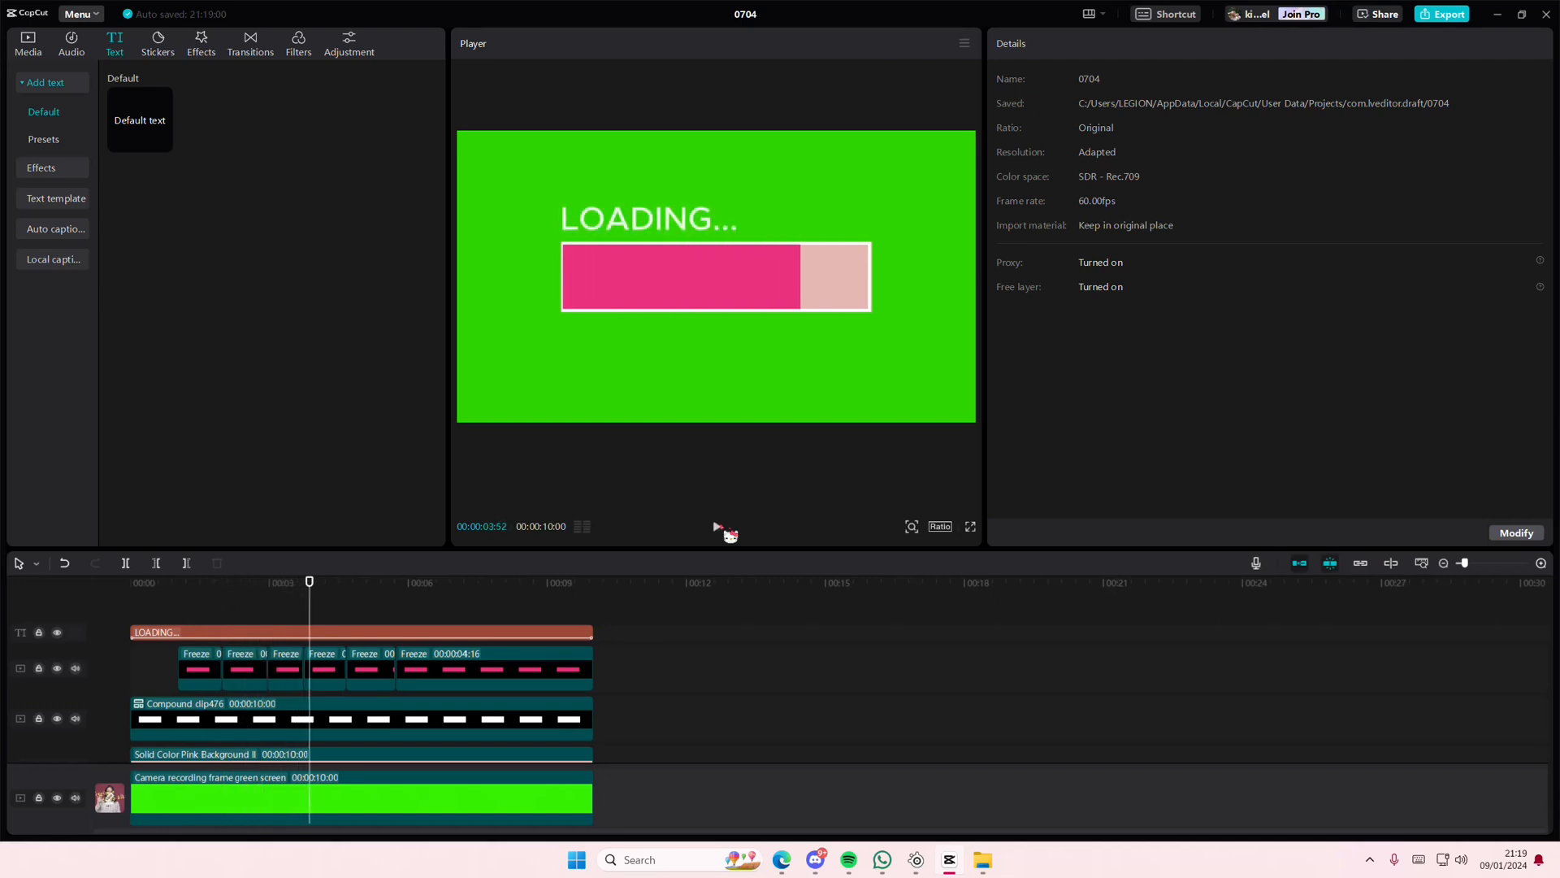